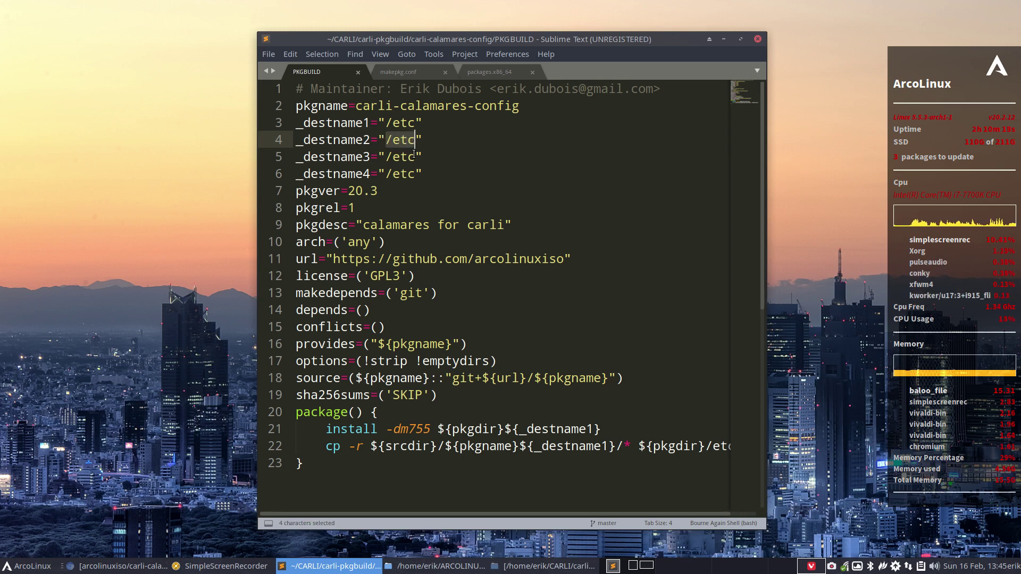
# - Clear the etc selections, mark the destname path end on line 22, and close the PKGBUILD editor
pyautogui.click(392, 174)
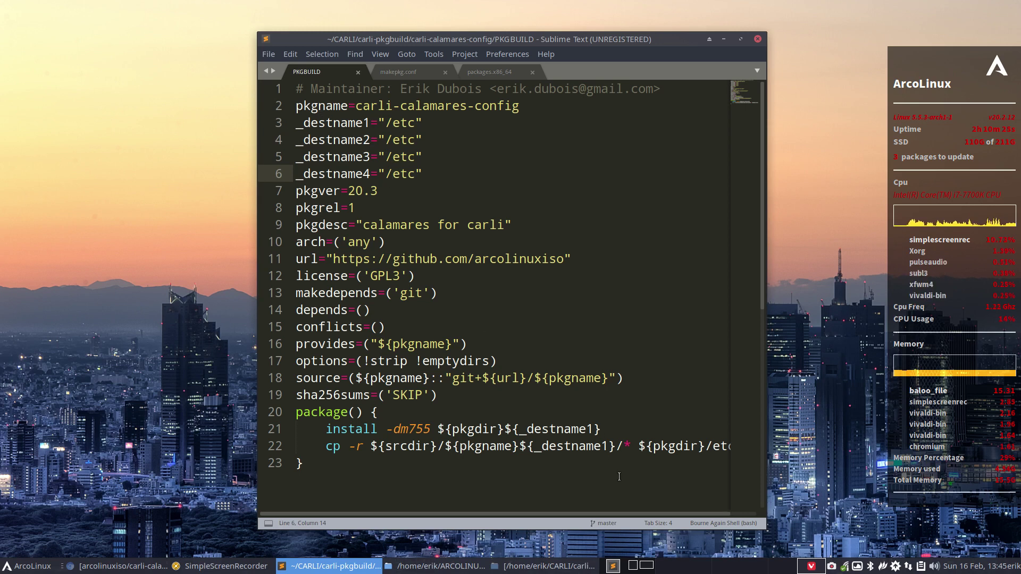
pyautogui.moveTo(622, 447); pyautogui.dragTo(602, 447)
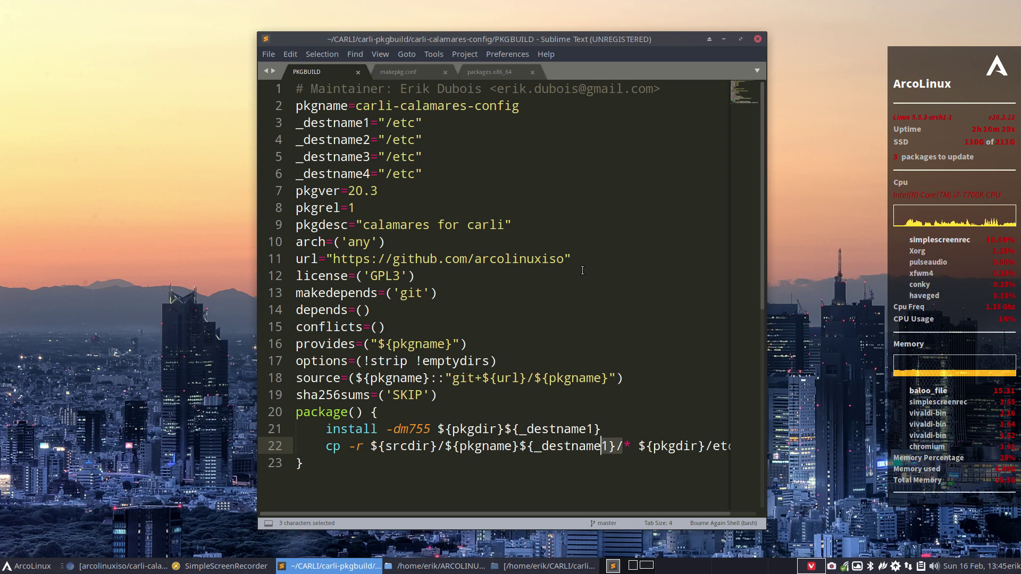
pyautogui.click(757, 38)
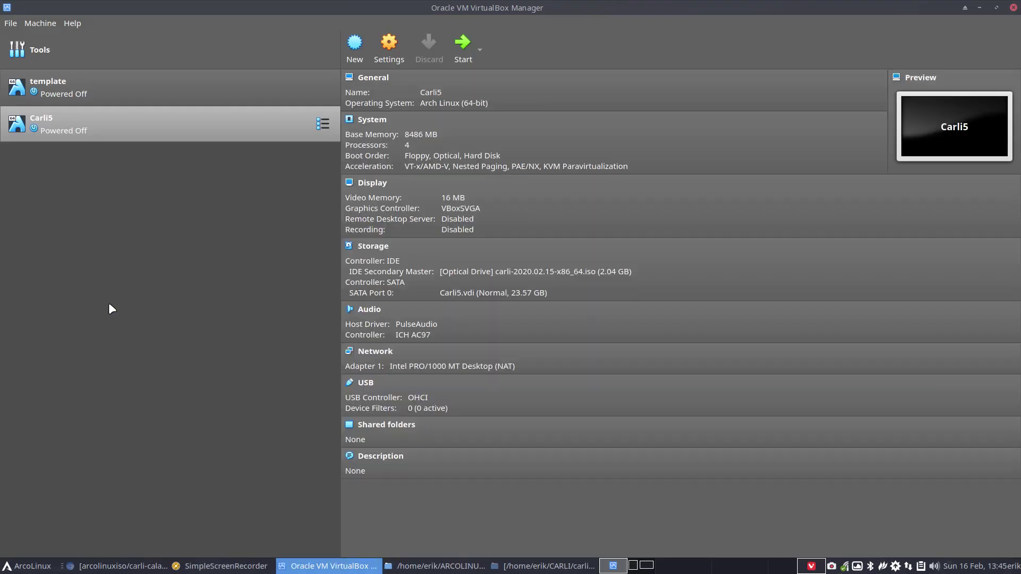
# - Close VirtualBox and open a Thunar window on the CARLI folder
pyautogui.click(1013, 7)
pyautogui.rightClick(137, 204)
pyautogui.click(168, 211)
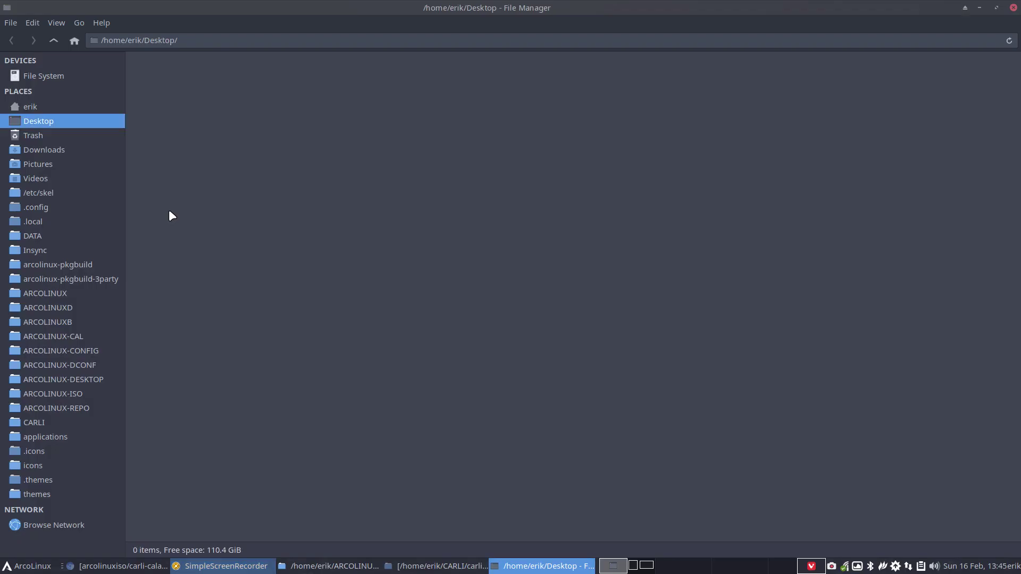
pyautogui.click(56, 420)
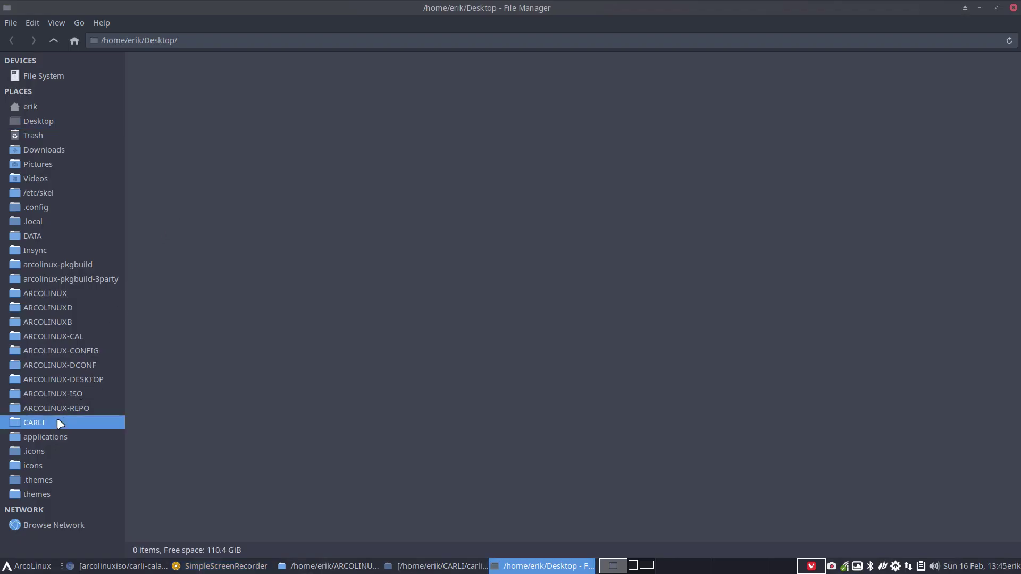
# - Peek into carli-5, then select carli-4 and carli-5 together and compare them in Meld
pyautogui.doubleClick(429, 72)
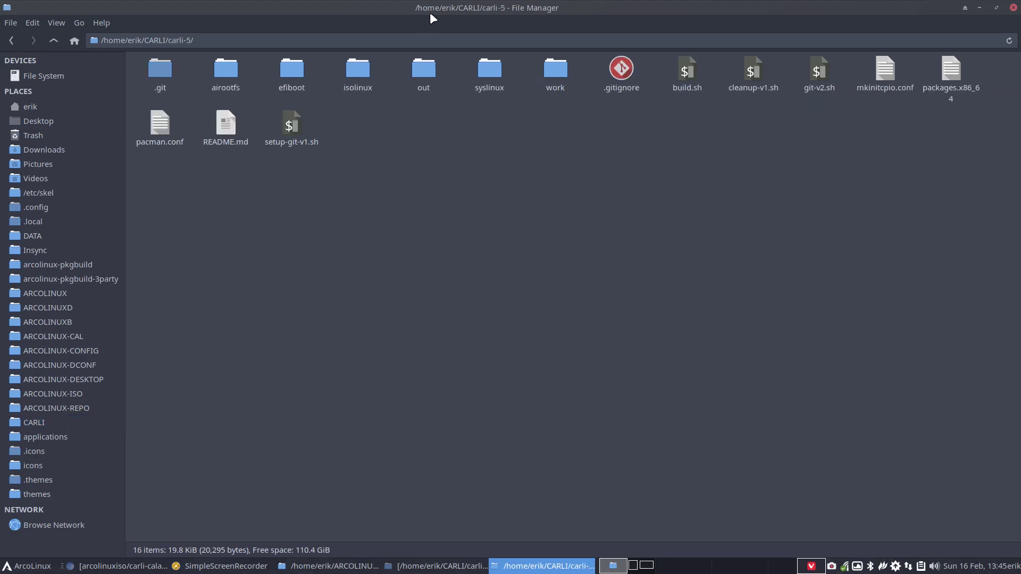
pyautogui.moveTo(431, 11); pyautogui.dragTo(319, 1)
pyautogui.click(49, 39)
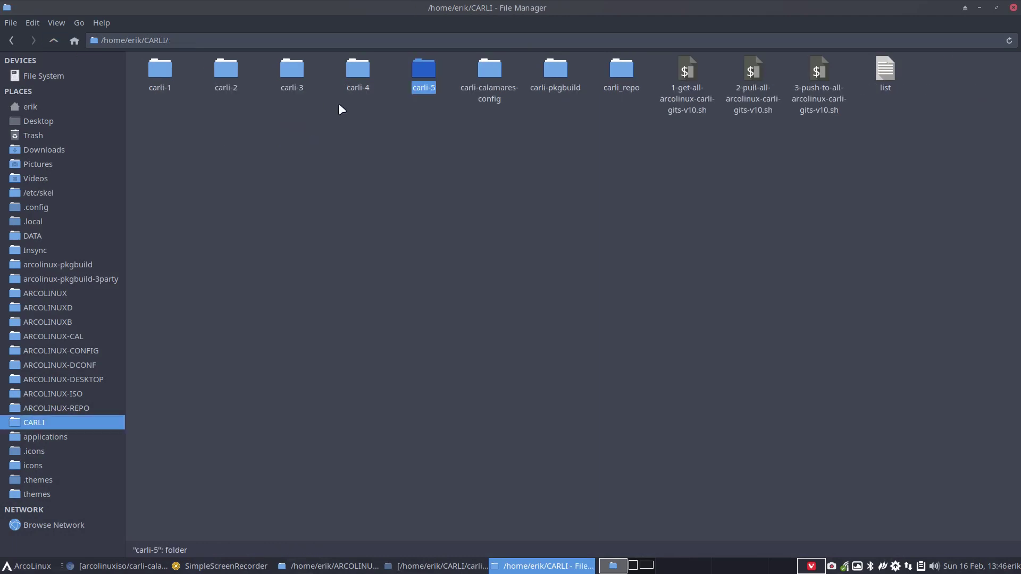
pyautogui.moveTo(356, 105); pyautogui.dragTo(423, 58)
pyautogui.rightClick(424, 63)
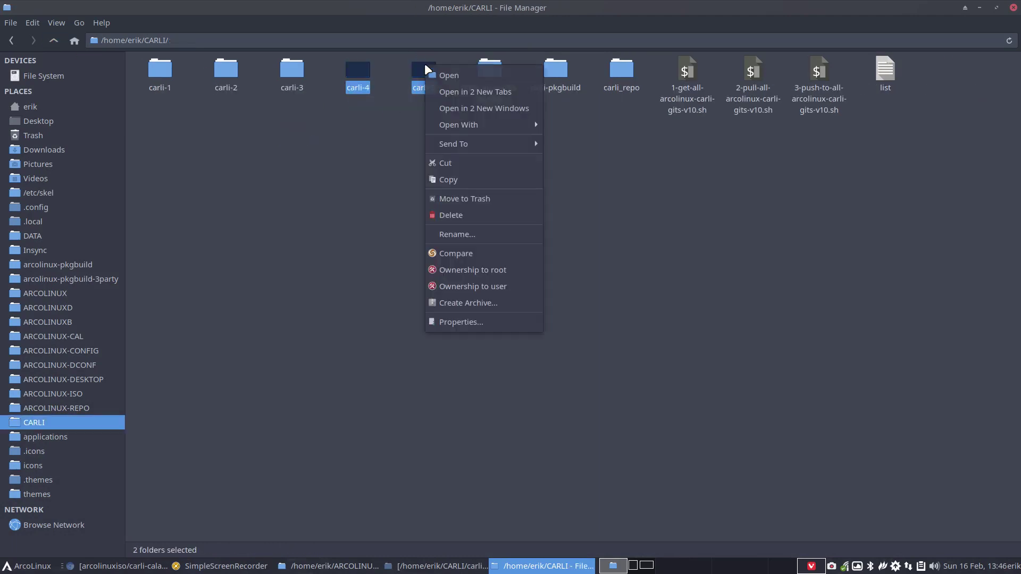
pyautogui.click(468, 254)
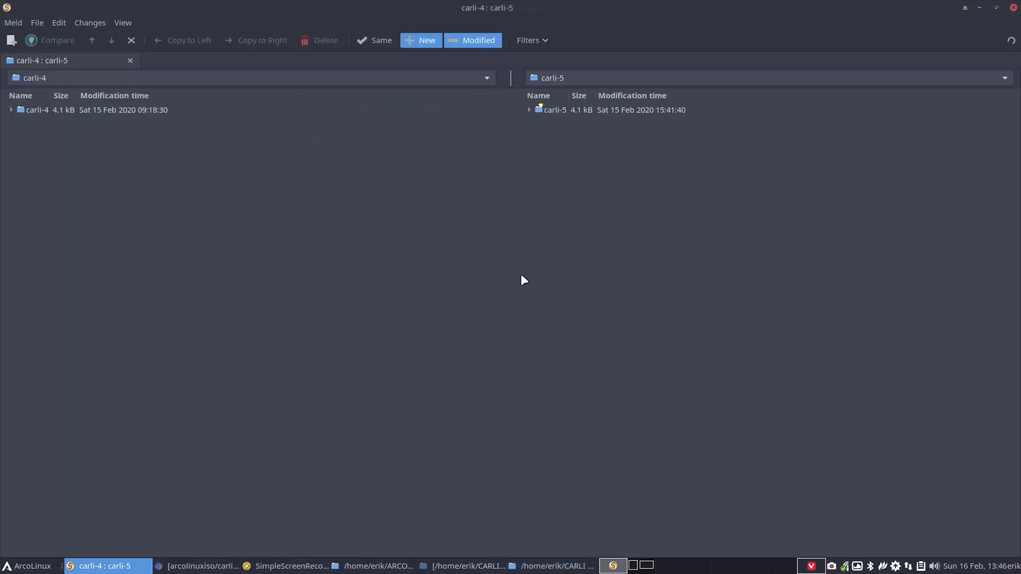
# - Expand both folder trees and review the pacman.conf diff between carli-4 and carli-5
pyautogui.click(531, 109)
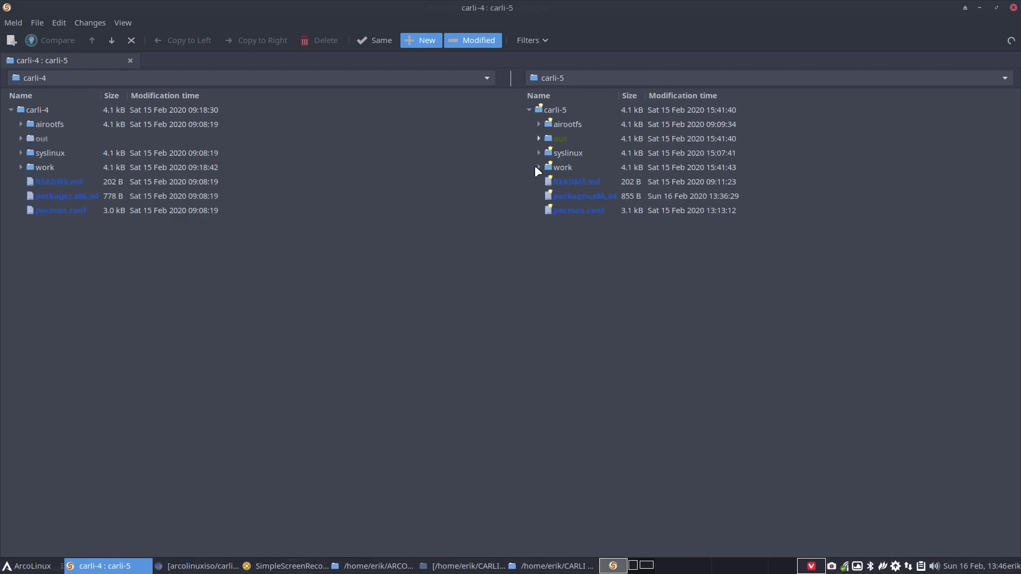
pyautogui.click(555, 215)
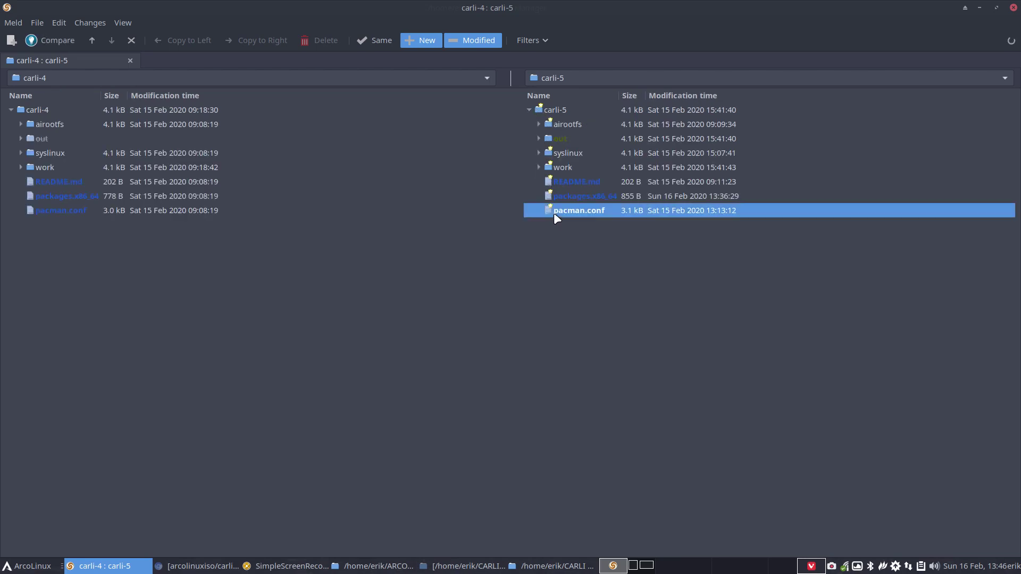
pyautogui.doubleClick(556, 212)
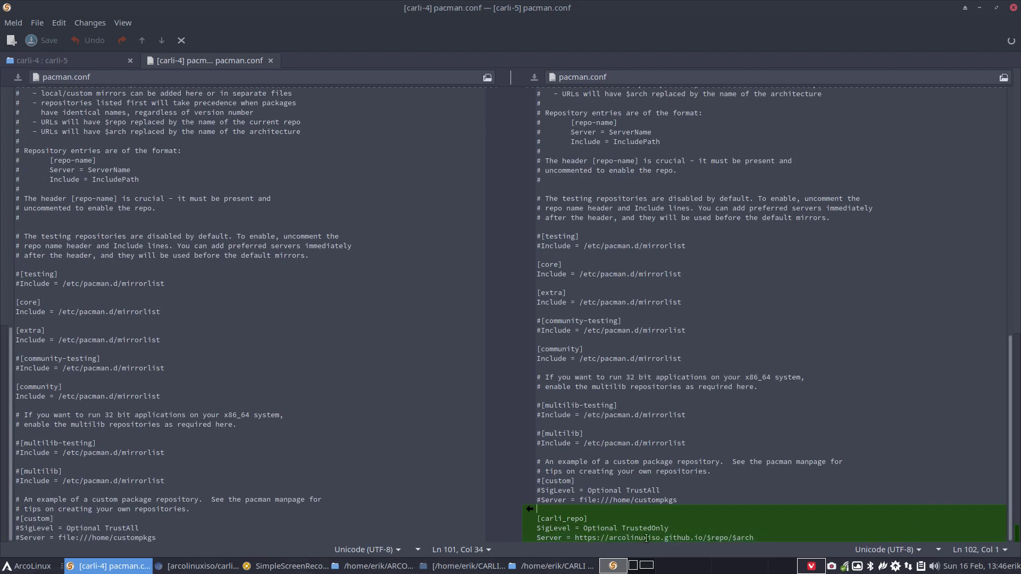
pyautogui.click(270, 60)
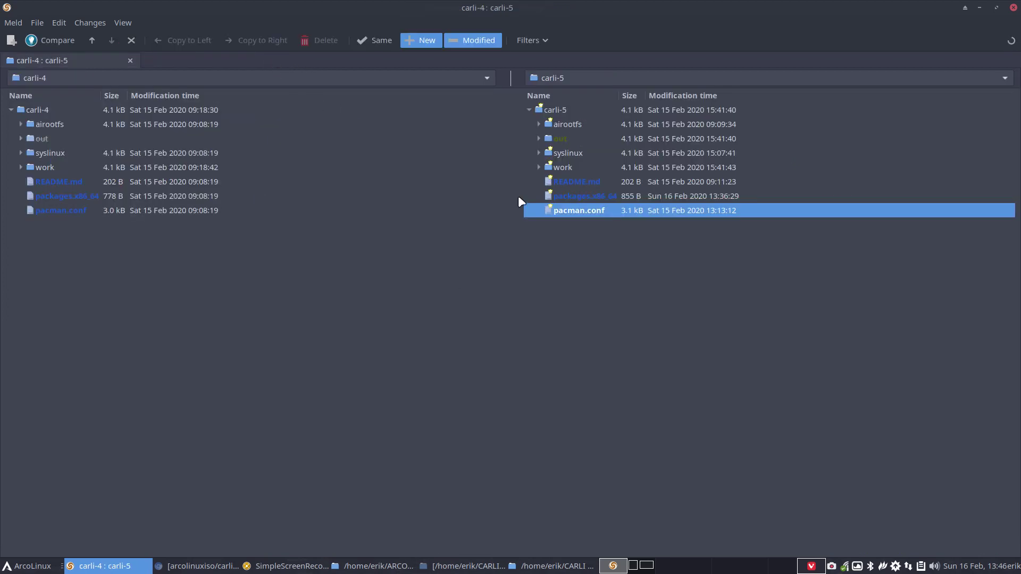
# - Review the packages.x86_64 diff, highlighting the added partitionmanager line, then close it
pyautogui.doubleClick(595, 196)
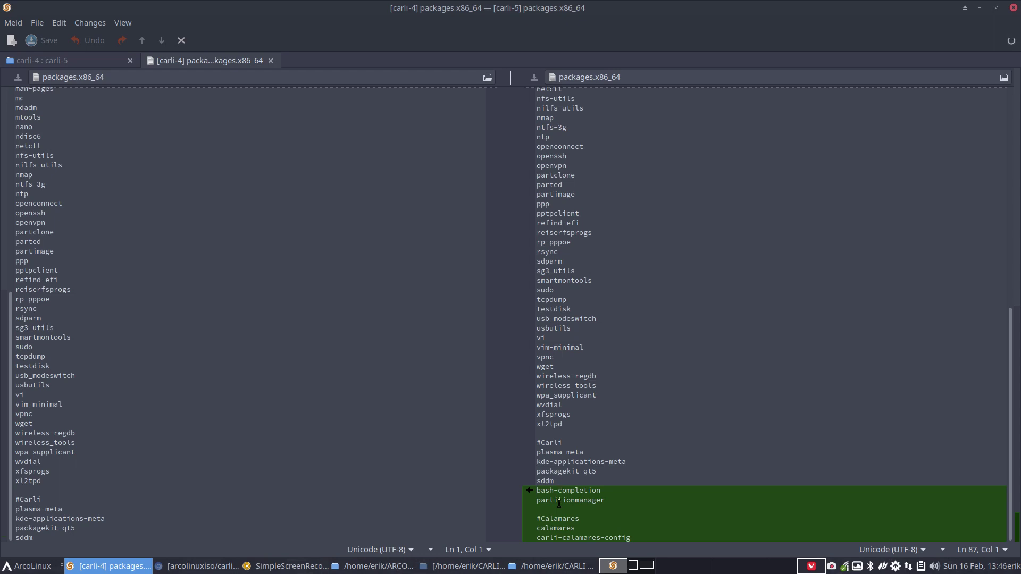
pyautogui.moveTo(538, 500); pyautogui.dragTo(606, 501)
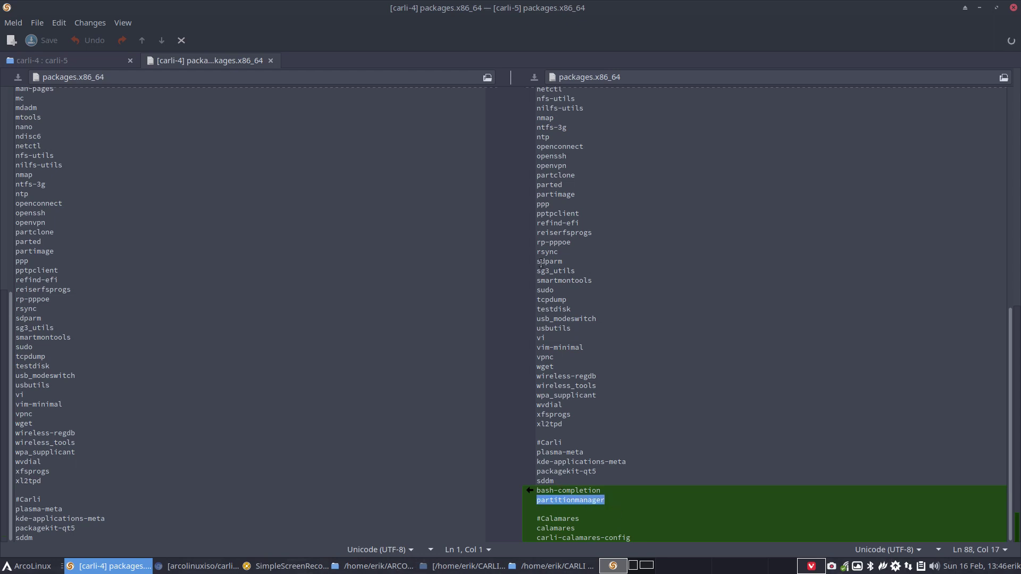
pyautogui.click(268, 59)
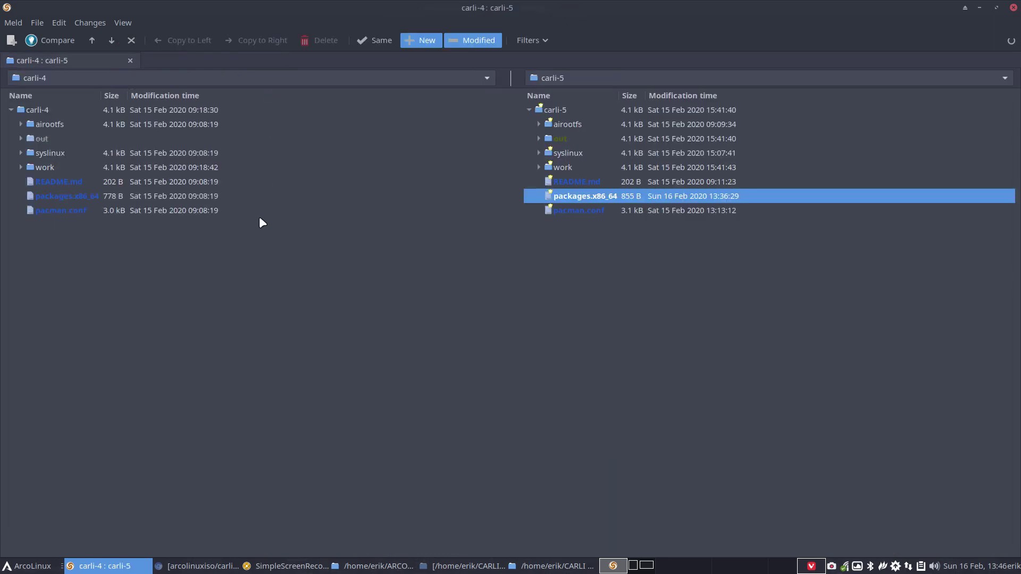
# - Expand syslinux and inspect the splash-old.png and splash.png images in carli-5
pyautogui.click(578, 183)
pyautogui.click(534, 135)
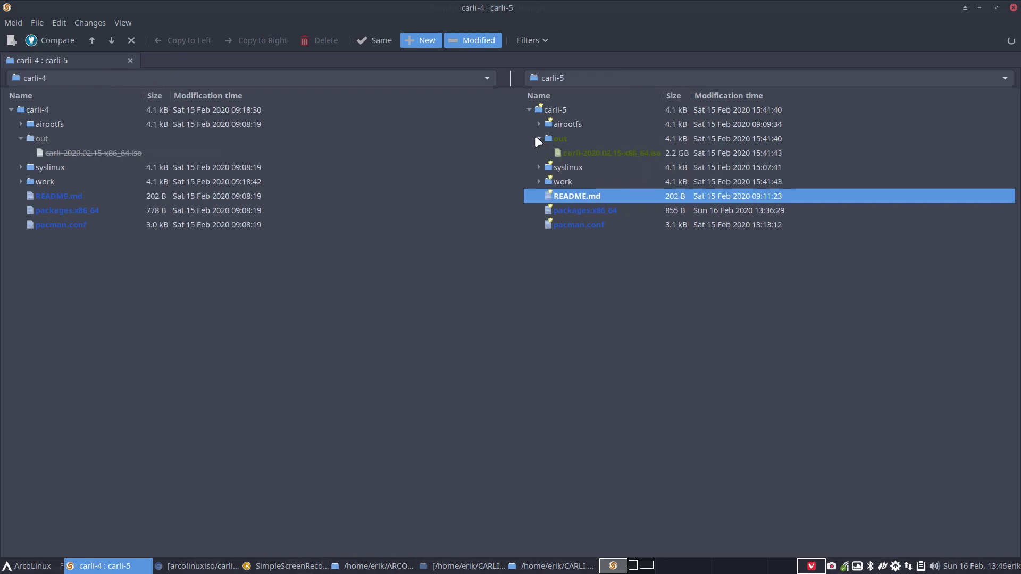
pyautogui.click(535, 136)
pyautogui.click(537, 152)
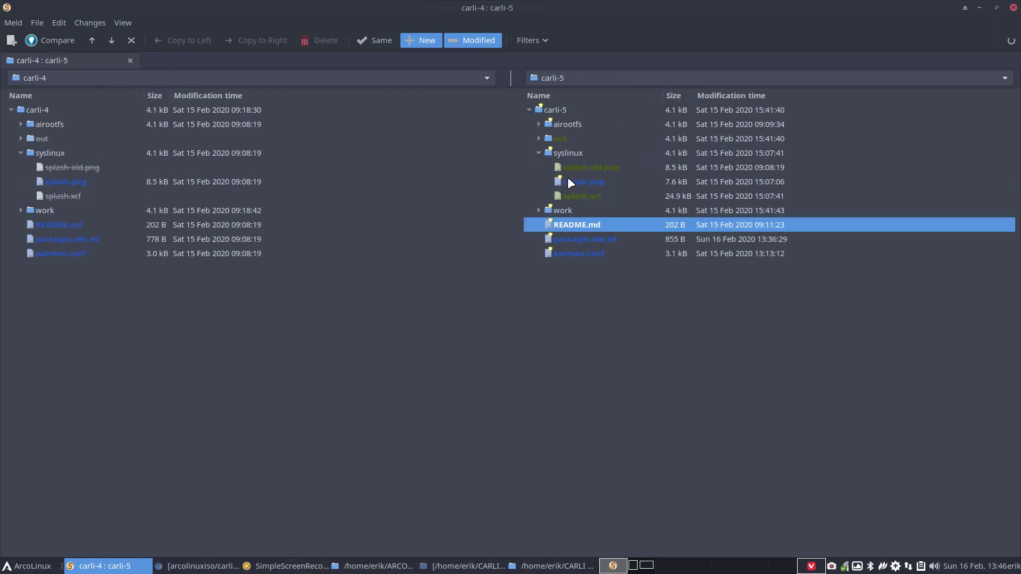
pyautogui.click(579, 167)
pyautogui.click(586, 182)
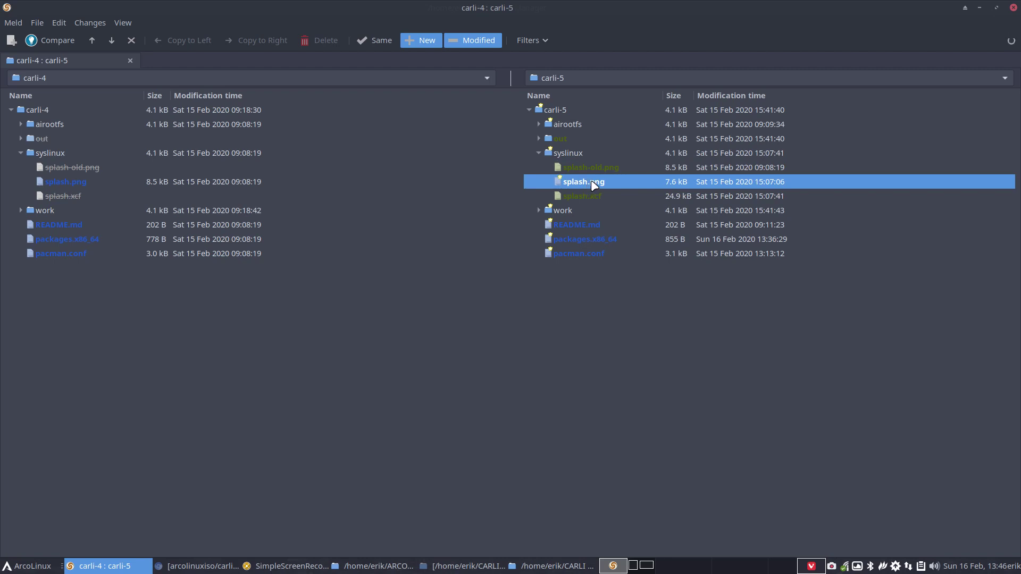
# - Expand airootfs/etc/sudoers.d to inspect carli-5's new g_wheel file, then close Meld
pyautogui.click(538, 124)
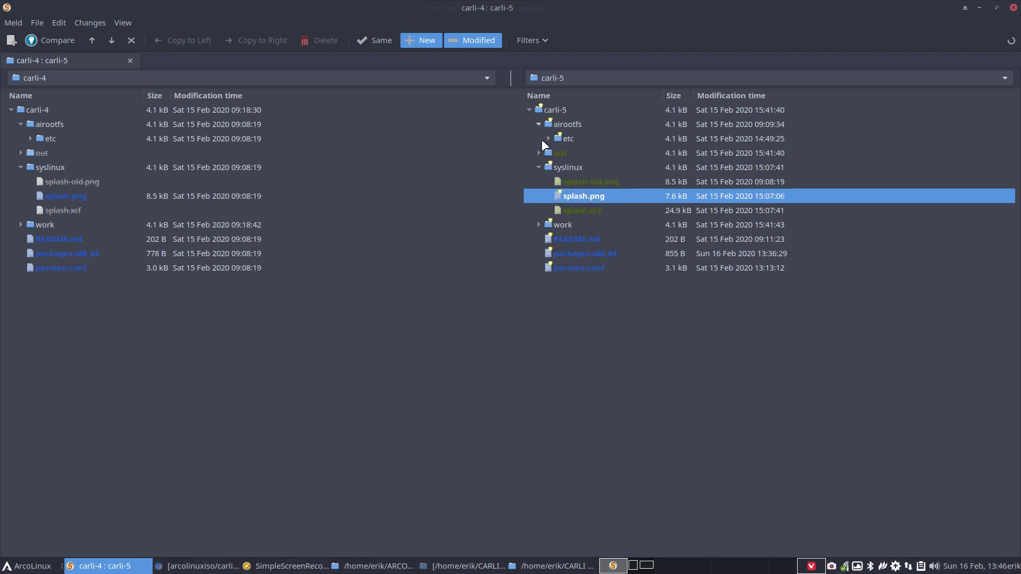
pyautogui.click(548, 139)
pyautogui.click(576, 153)
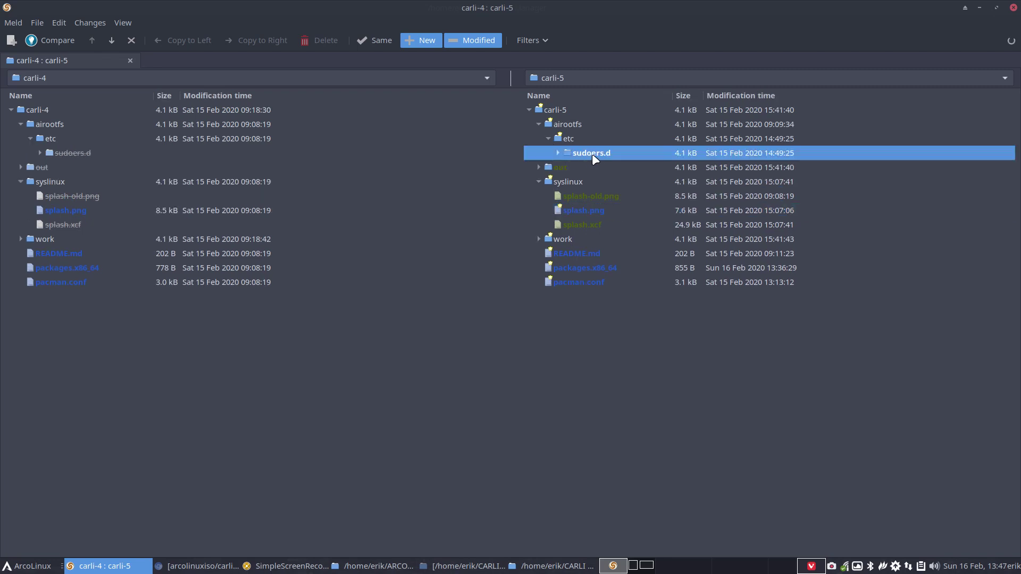
pyautogui.click(555, 153)
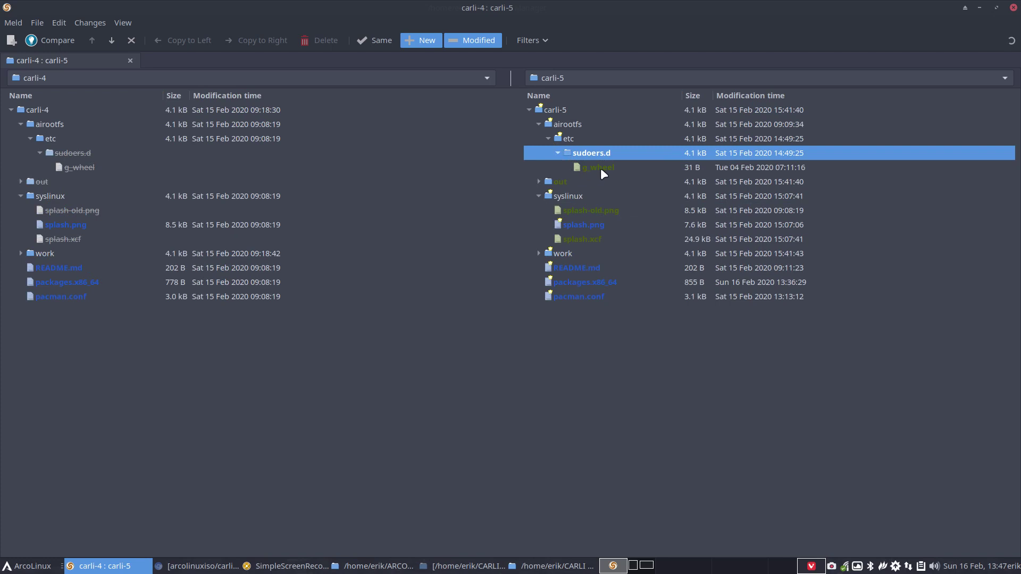
pyautogui.click(601, 168)
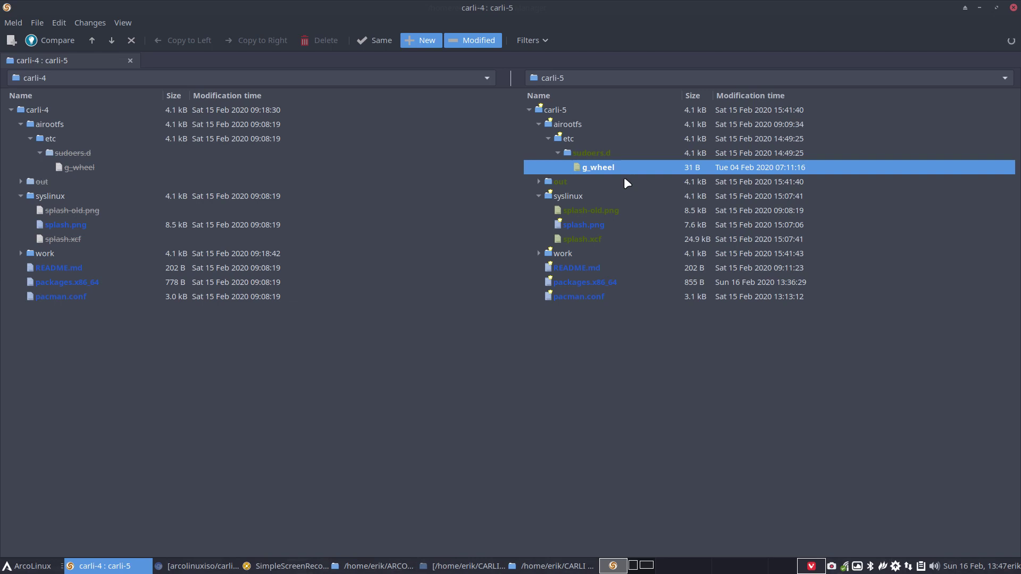
pyautogui.click(596, 155)
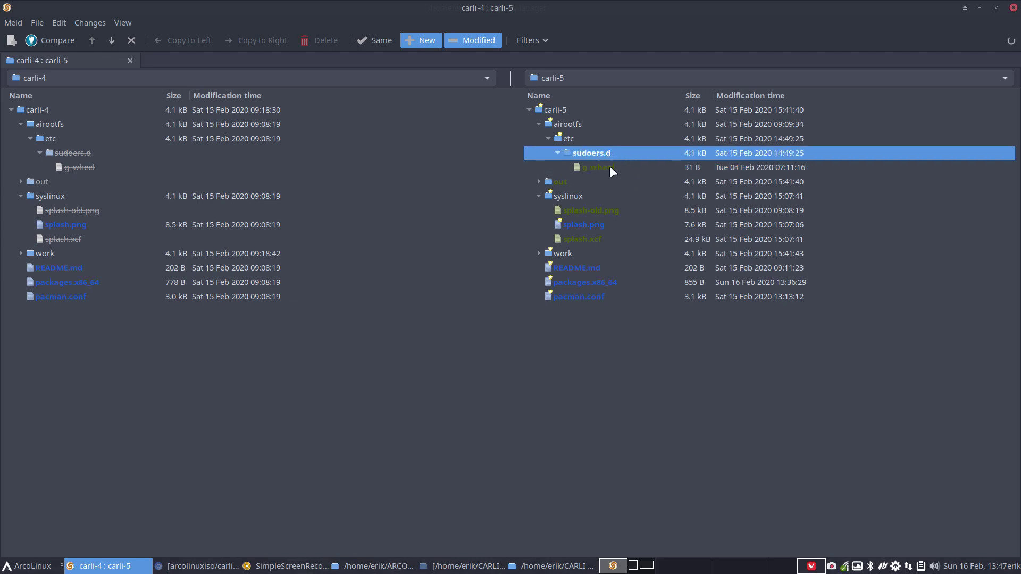
pyautogui.click(610, 166)
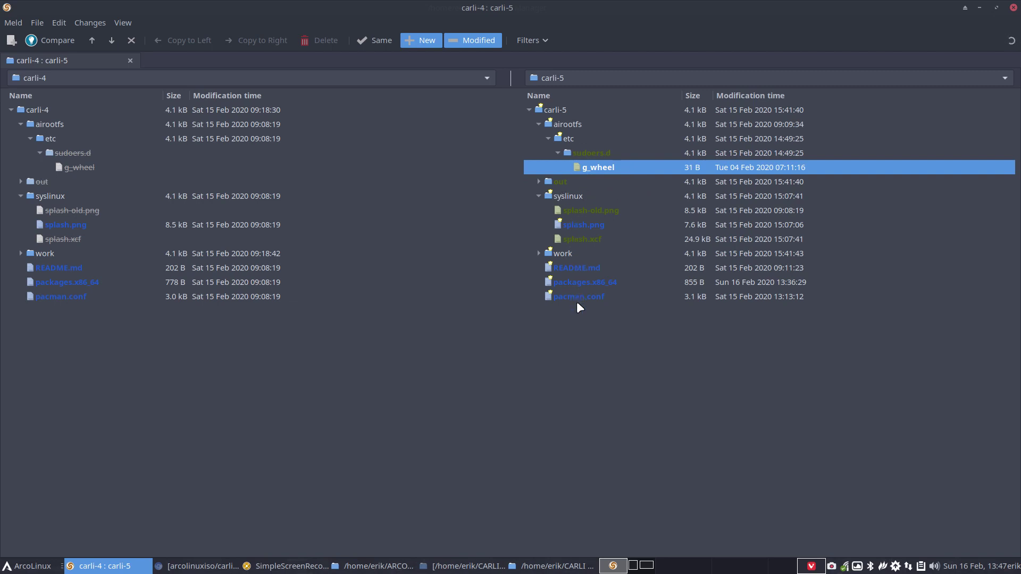
pyautogui.click(1013, 7)
# - Open carli-5's out folder to check the 2.0 GiB ISO, then return to carli-5
pyautogui.click(524, 136)
pyautogui.doubleClick(432, 74)
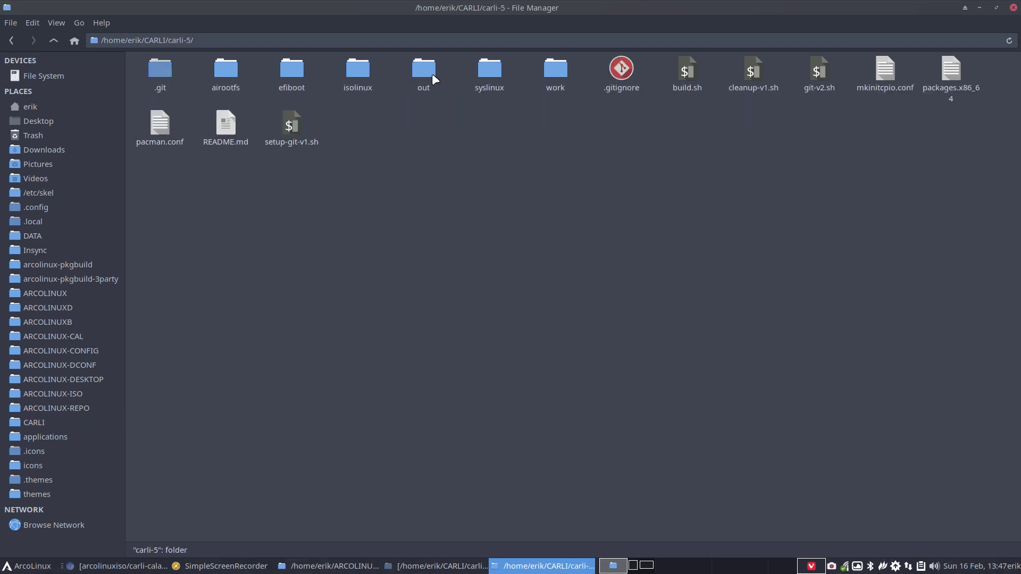
pyautogui.doubleClick(423, 74)
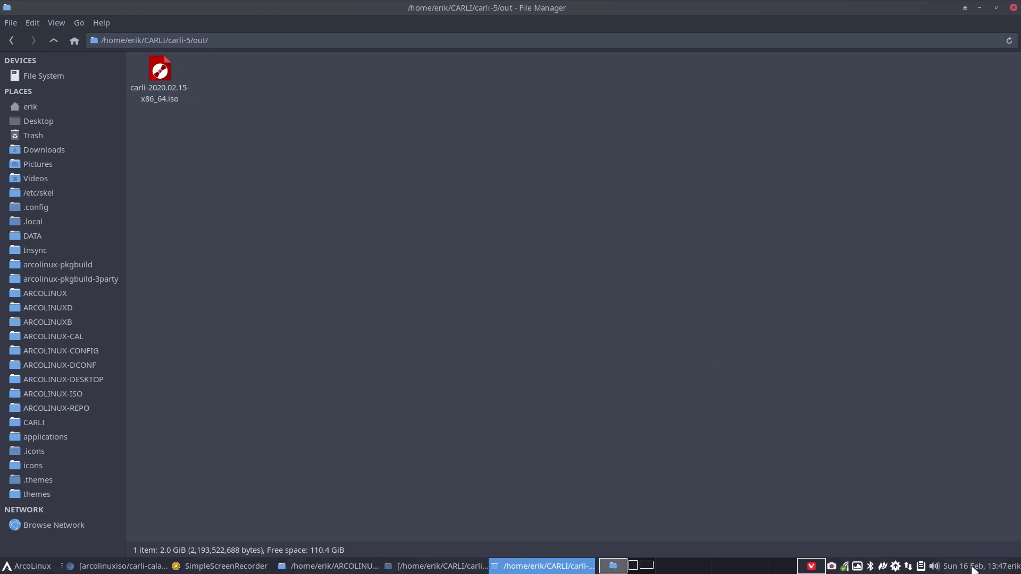
pyautogui.click(49, 41)
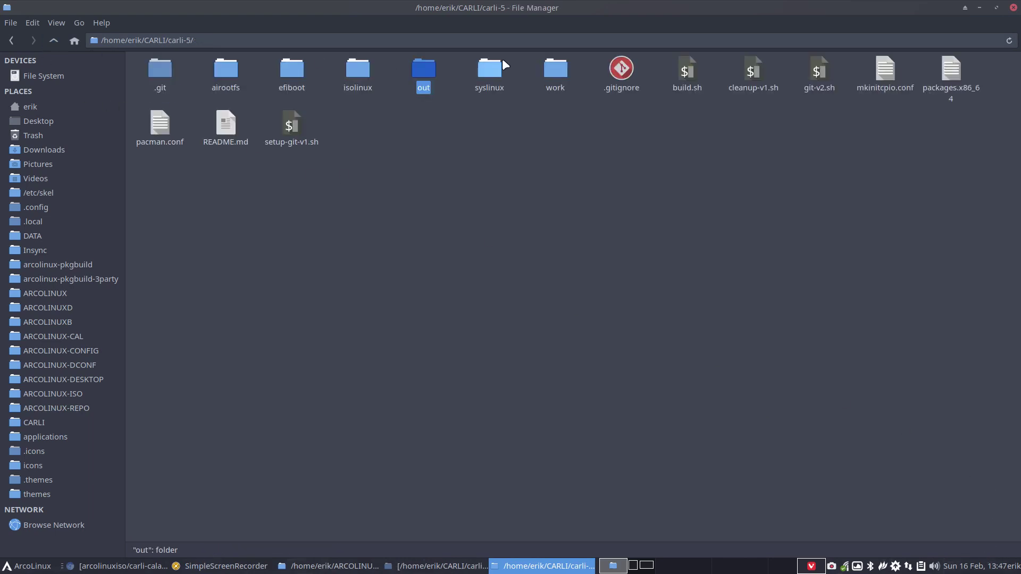
# - Look over the work folder and cleanup-v1.sh, then bring up the actions for build.sh
pyautogui.click(551, 69)
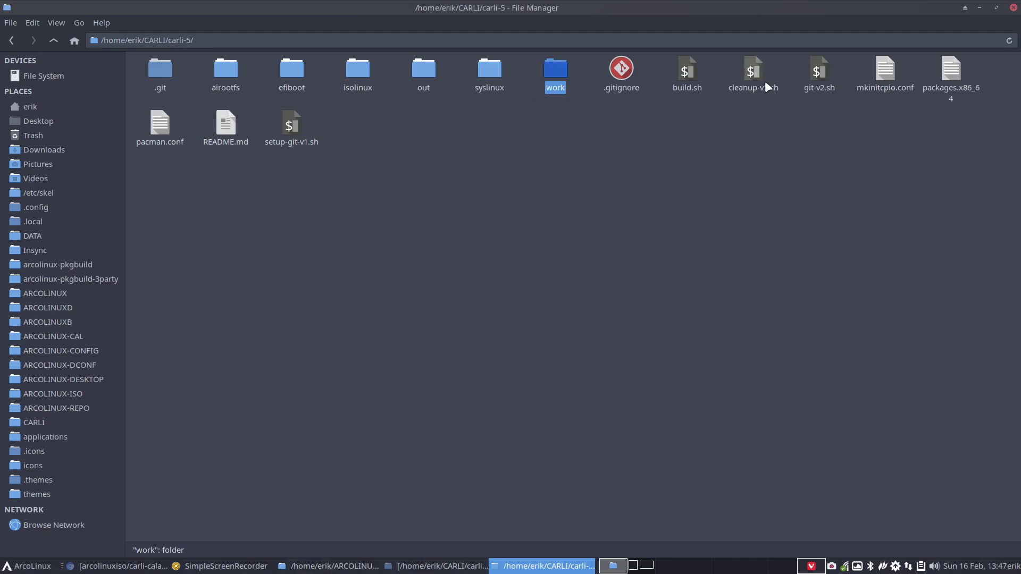
pyautogui.click(754, 72)
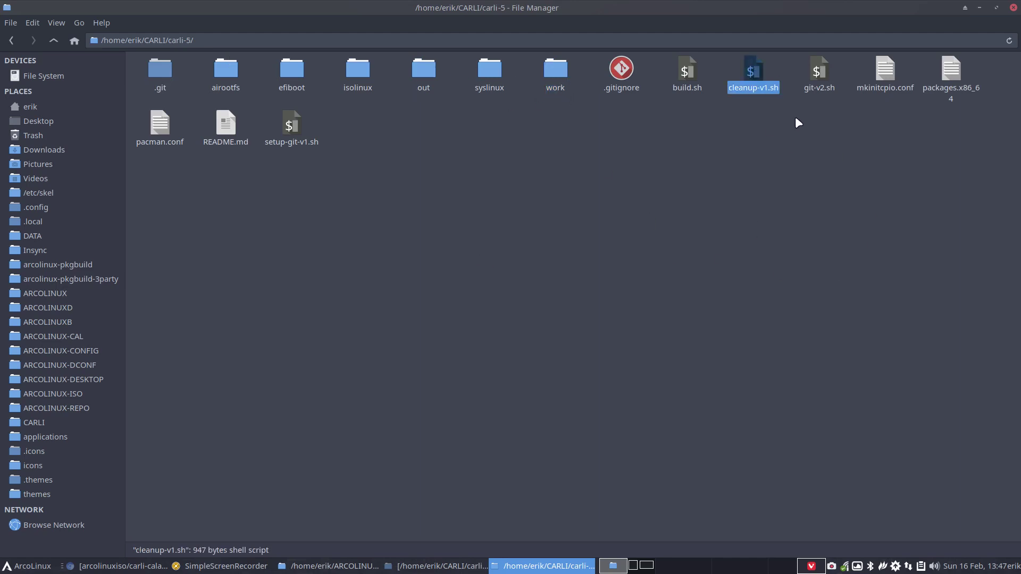
pyautogui.click(686, 70)
pyautogui.rightClick(685, 69)
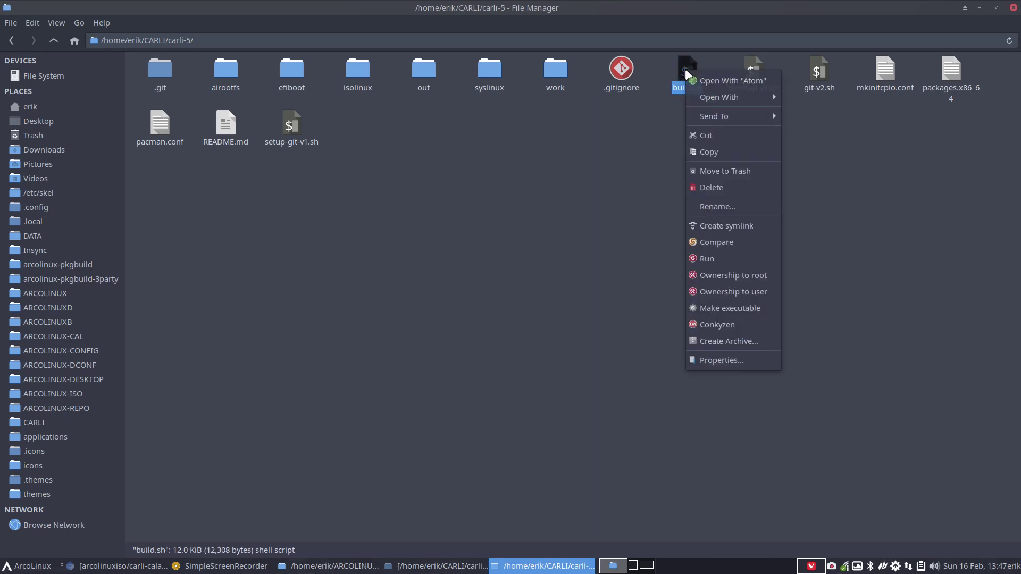
# - Open build.sh in Sublime Text, check its line 2 './cleanup*' command, and close the editor
pyautogui.moveTo(769, 98)
pyautogui.click(815, 97)
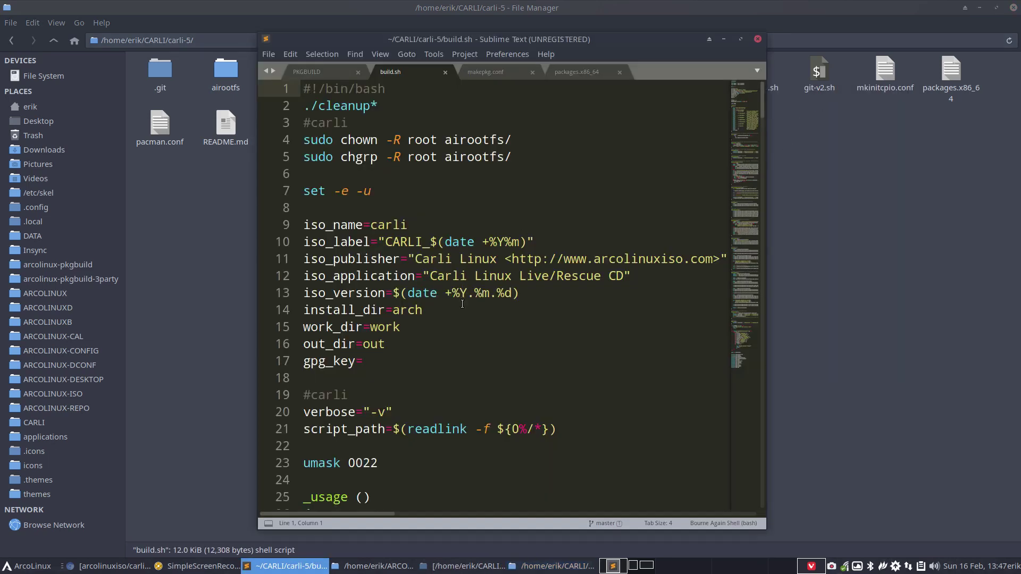
pyautogui.click(387, 105)
pyautogui.hotkey('shift', 'Home')
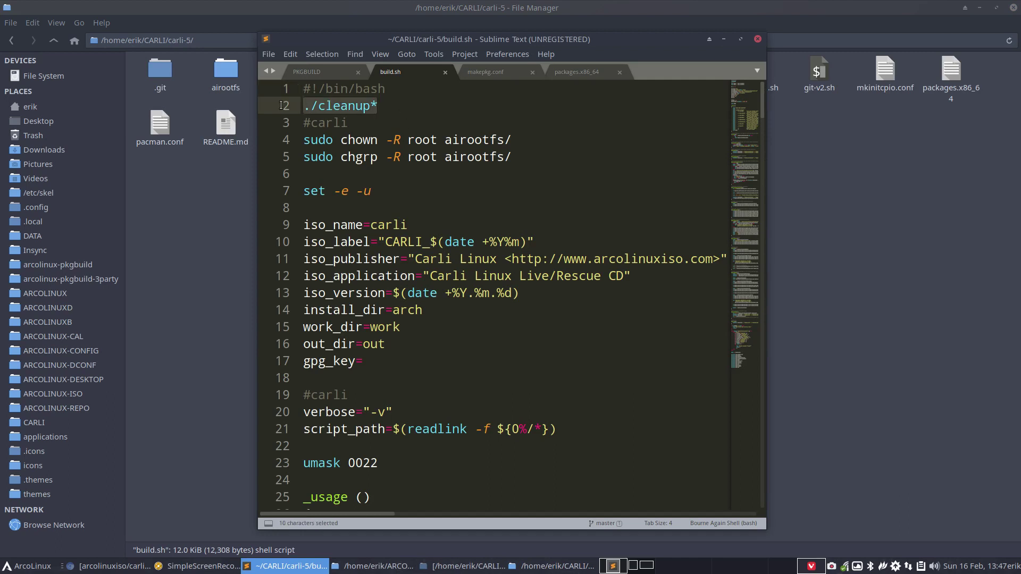
pyautogui.moveTo(646, 41); pyautogui.dragTo(697, 159)
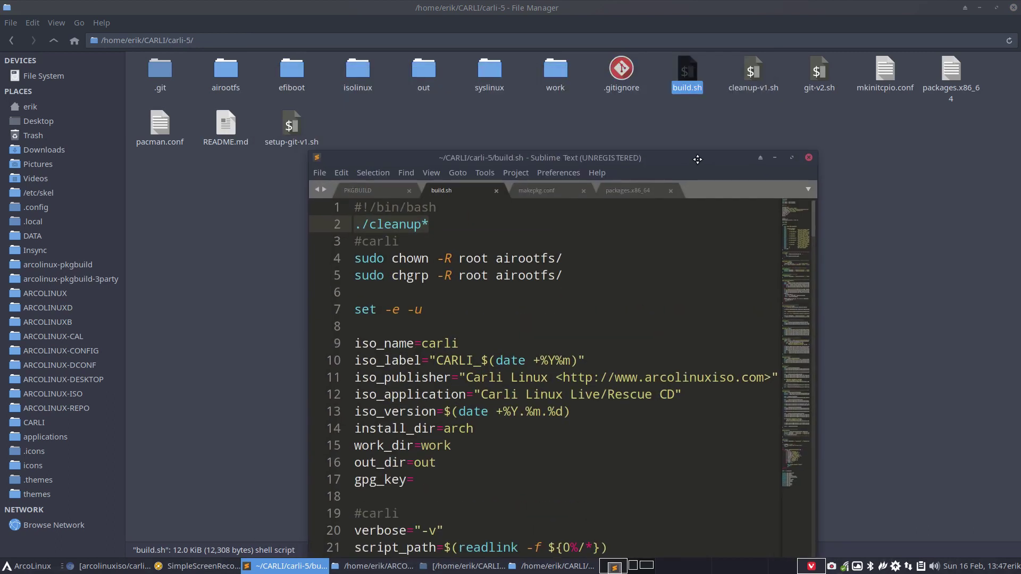
pyautogui.click(438, 229)
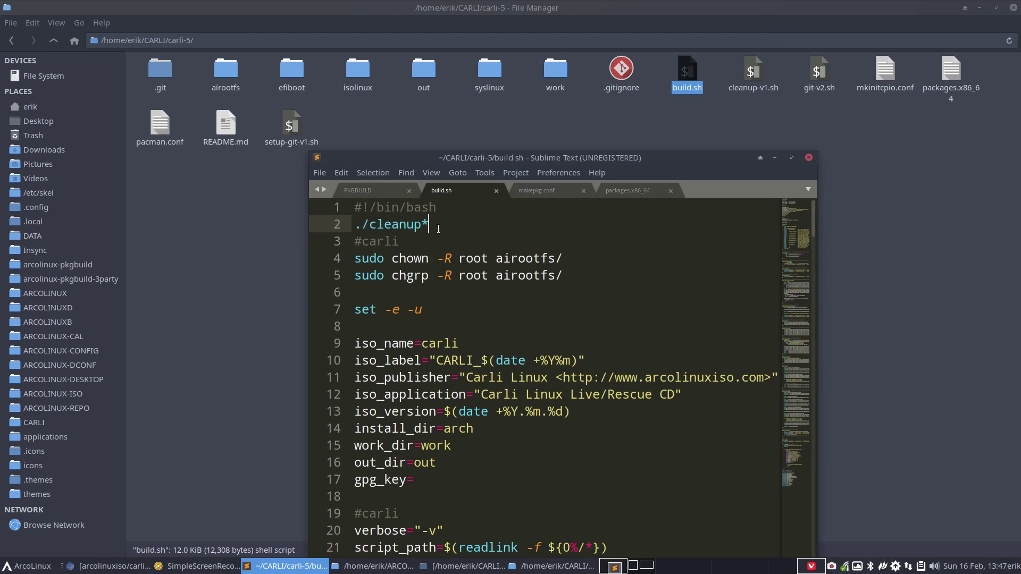
pyautogui.click(808, 158)
# - Open a terminal in carli-5 and run 'sudo ./build.sh', entering the password
pyautogui.doubleClick(566, 12)
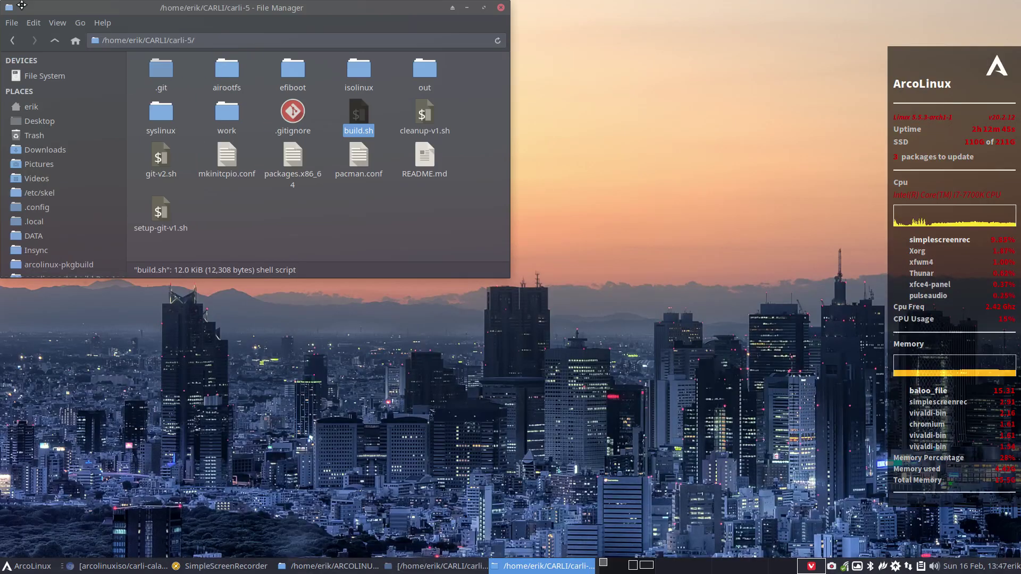
pyautogui.rightClick(335, 239)
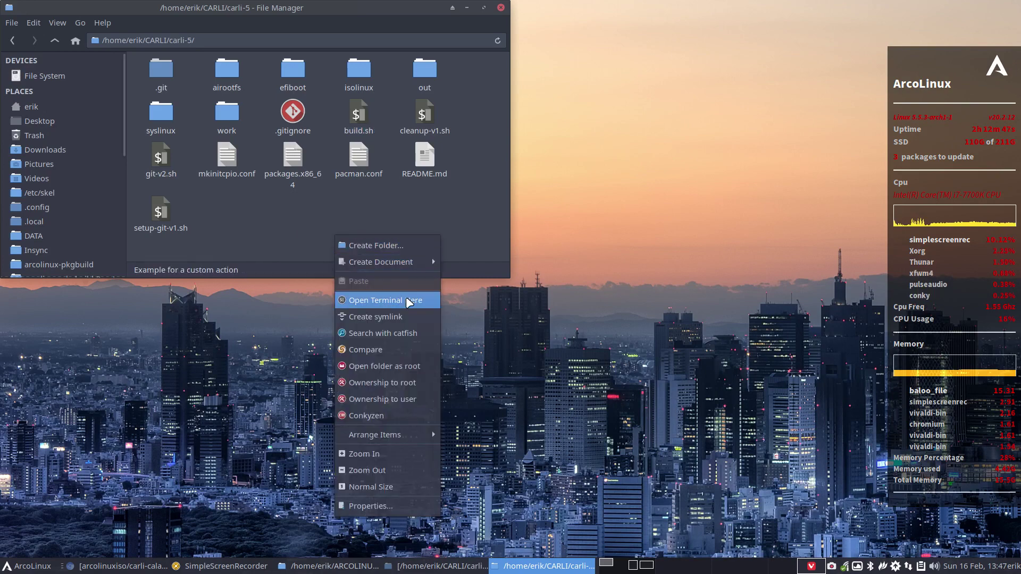
pyautogui.click(406, 297)
pyautogui.write('sudo .')
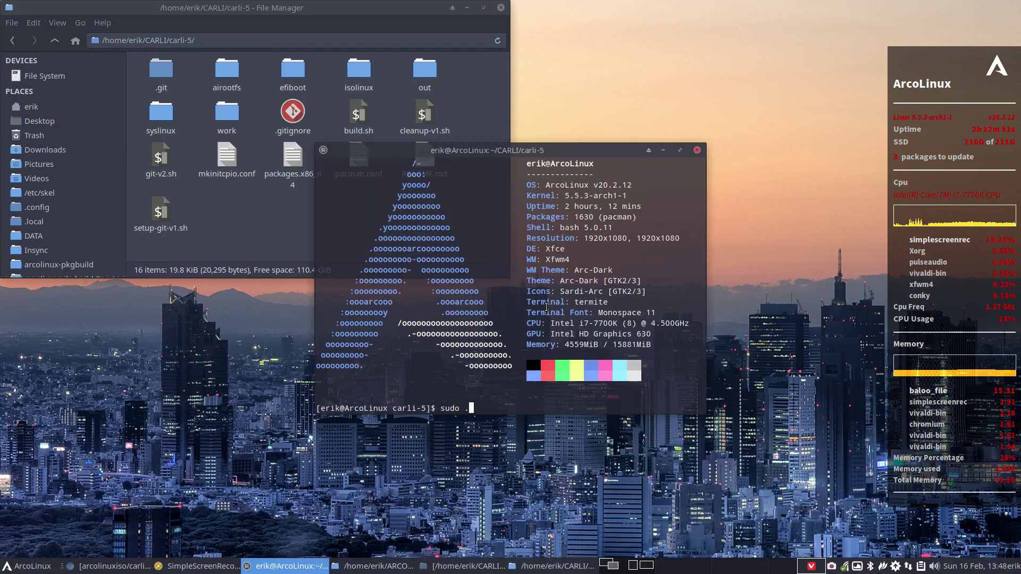
pyautogui.write('/build.sh')
pyautogui.press('Return')
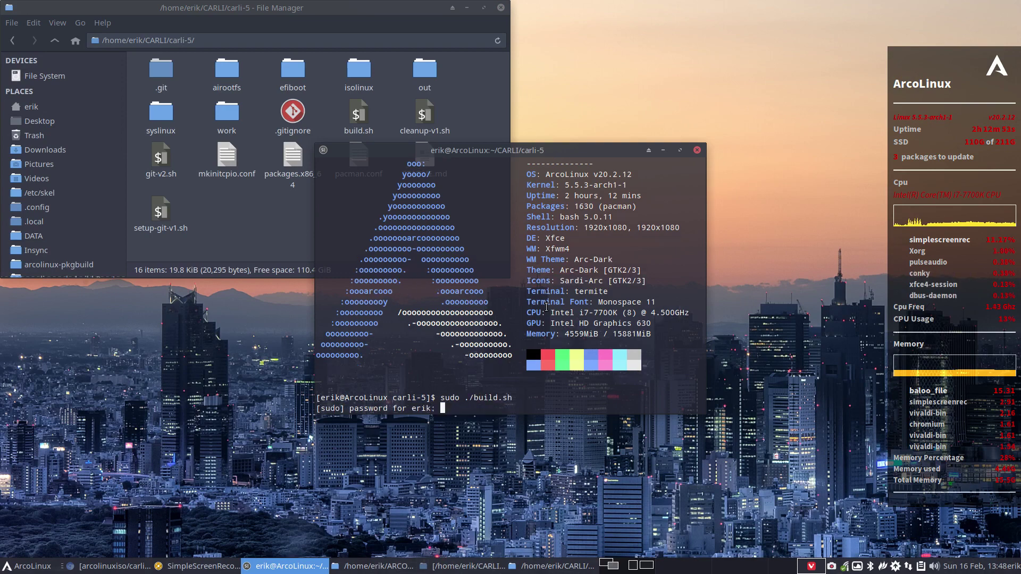
pyautogui.press('Return')
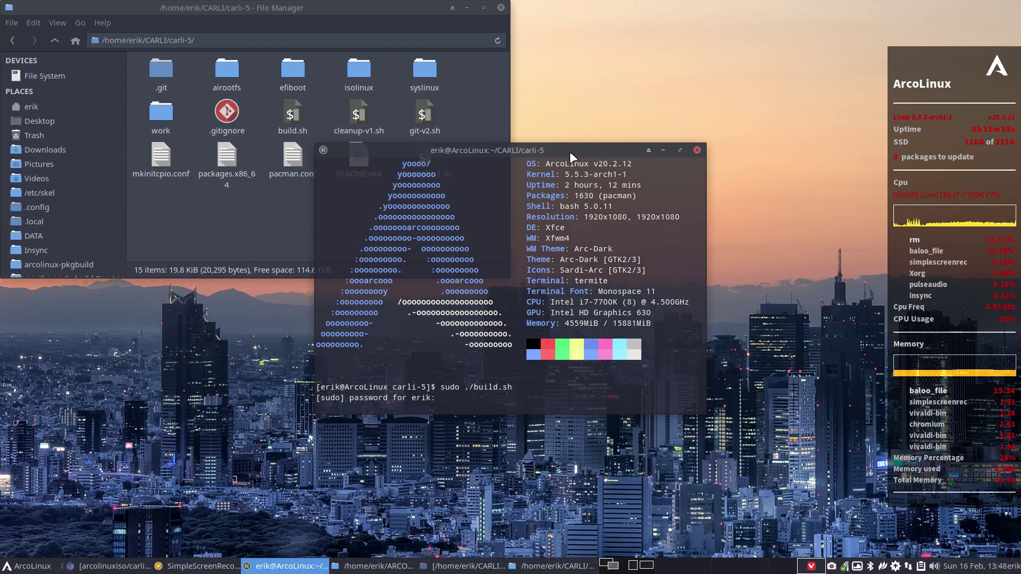
# - Follow the build output, marking the carli-calamares-config package and linux 5.5.4 kernel lines
pyautogui.moveTo(570, 152); pyautogui.dragTo(1020, 192)
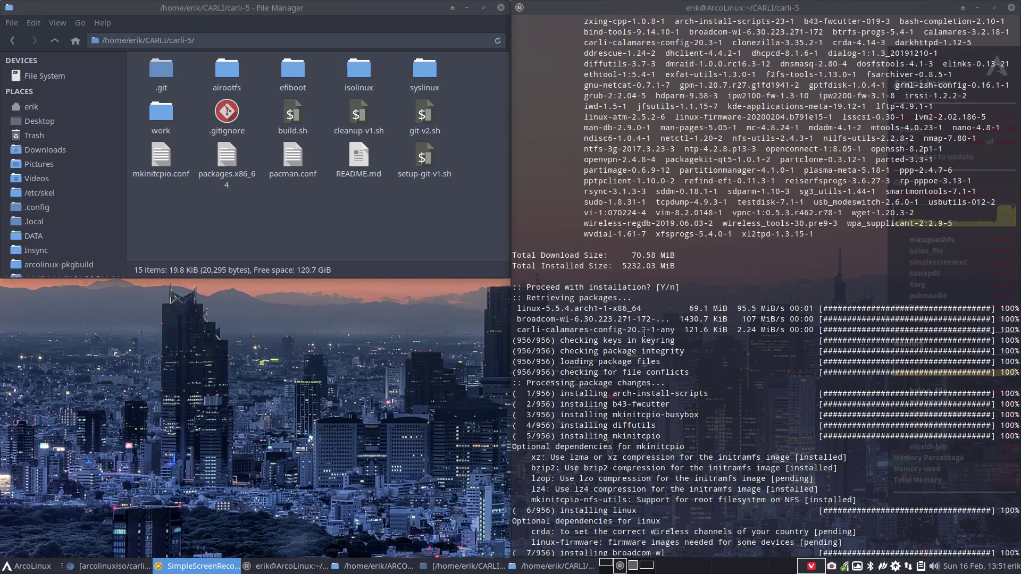
pyautogui.moveTo(681, 329); pyautogui.dragTo(512, 310)
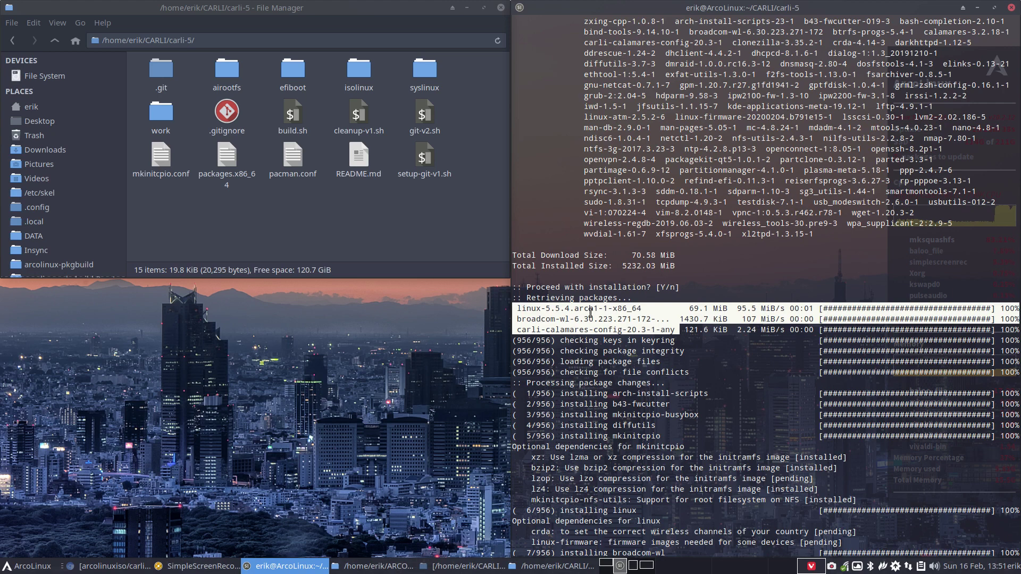
pyautogui.click(566, 328)
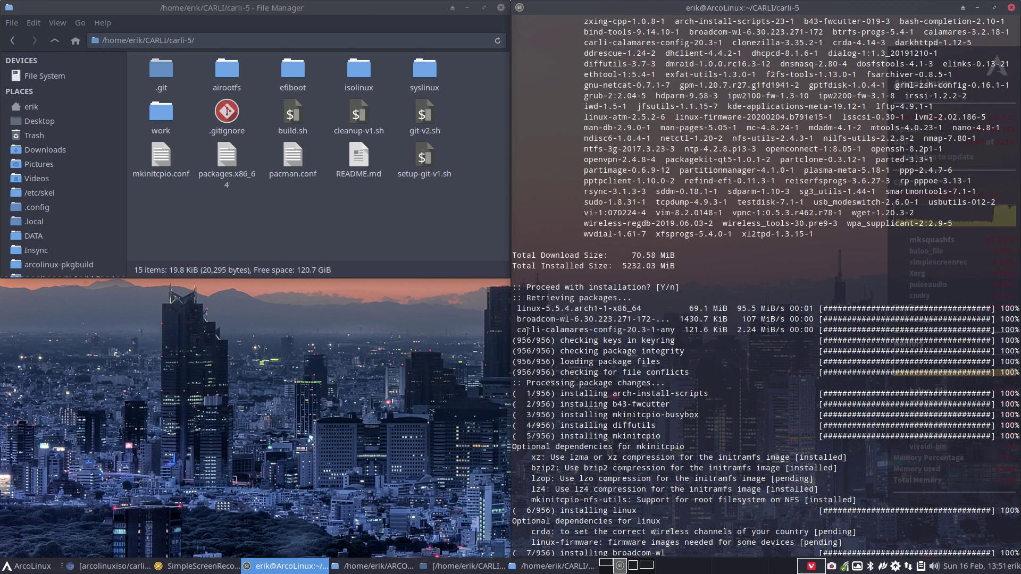
pyautogui.moveTo(523, 337)
pyautogui.mouseDown()
pyautogui.moveTo(651, 340)
pyautogui.moveTo(673, 330)
pyautogui.moveTo(516, 330)
pyautogui.mouseUp()
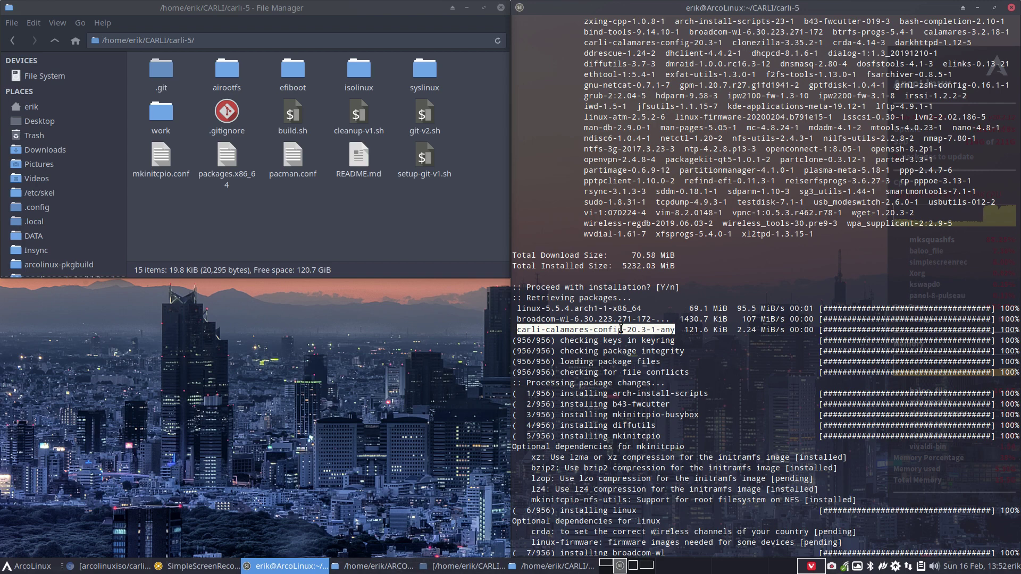
pyautogui.moveTo(545, 309); pyautogui.dragTo(574, 308)
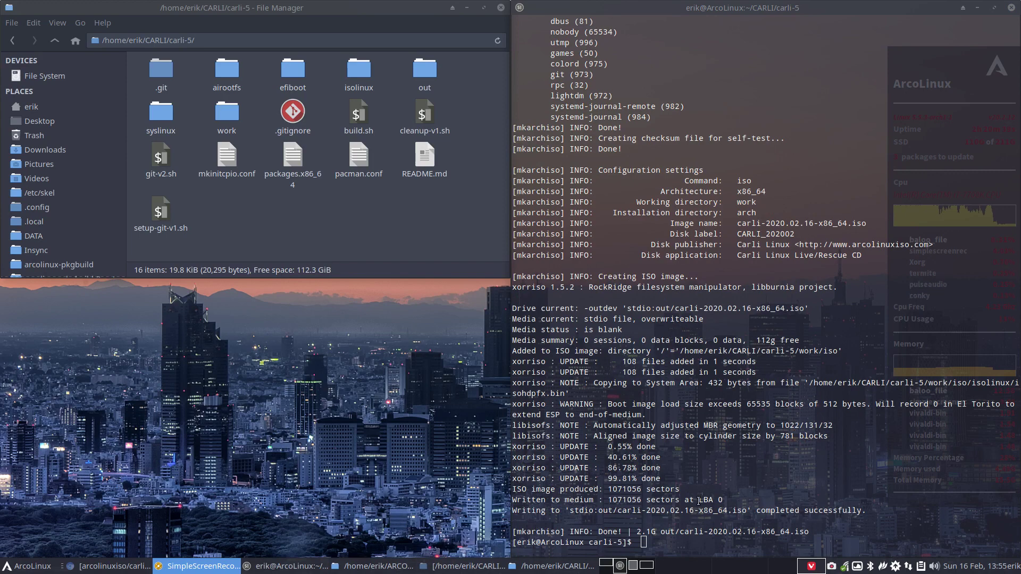
# - Attach the built carli-2020.02.16-x86_64.iso to Carli5's optical drive and start the VM
pyautogui.click(426, 70)
pyautogui.doubleClick(425, 70)
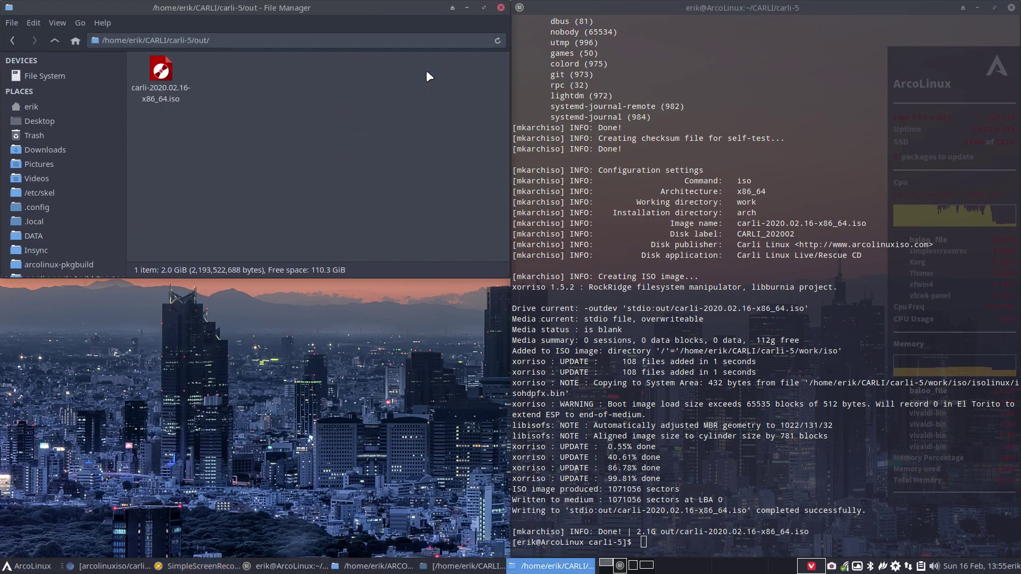
pyautogui.hotkey('ctrl', 'alt', 'v')
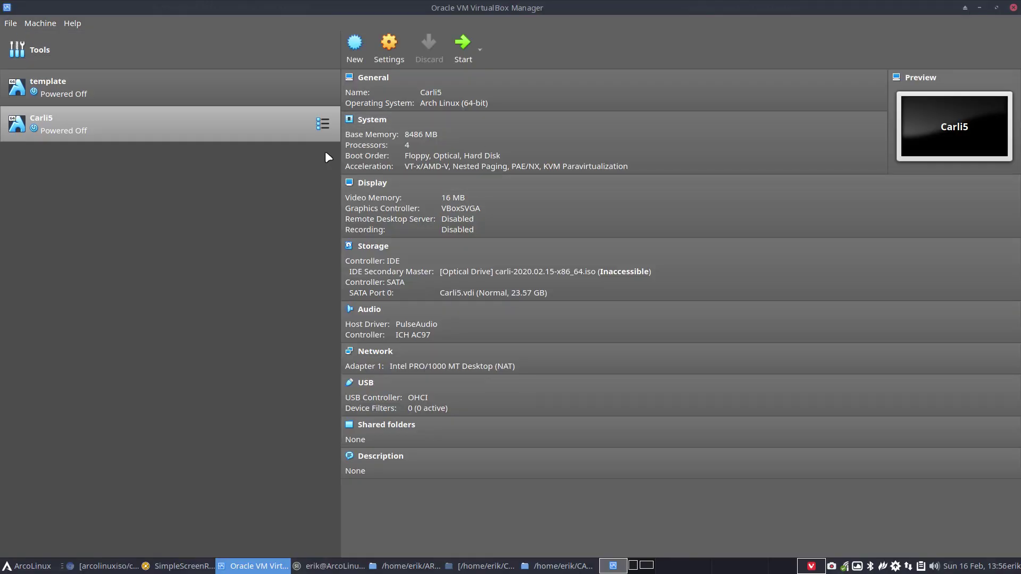
pyautogui.click(543, 272)
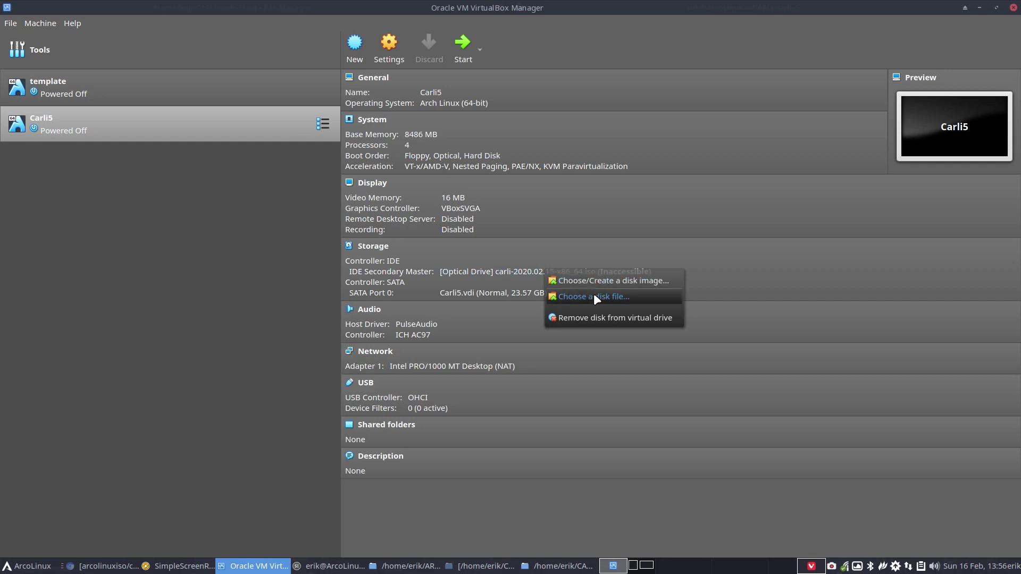
pyautogui.click(594, 294)
pyautogui.click(492, 203)
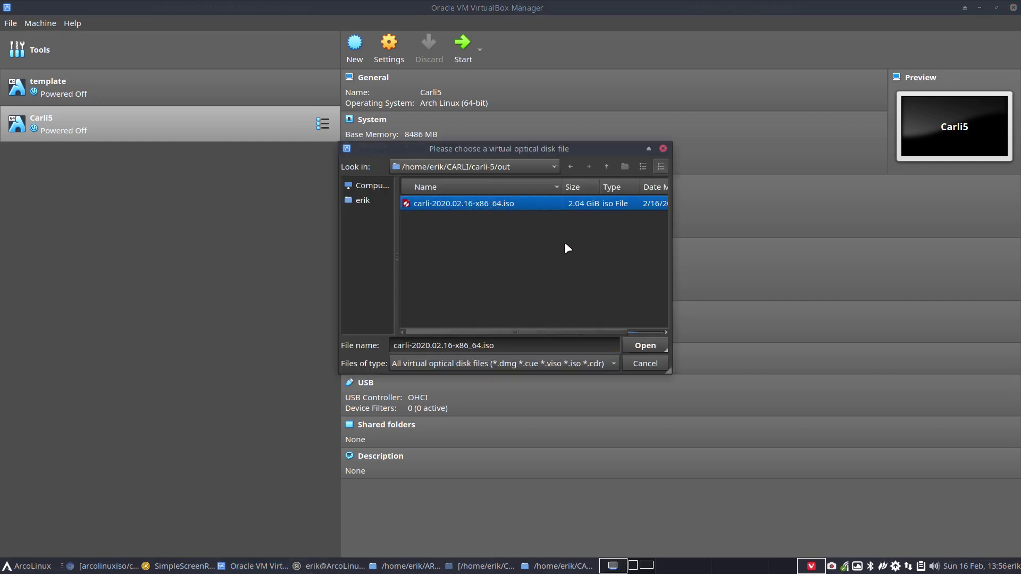
pyautogui.click(659, 344)
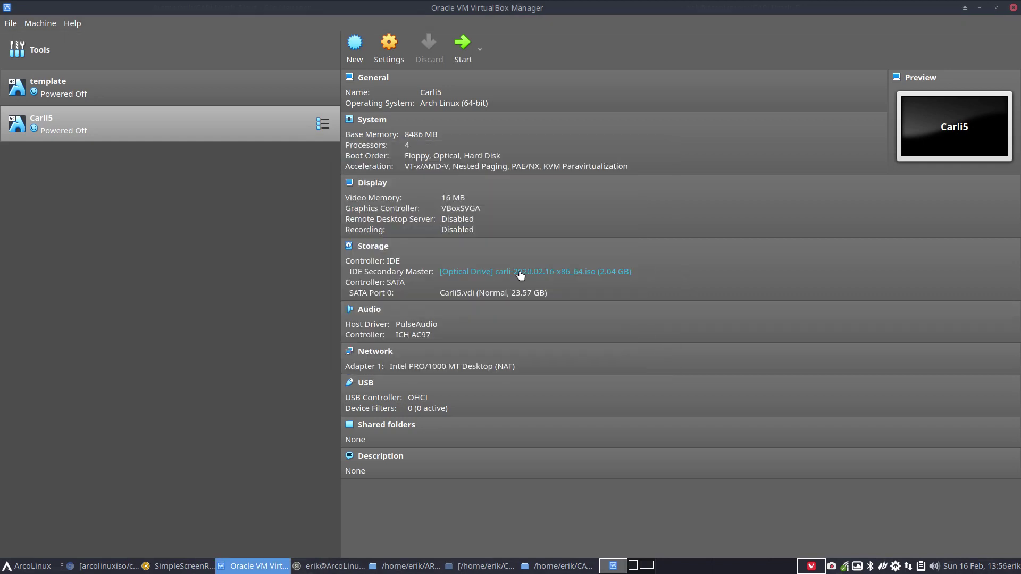
pyautogui.doubleClick(278, 139)
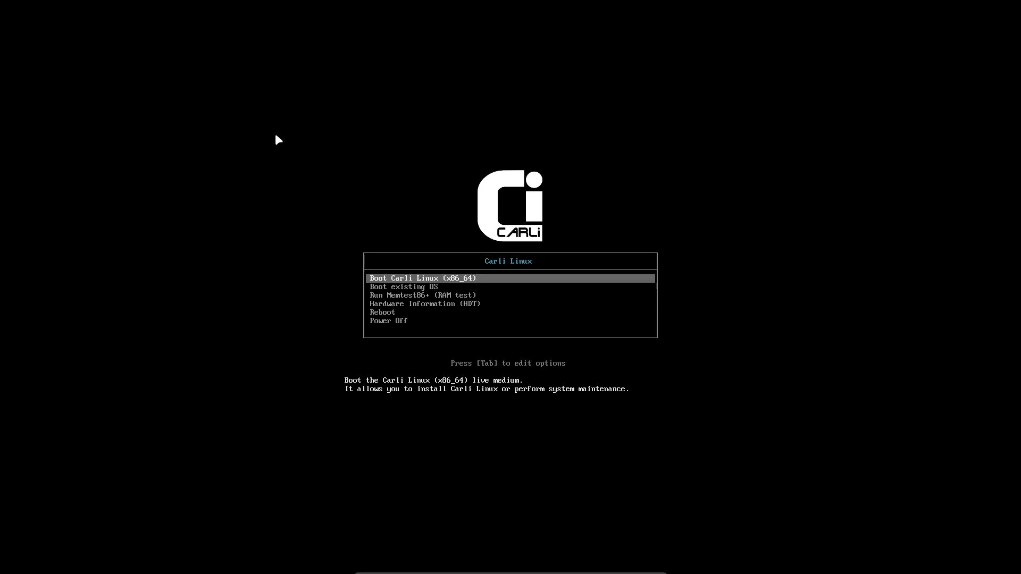
# - Choose 'Boot Carli Linux (x86_64)' and boot into the KDE Plasma live desktop
pyautogui.press('Return')
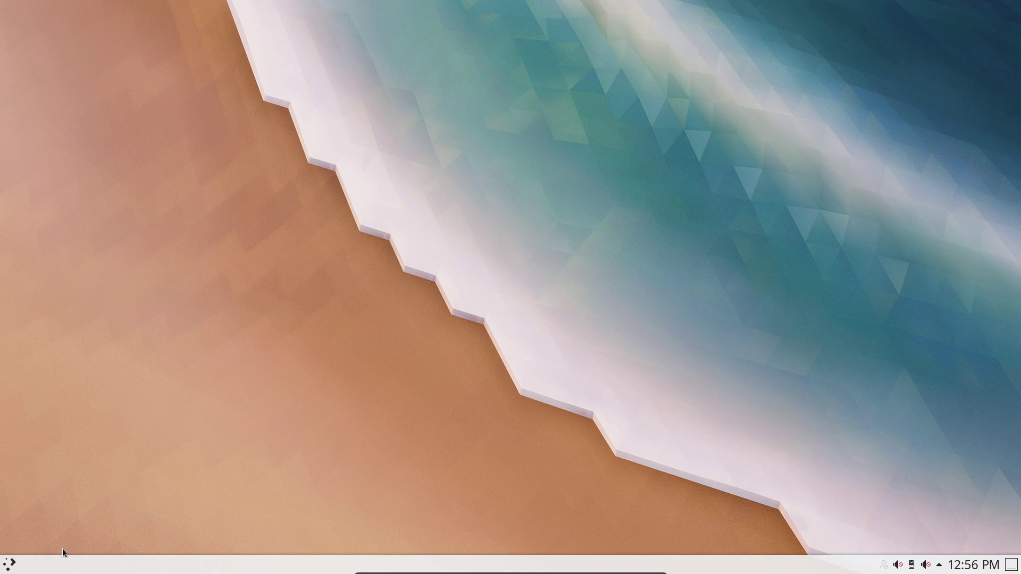
# - Search the launcher for 'instal' and launch Install System
pyautogui.click(11, 563)
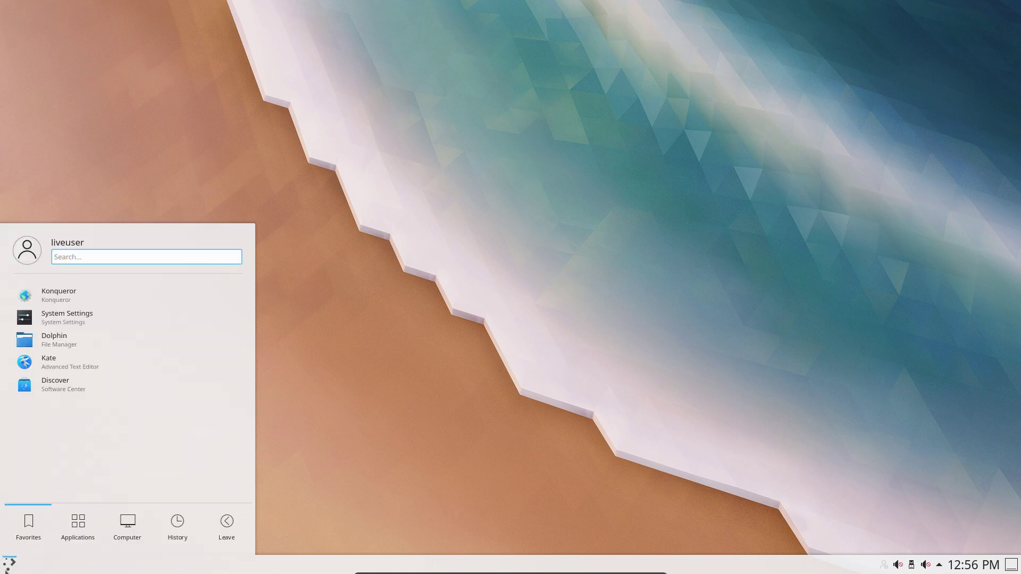
pyautogui.write('instq')
pyautogui.press('BackSpace')
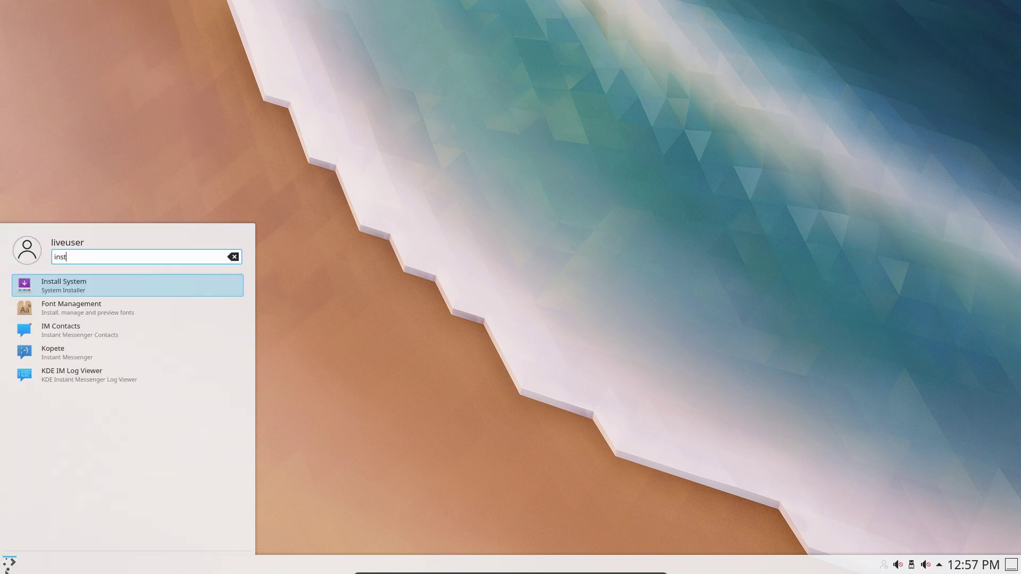
pyautogui.write('al')
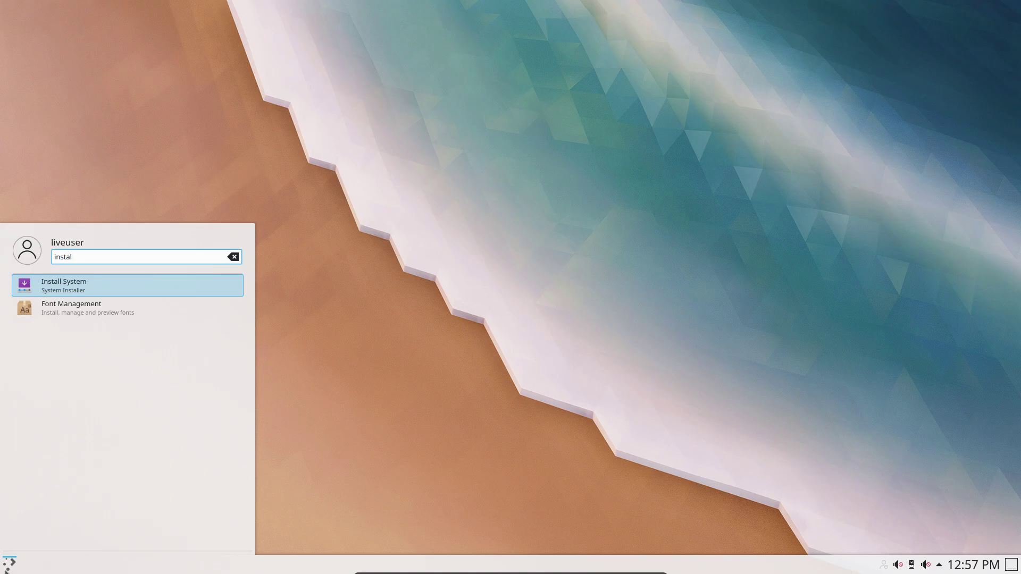
pyautogui.press('Return')
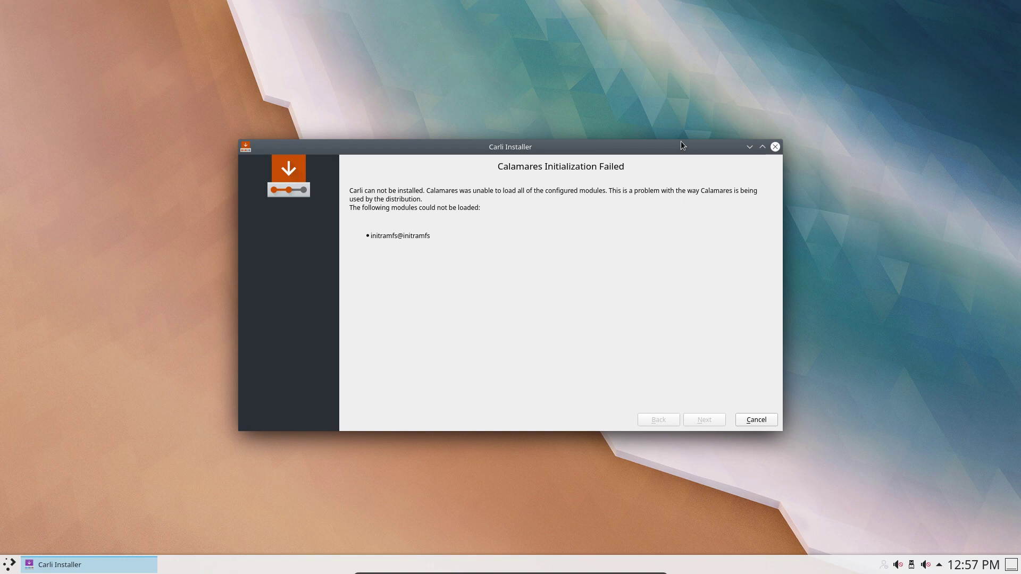
# - Cancel the failed installer, confirm quitting, and leave the VM's full-screen mode
pyautogui.click(758, 415)
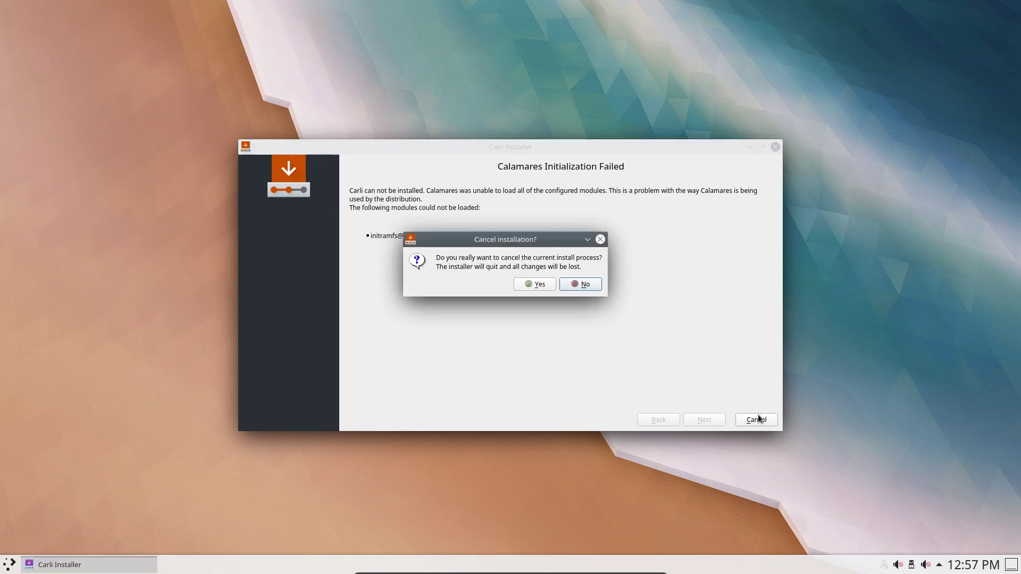
pyautogui.click(540, 282)
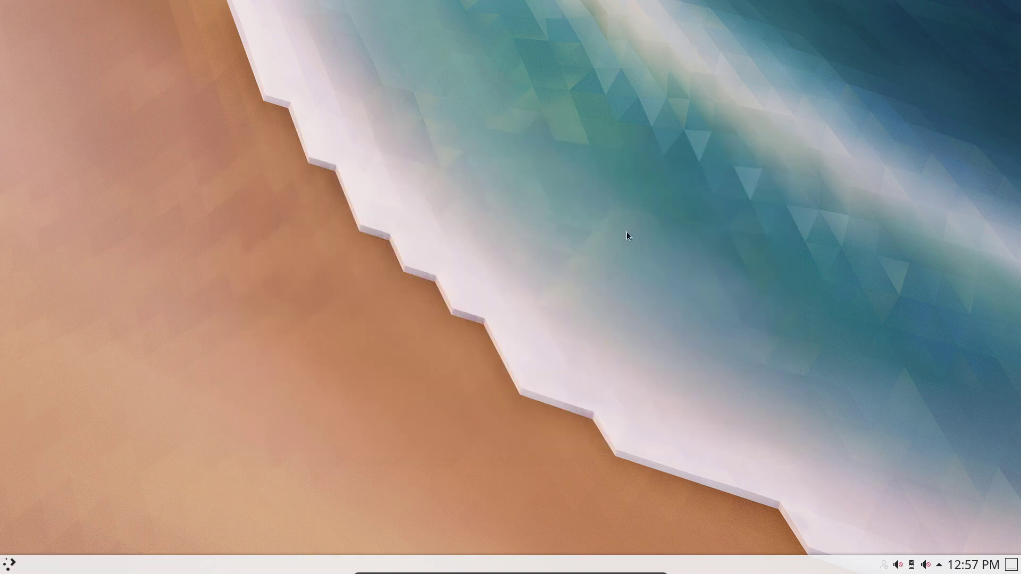
pyautogui.press('Control_R+f')
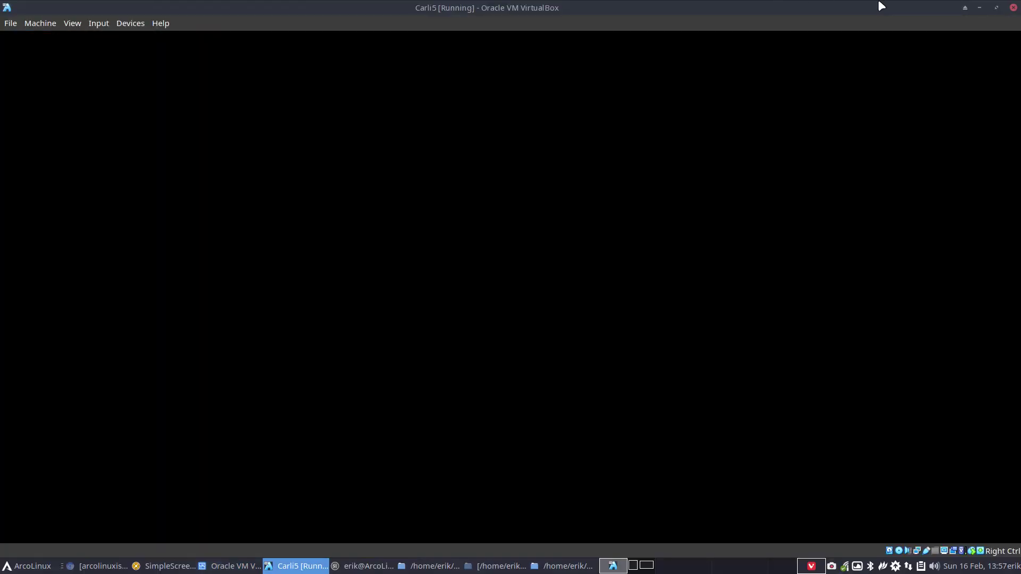
# - Minimize the Carli5 VM and VirtualBox Manager windows and close the leftover terminal
pyautogui.click(979, 8)
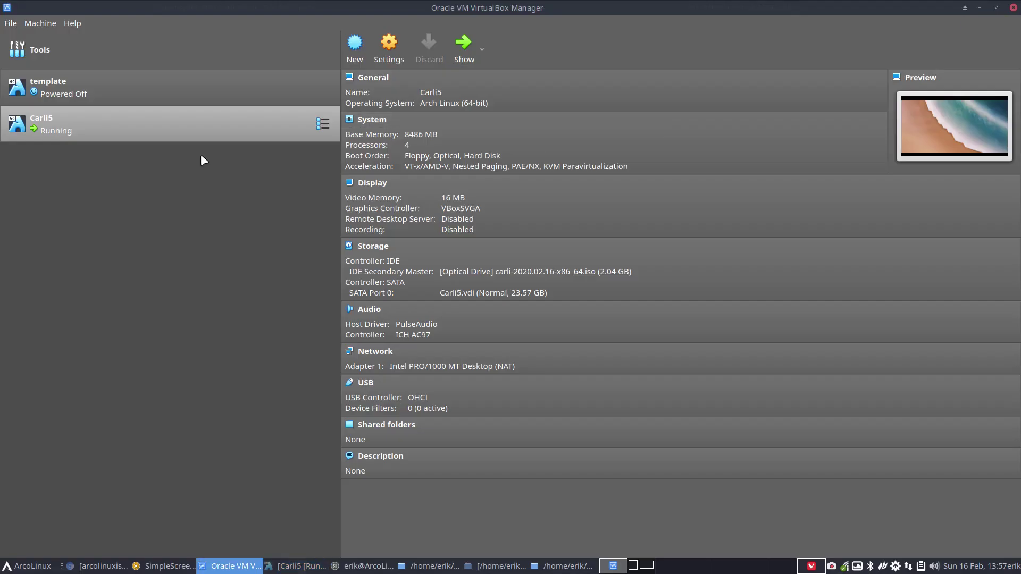
pyautogui.click(980, 7)
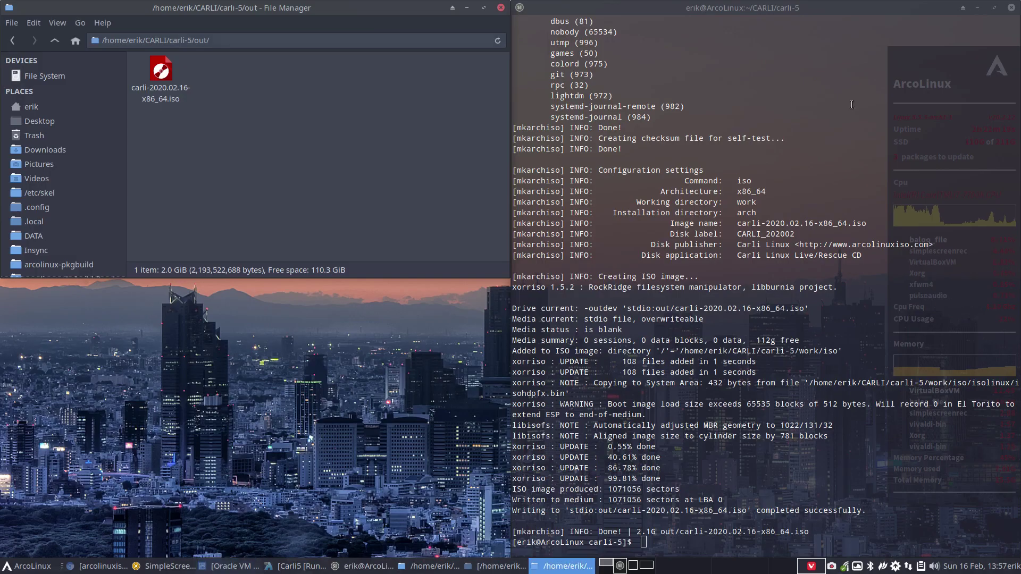
pyautogui.click(55, 42)
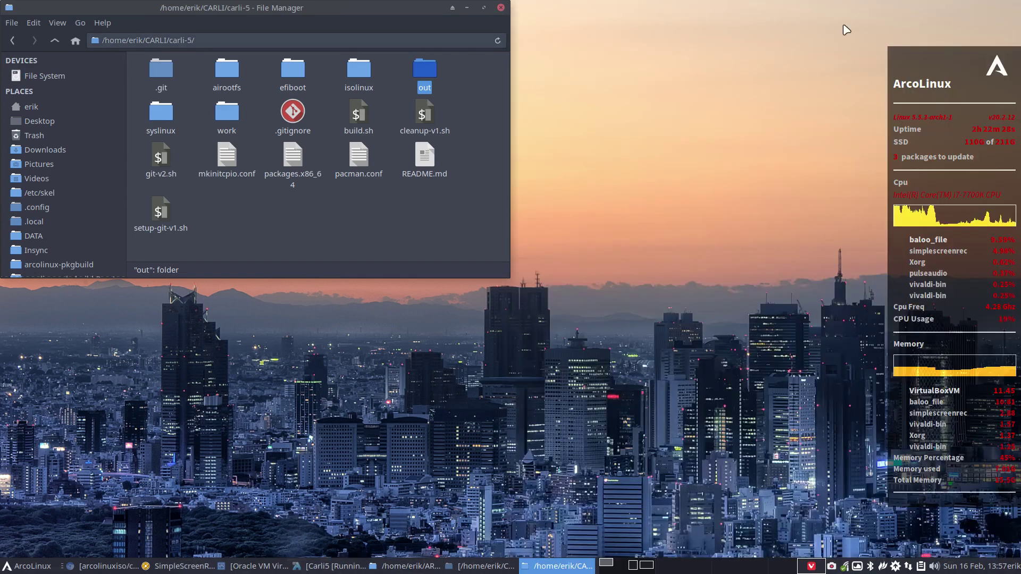
pyautogui.click(1011, 7)
# - Browse CARLI/carli-calamares-config/etc/calamares and open settings.conf in Sublime Text
pyautogui.click(61, 40)
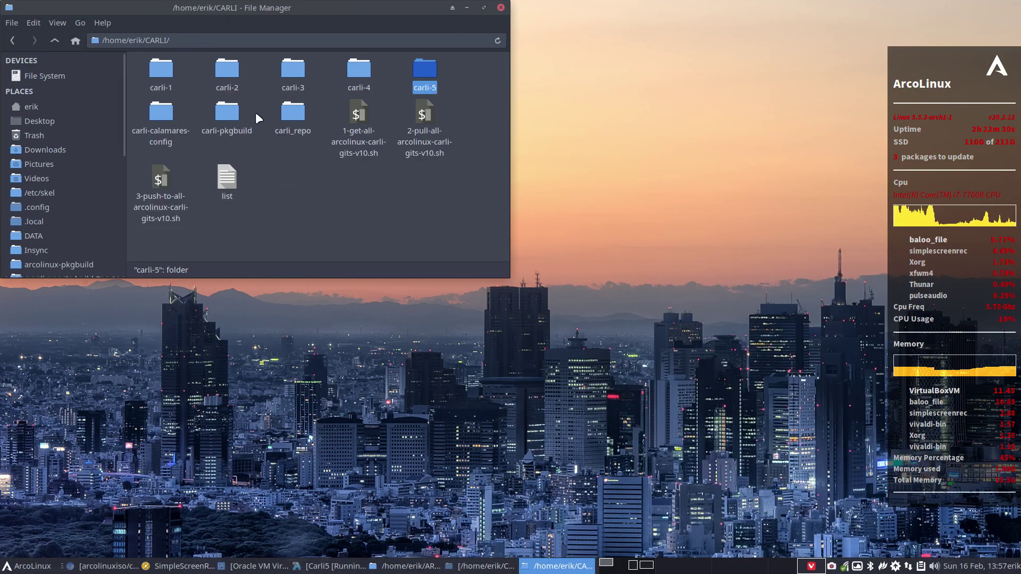
pyautogui.click(227, 113)
pyautogui.doubleClick(172, 112)
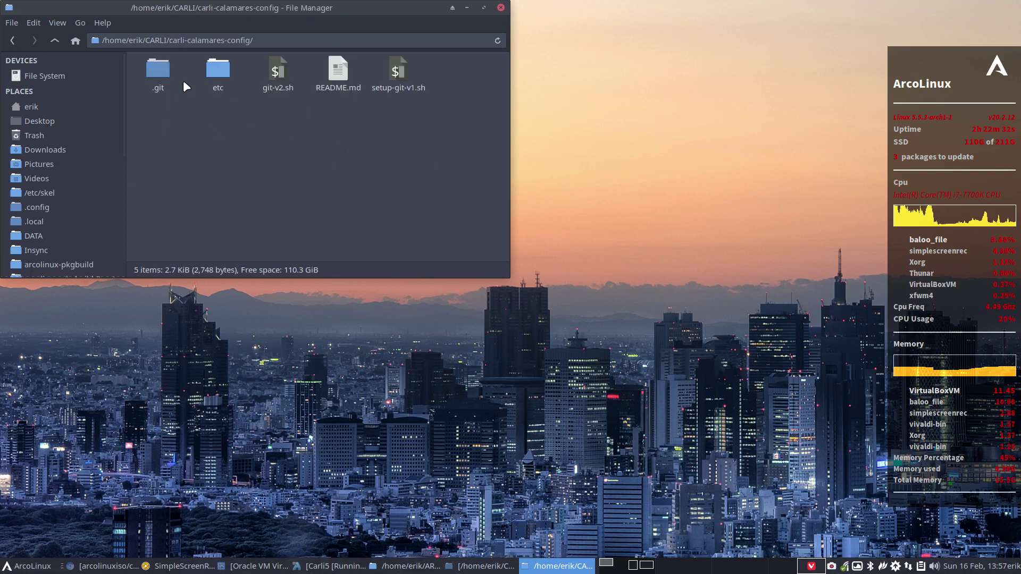
pyautogui.doubleClick(155, 69)
pyautogui.doubleClick(154, 70)
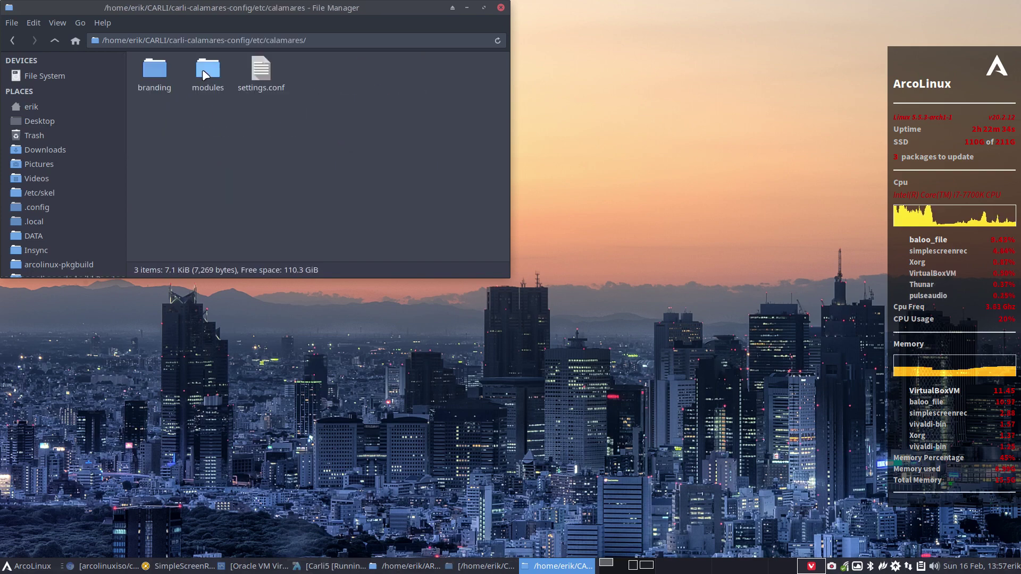
pyautogui.click(262, 71)
pyautogui.doubleClick(261, 72)
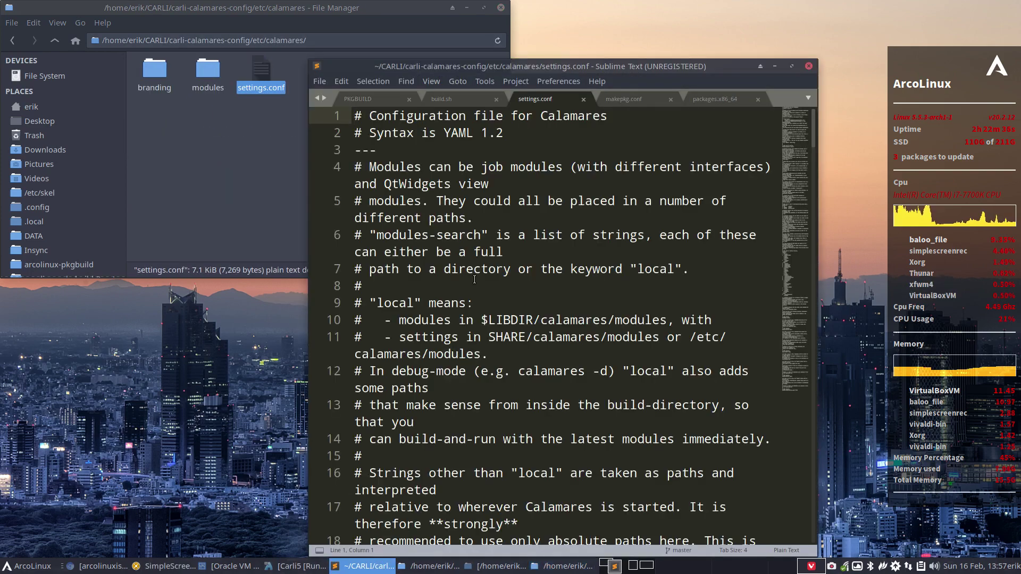
# - Maximize Sublime Text and set the file's syntax highlighting to Perl
pyautogui.click(792, 66)
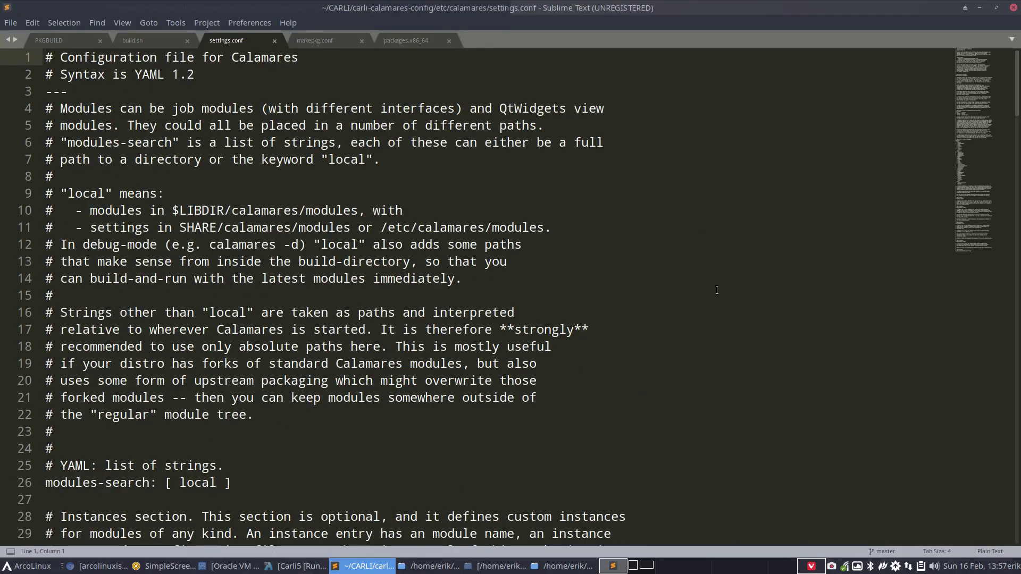
pyautogui.scroll(-1, 717, 290)
pyautogui.scroll(-19, 716, 290)
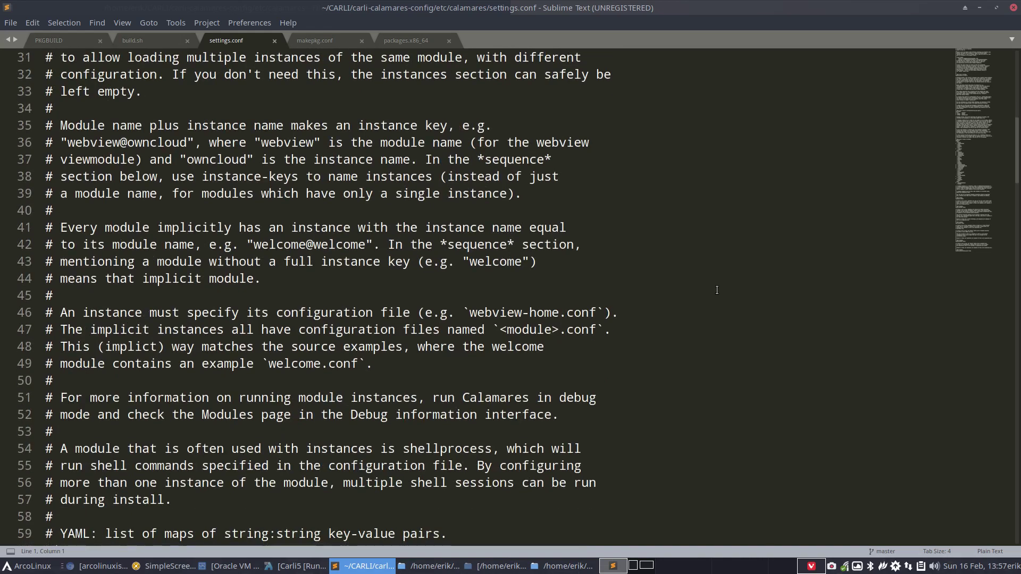
pyautogui.click(987, 550)
pyautogui.click(901, 536)
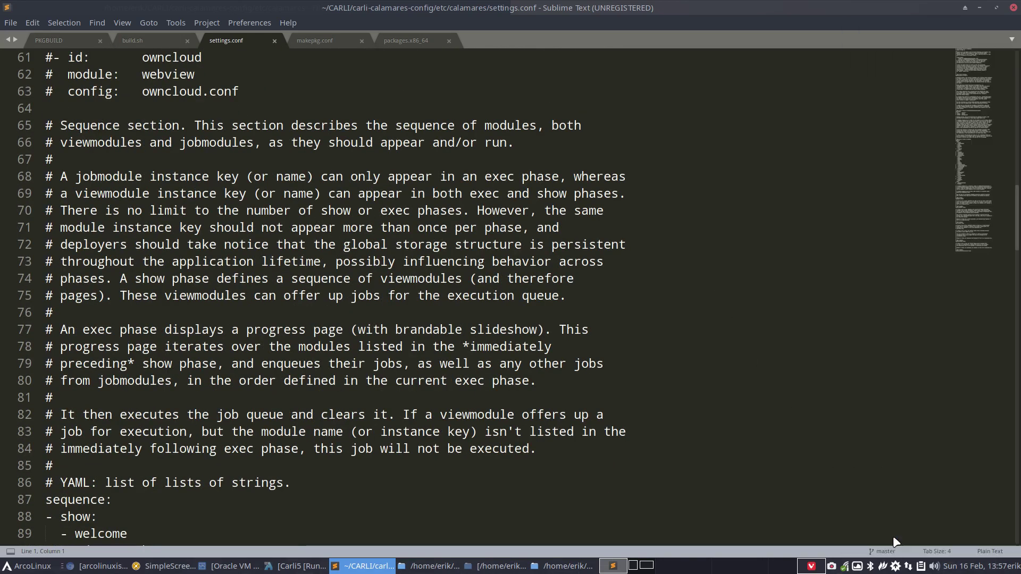
# - Comment out the '- initramfs' line 122 with #, save with Ctrl+S, and close the editor
pyautogui.scroll(-5, 421, 428)
pyautogui.scroll(-17, 422, 428)
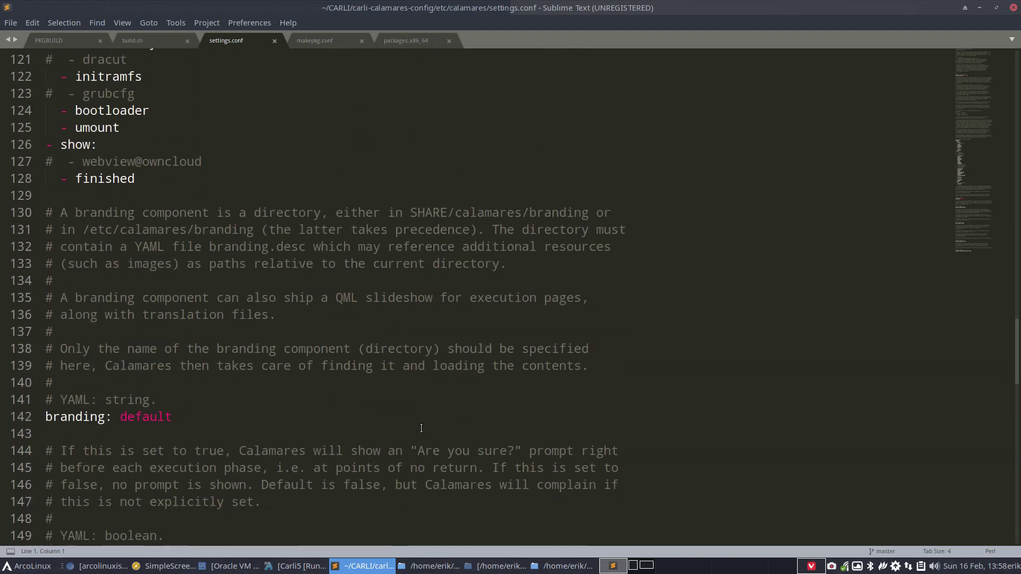
pyautogui.scroll(4, 421, 428)
pyautogui.scroll(2, 96, 312)
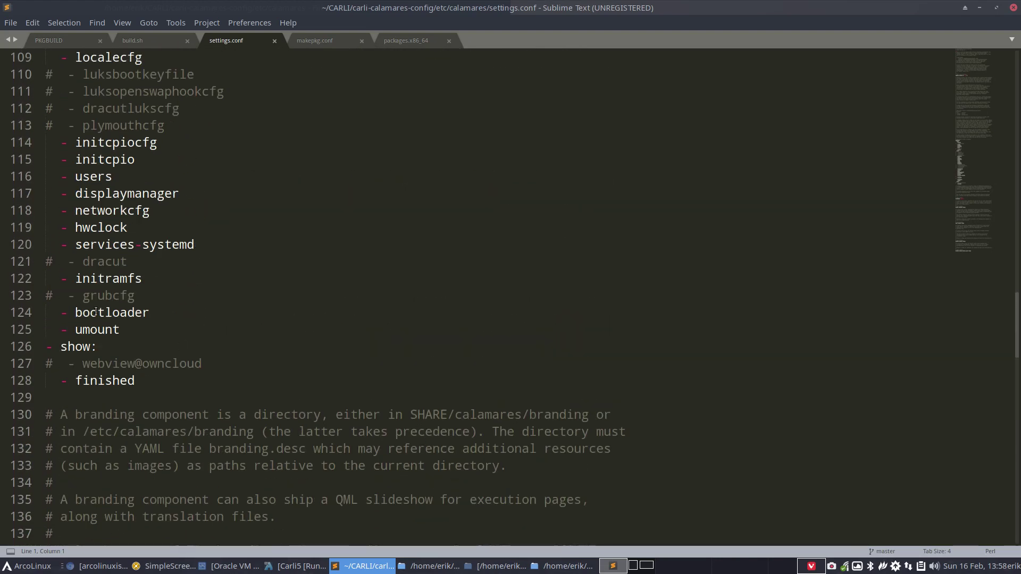
pyautogui.click(51, 278)
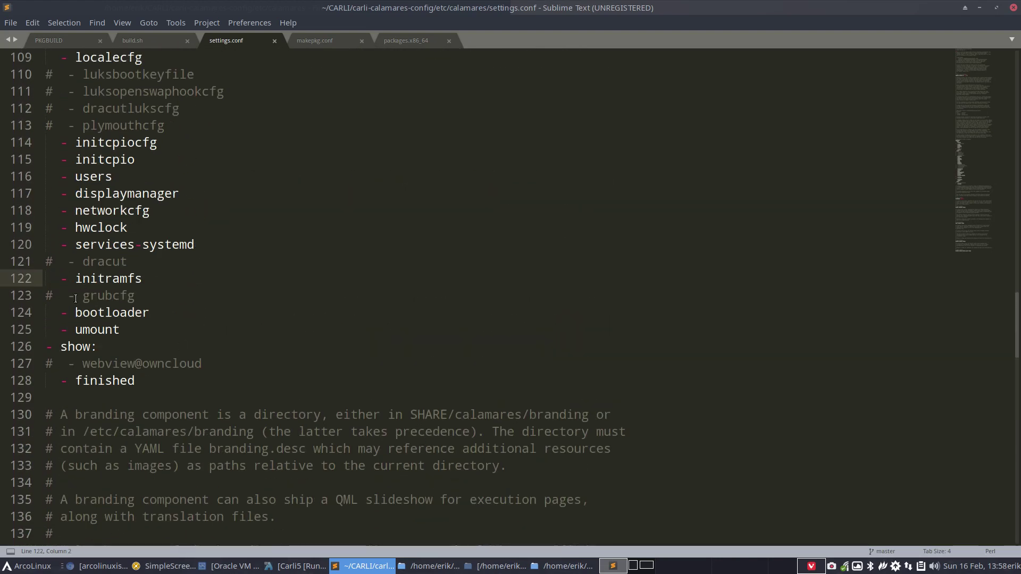
pyautogui.write('#')
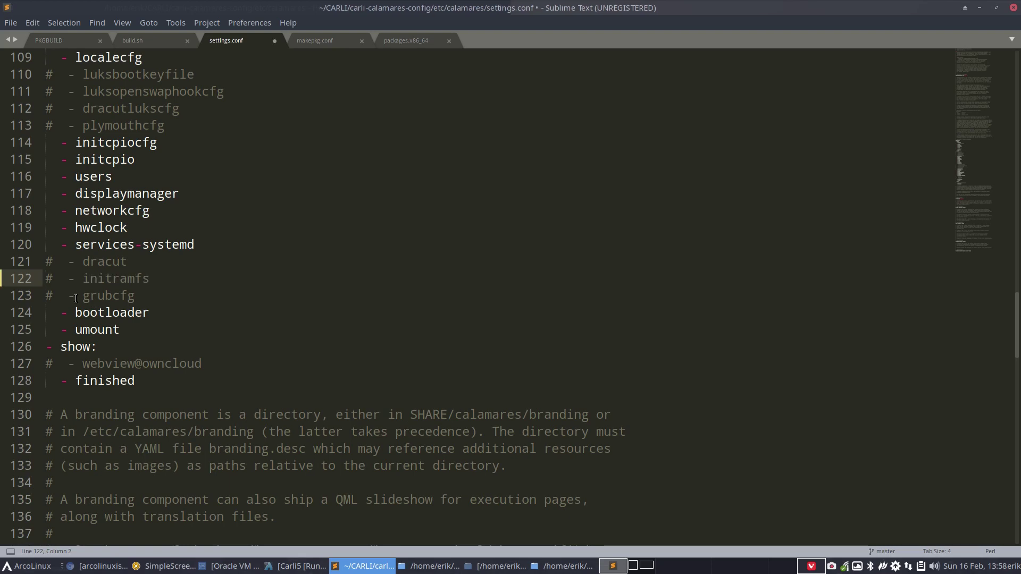
pyautogui.hotkey('ctrl', 's')
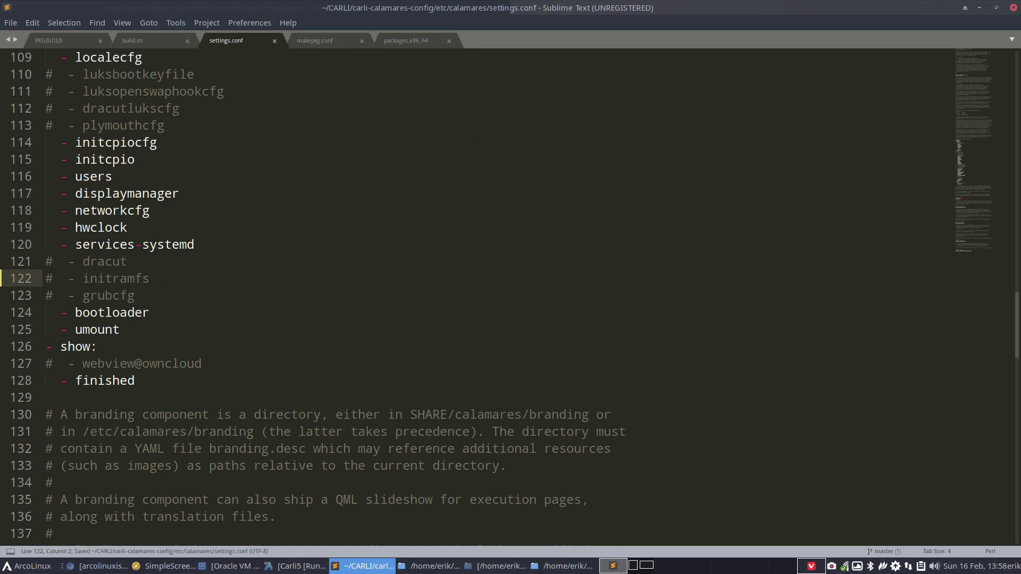
pyautogui.click(1011, 9)
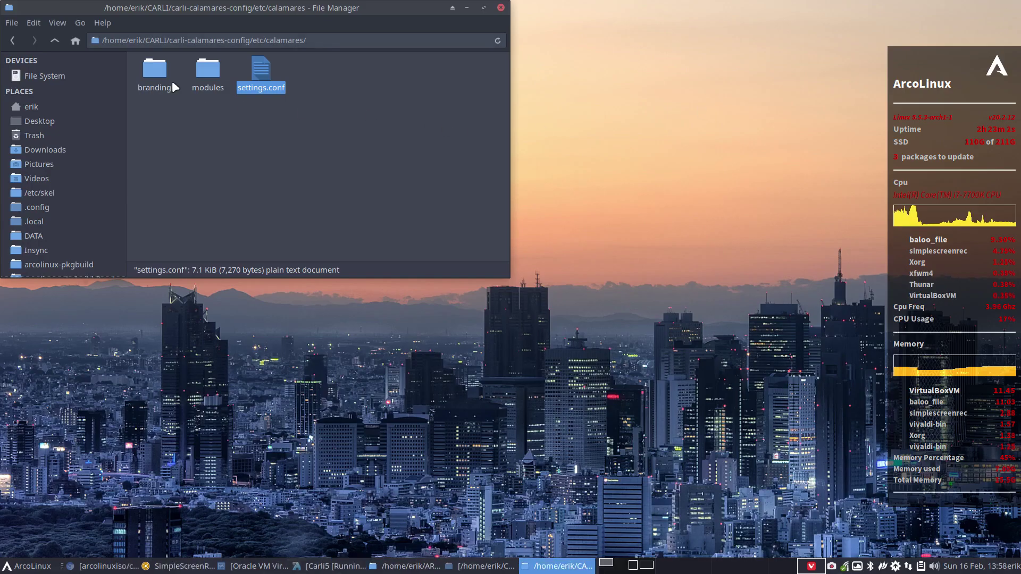
# - Run ./git-v2.sh in carli-calamares-config with the commit comment 'initramfs', then close the terminal
pyautogui.click(48, 40)
pyautogui.click(47, 40)
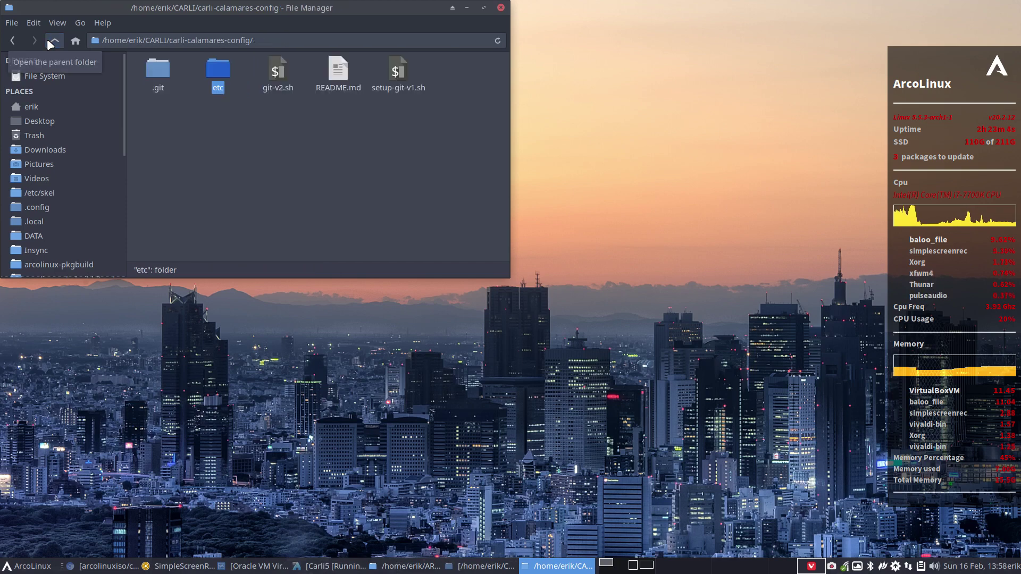
pyautogui.rightClick(311, 176)
pyautogui.click(372, 241)
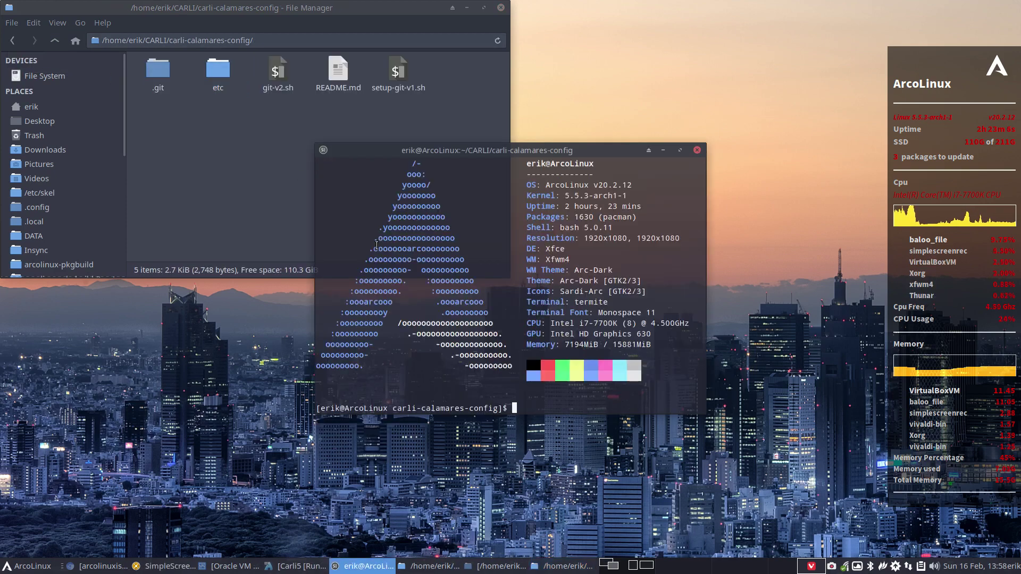
pyautogui.write('./gi')
pyautogui.press('Tab')
pyautogui.press('Return')
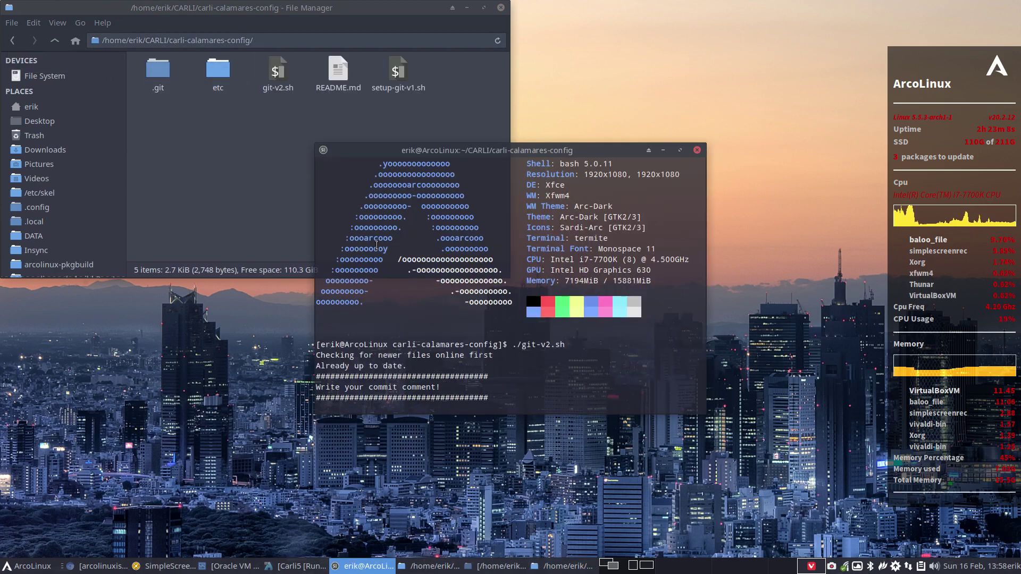
pyautogui.write('ini')
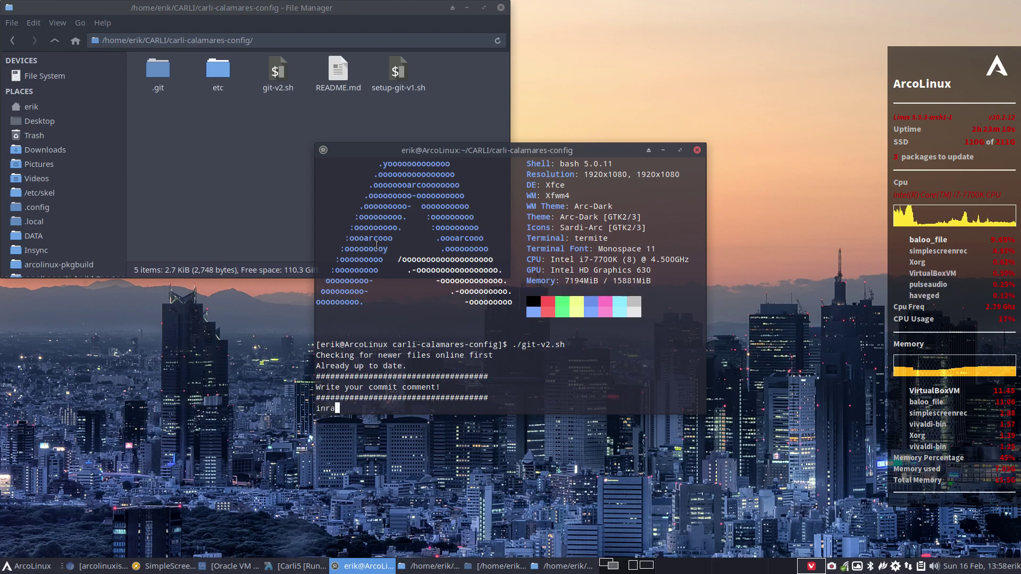
pyautogui.write('tramfs')
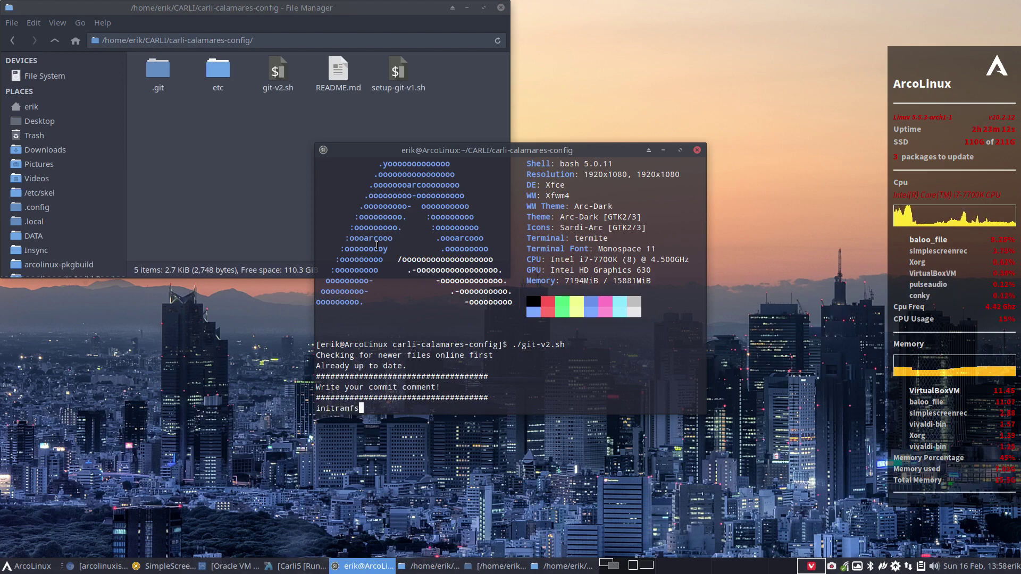
pyautogui.press('Return')
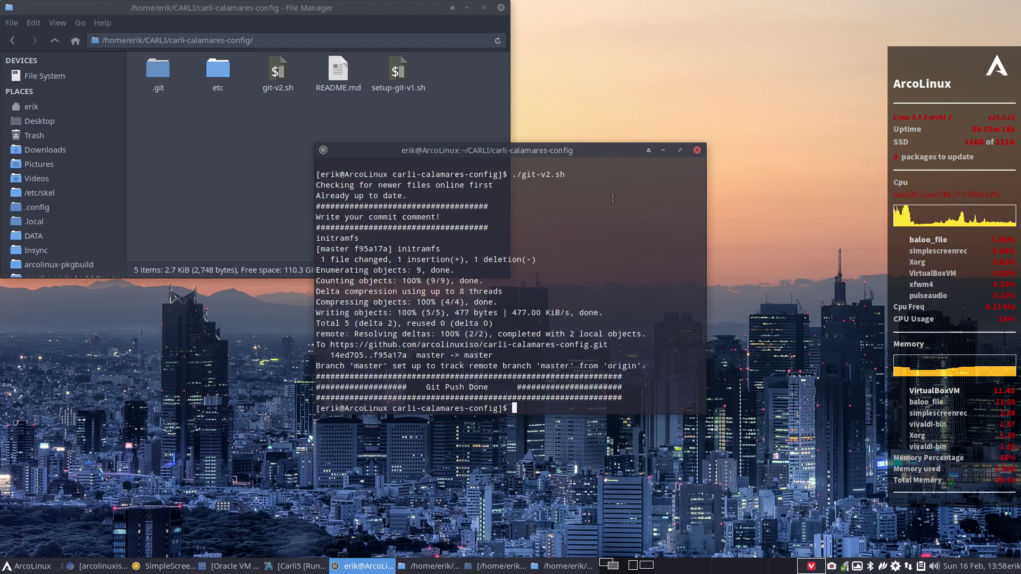
pyautogui.click(697, 149)
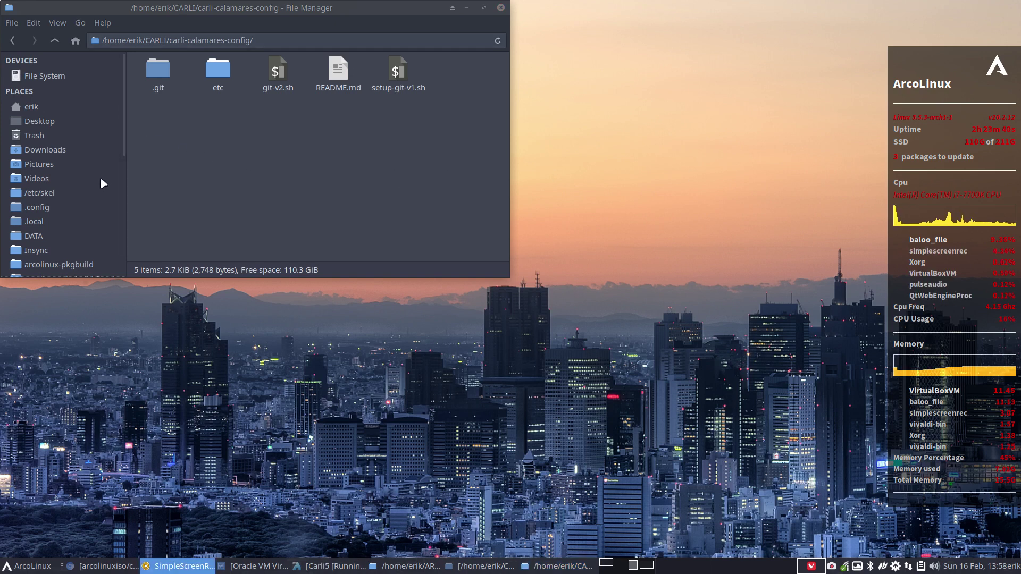
# - Rerun ./git-v2.sh from carli-calamares-config with the commit comment 'test push'
pyautogui.scroll(-3, 91, 192)
pyautogui.scroll(-5, 68, 228)
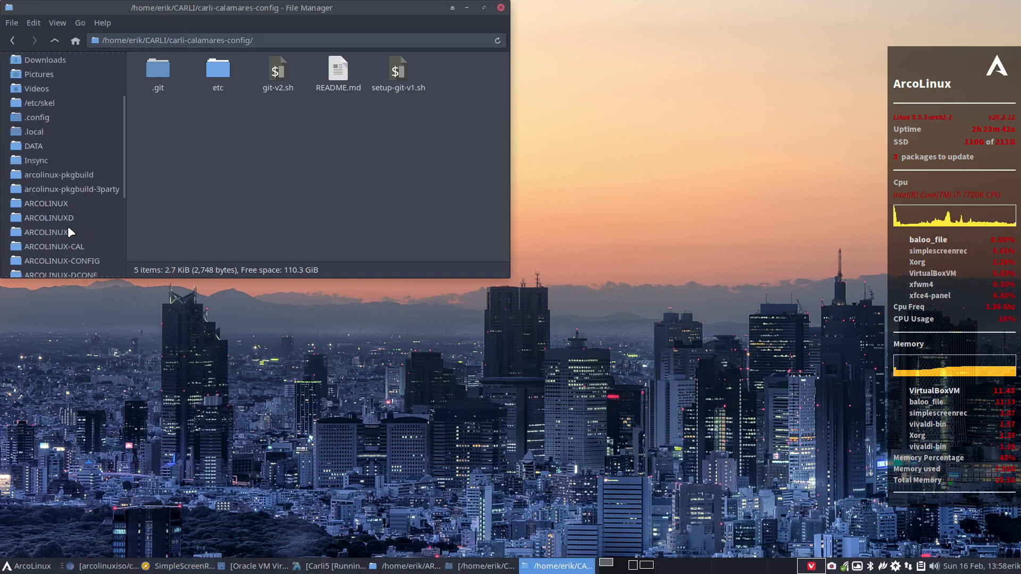
pyautogui.click(55, 40)
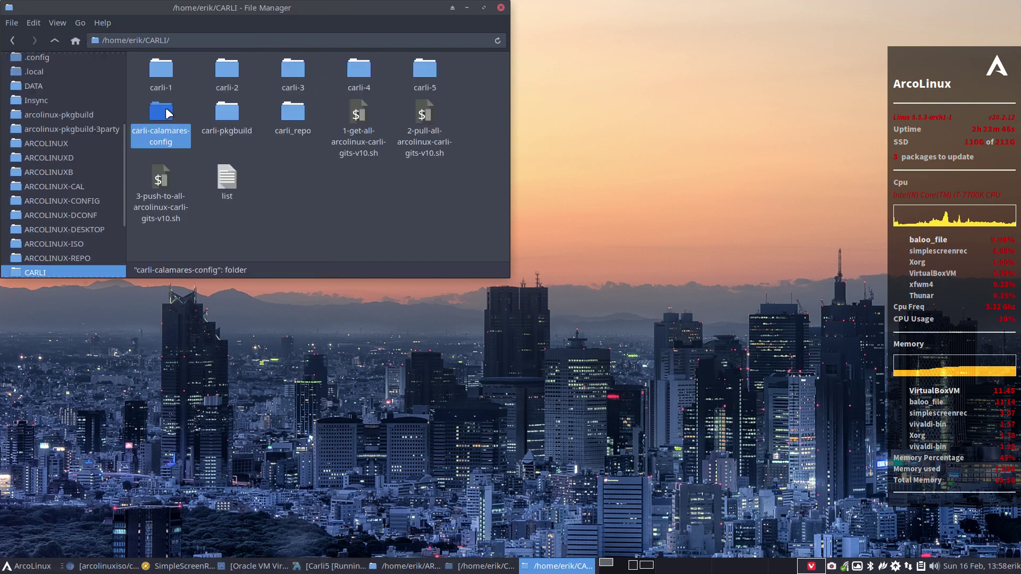
pyautogui.doubleClick(165, 107)
pyautogui.rightClick(275, 114)
pyautogui.click(364, 177)
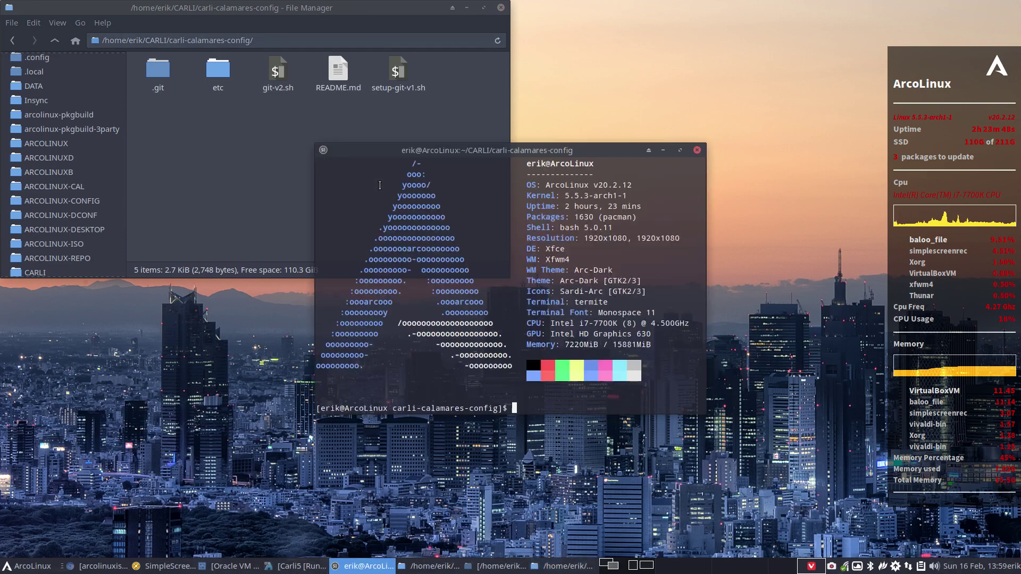
pyautogui.write('./g')
pyautogui.press('Tab')
pyautogui.press('Return')
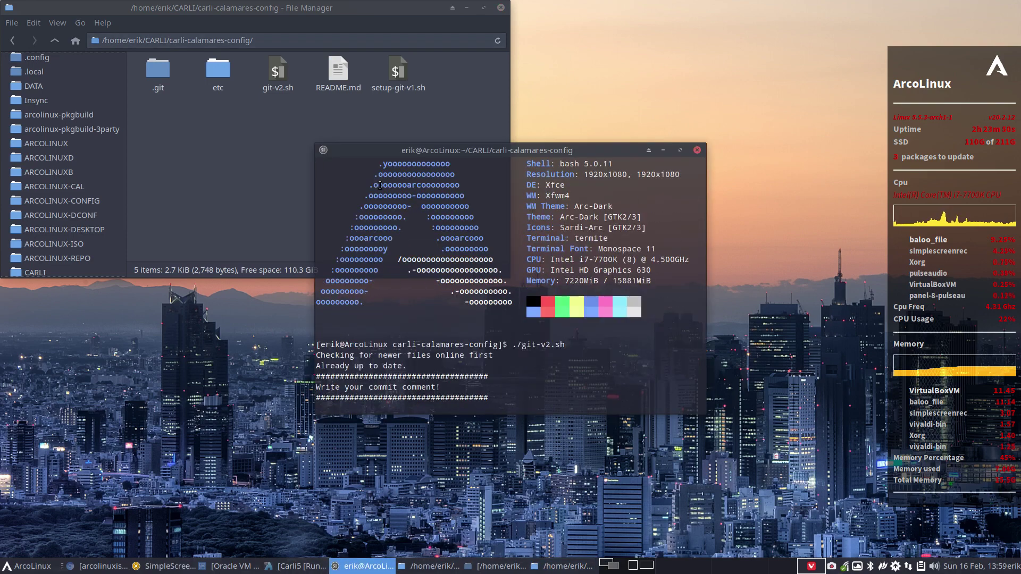
pyautogui.write('test push')
pyautogui.press('Return')
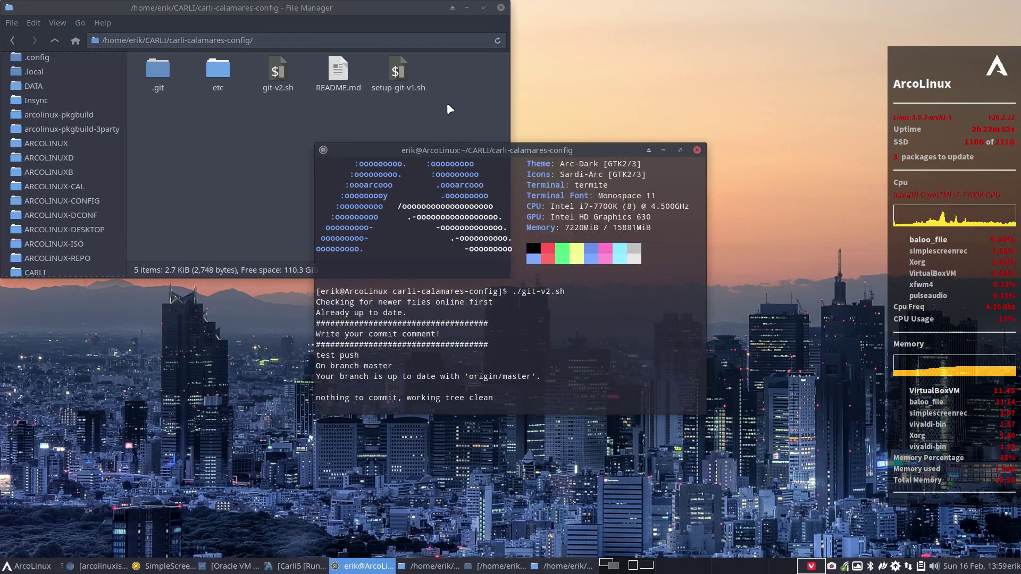
pyautogui.click(697, 150)
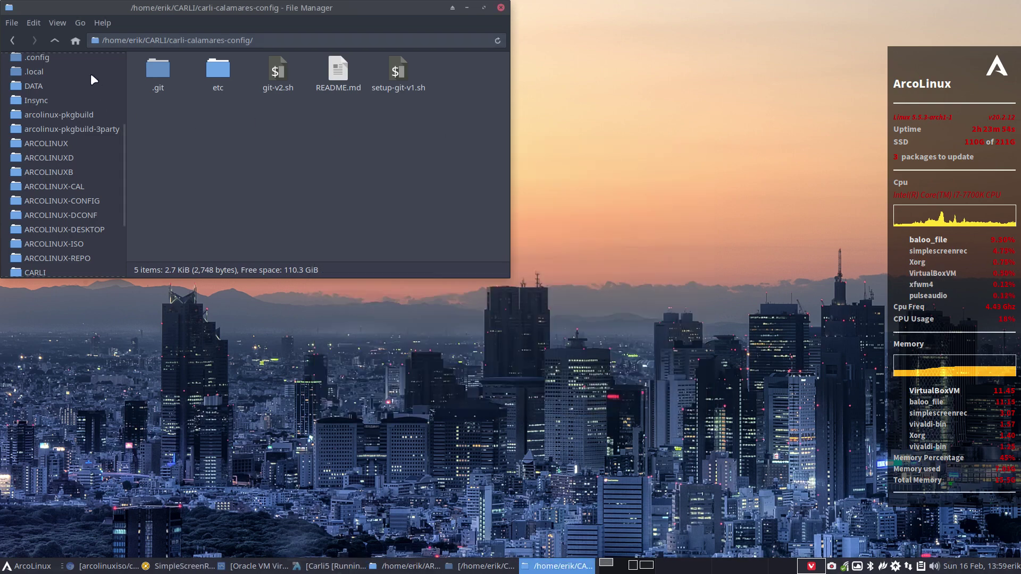
# - Open carli-pkgbuild/carli-calamares-config/PKGBUILD, change pkgrel=1 to pkgrel=2, save and close
pyautogui.click(55, 40)
pyautogui.doubleClick(229, 113)
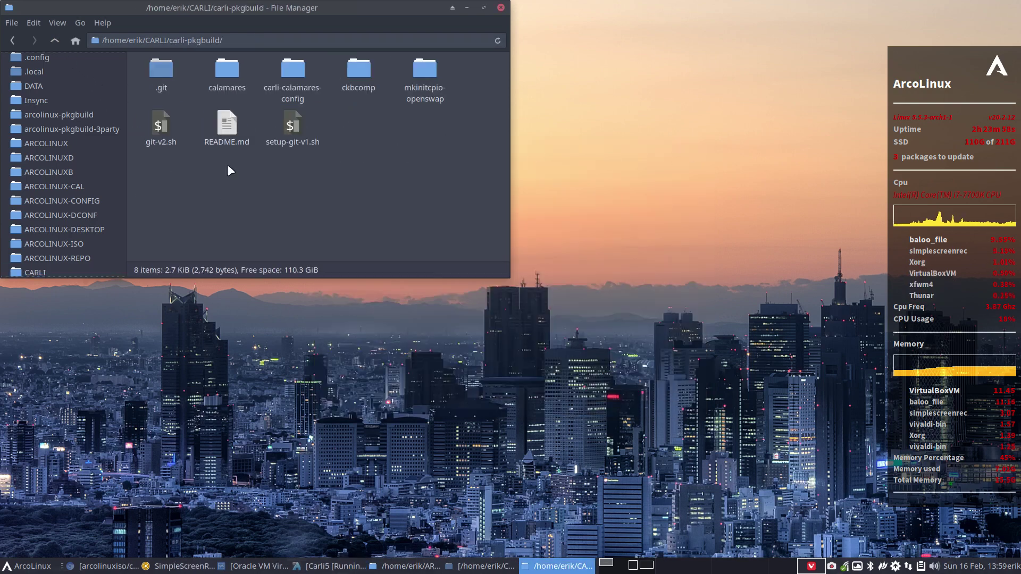
pyautogui.doubleClick(295, 69)
pyautogui.doubleClick(152, 69)
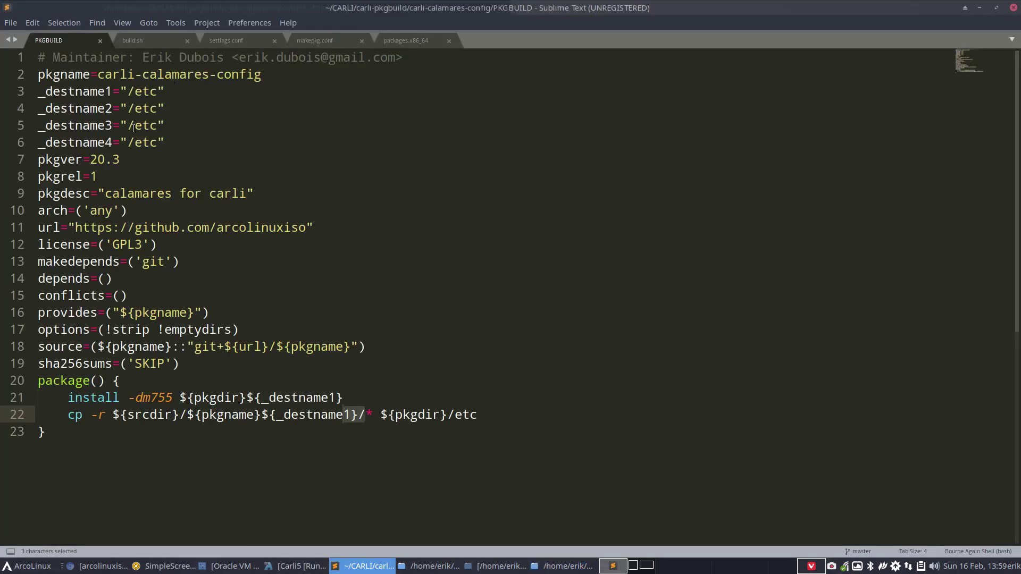
pyautogui.click(128, 170)
pyautogui.press('BackSpace')
pyautogui.write('2')
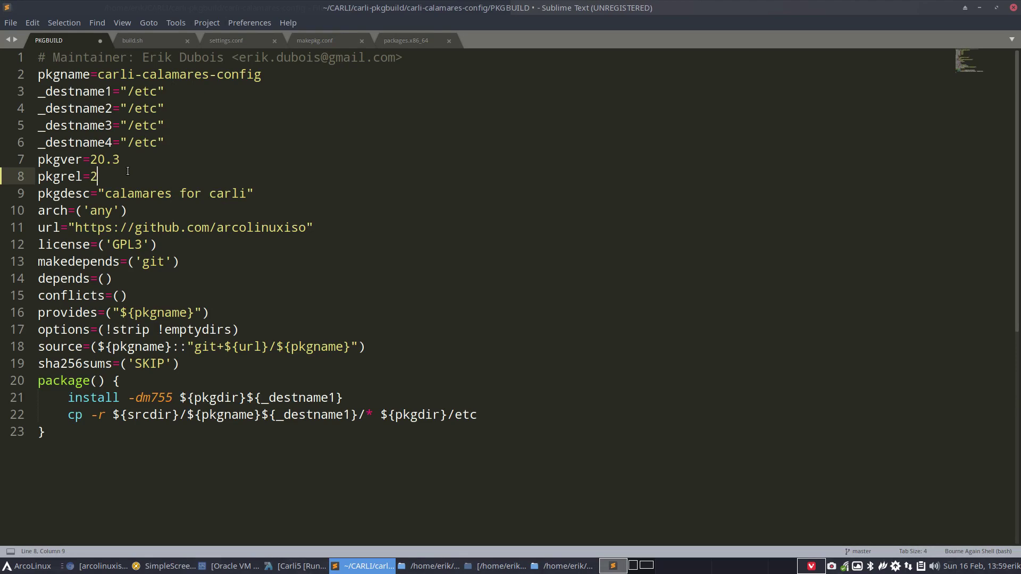
pyautogui.hotkey('ctrl', 's')
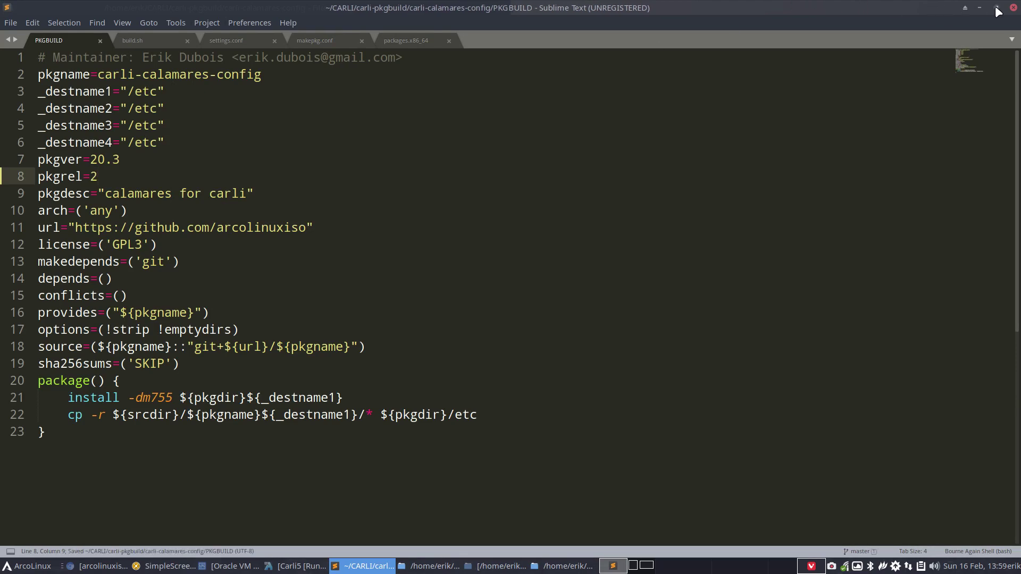
pyautogui.click(1013, 8)
# - Build the carli-calamares-config package by running makepkg in a terminal
pyautogui.rightClick(209, 116)
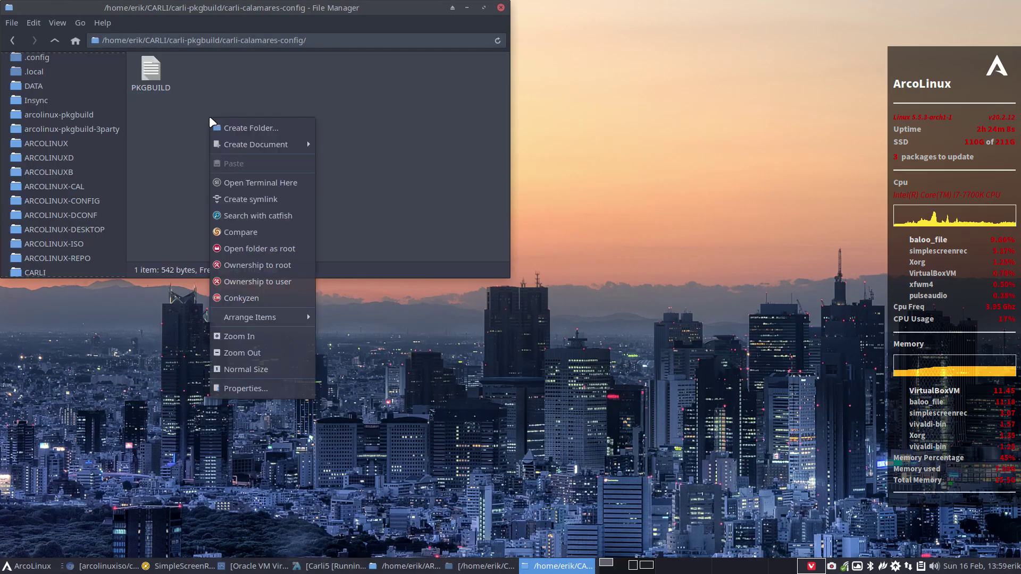
pyautogui.click(257, 177)
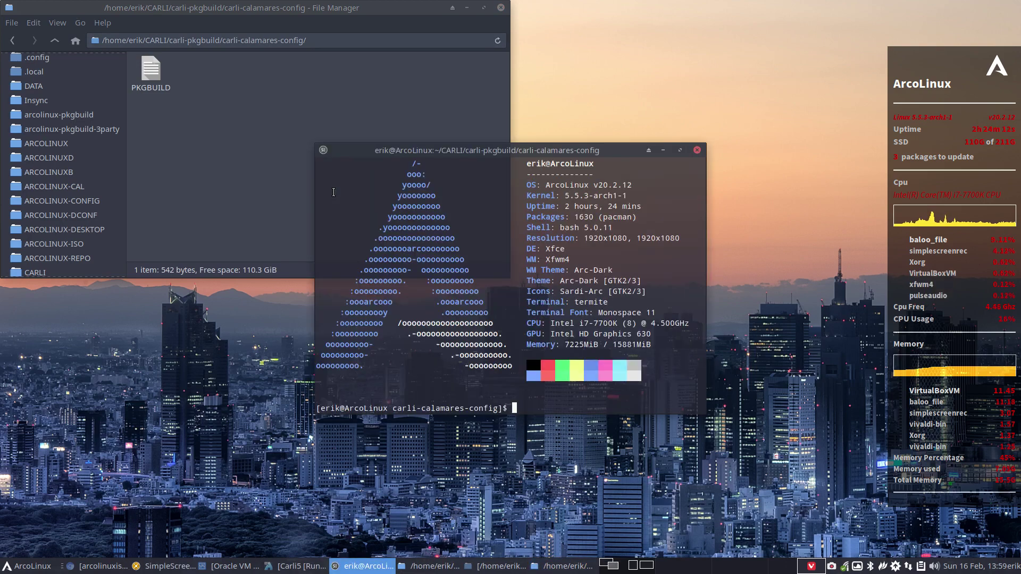
pyautogui.write('makep')
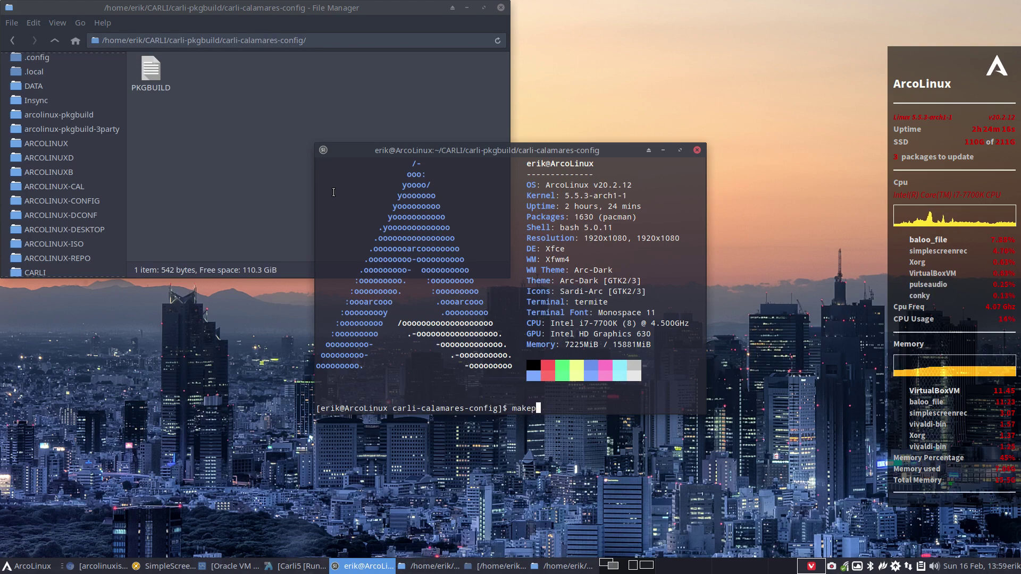
pyautogui.write('kg')
pyautogui.press('Return')
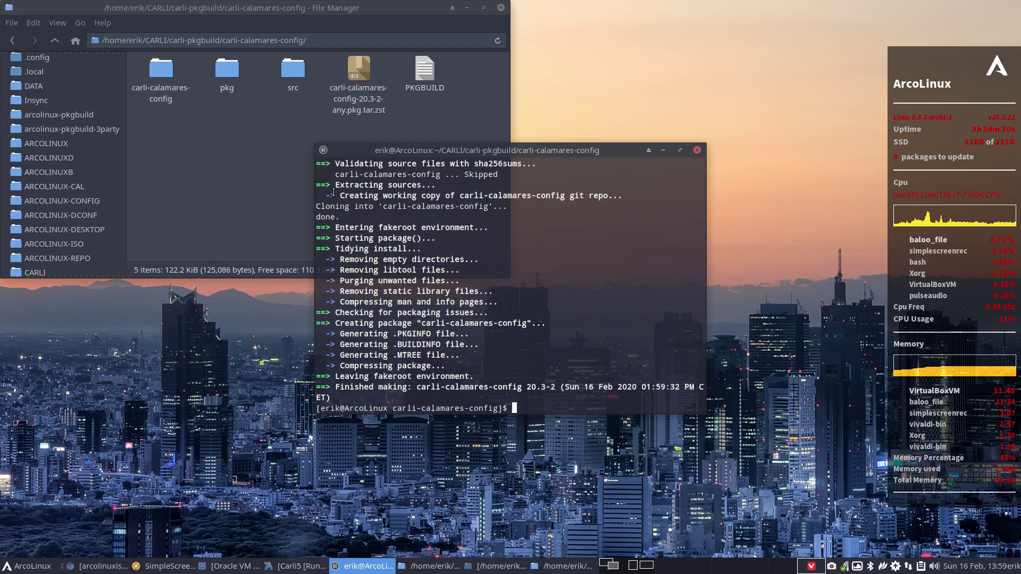
pyautogui.click(697, 150)
# - Delete the three build folders and cut the built package, moving to CARLI/carli_repo/x86_64
pyautogui.moveTo(153, 137); pyautogui.dragTo(309, 62)
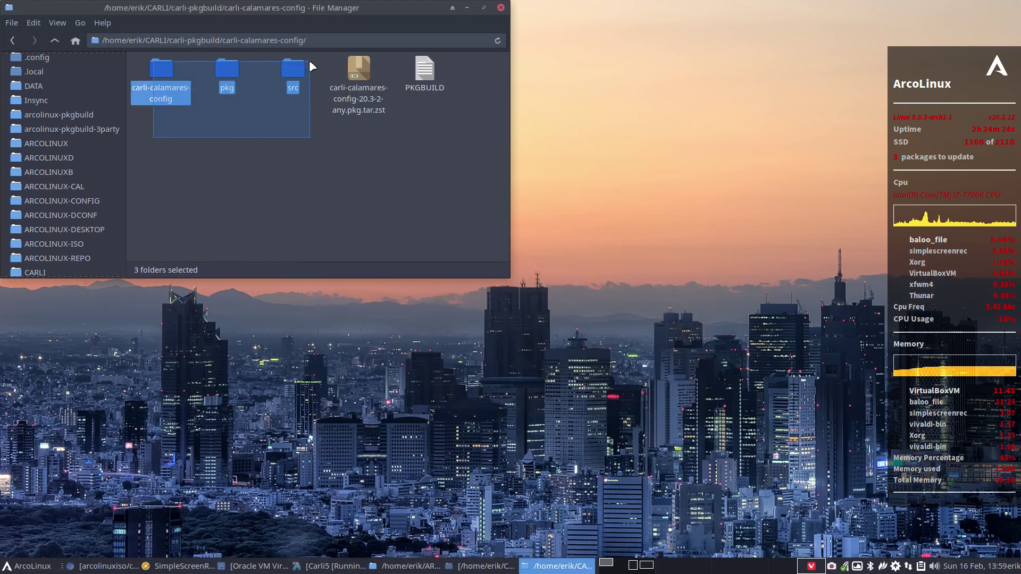
pyautogui.press('Delete')
pyautogui.rightClick(168, 70)
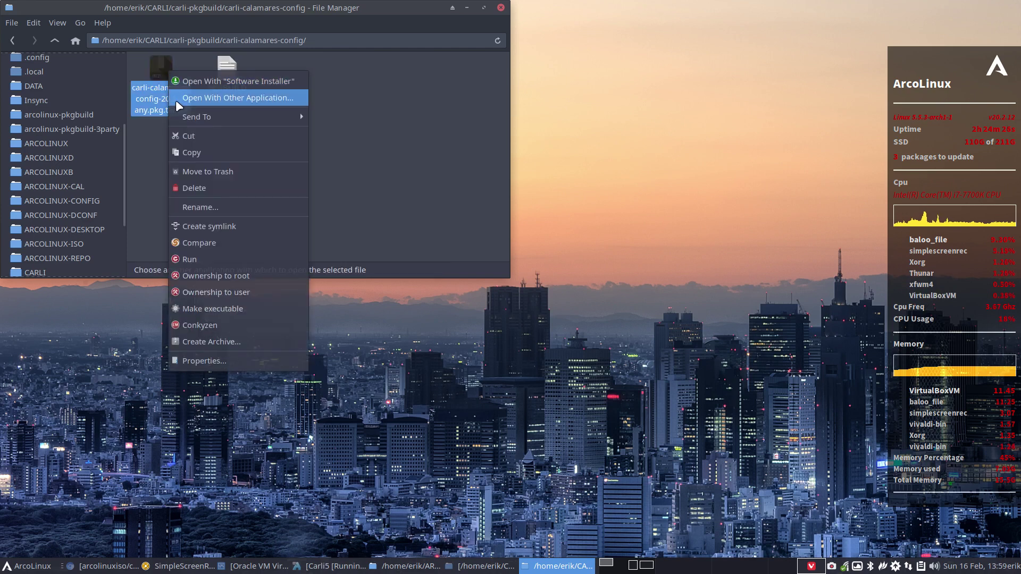
pyautogui.click(219, 136)
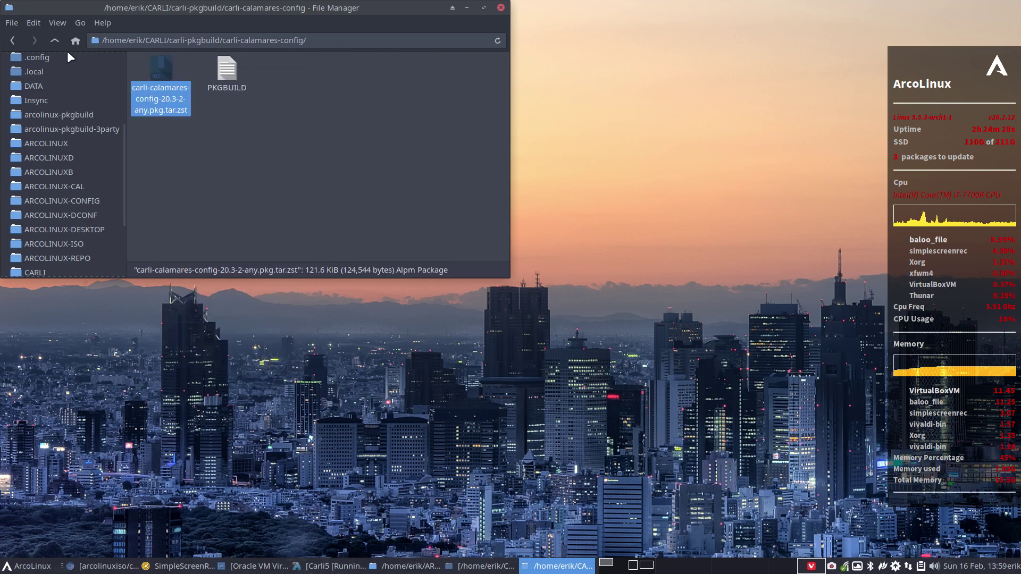
pyautogui.click(54, 42)
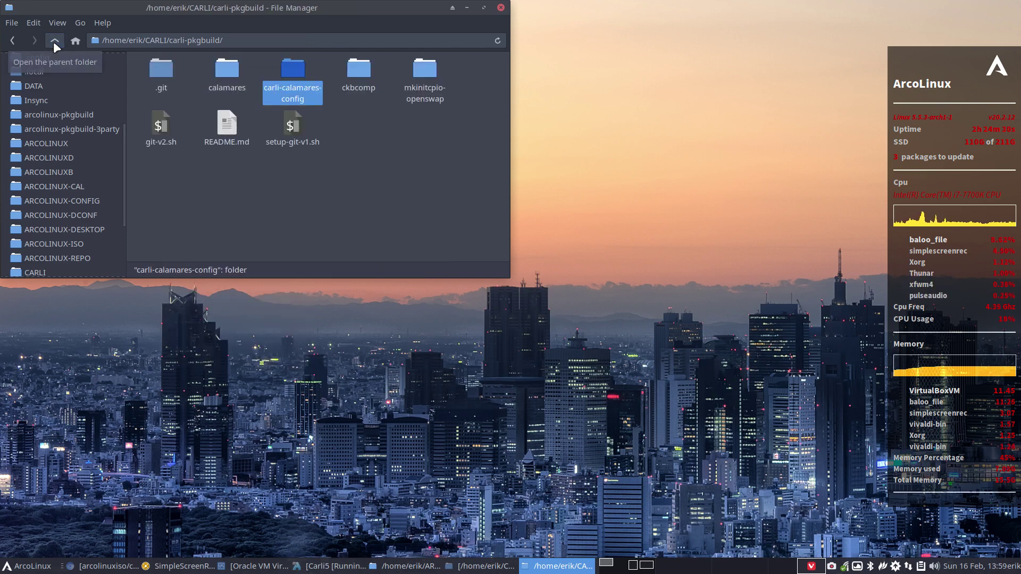
pyautogui.click(55, 42)
pyautogui.click(294, 114)
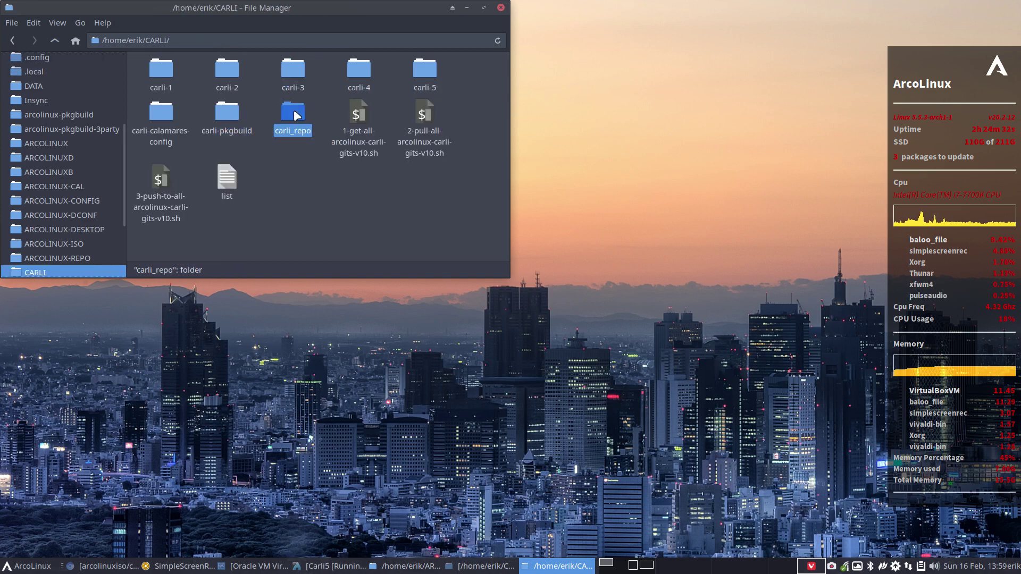
pyautogui.doubleClick(294, 114)
pyautogui.doubleClick(221, 71)
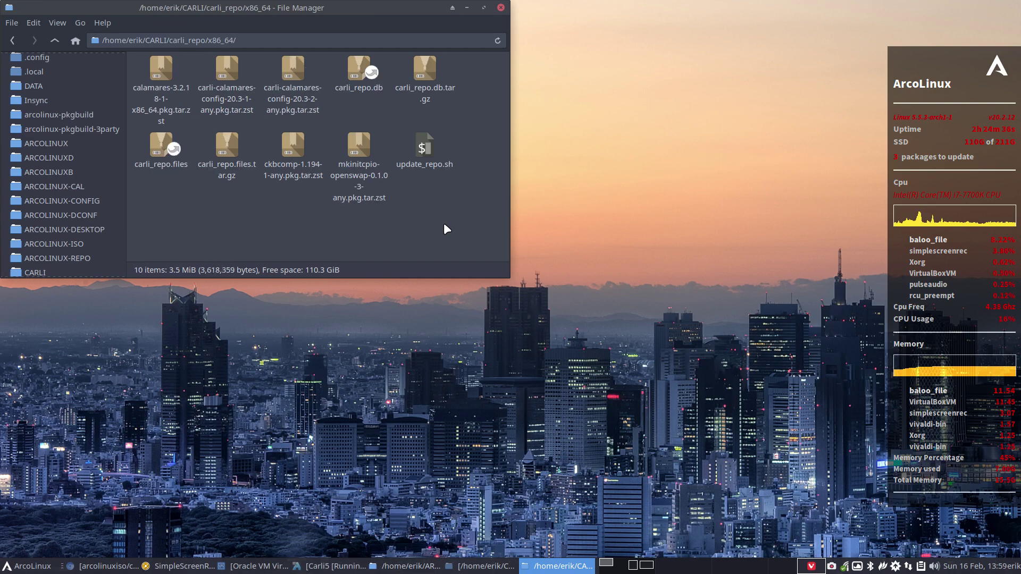
# - Run ./git-v2+.sh in carli_repo and push it with the commit comment 'update'
pyautogui.click(55, 40)
pyautogui.rightClick(305, 183)
pyautogui.click(377, 247)
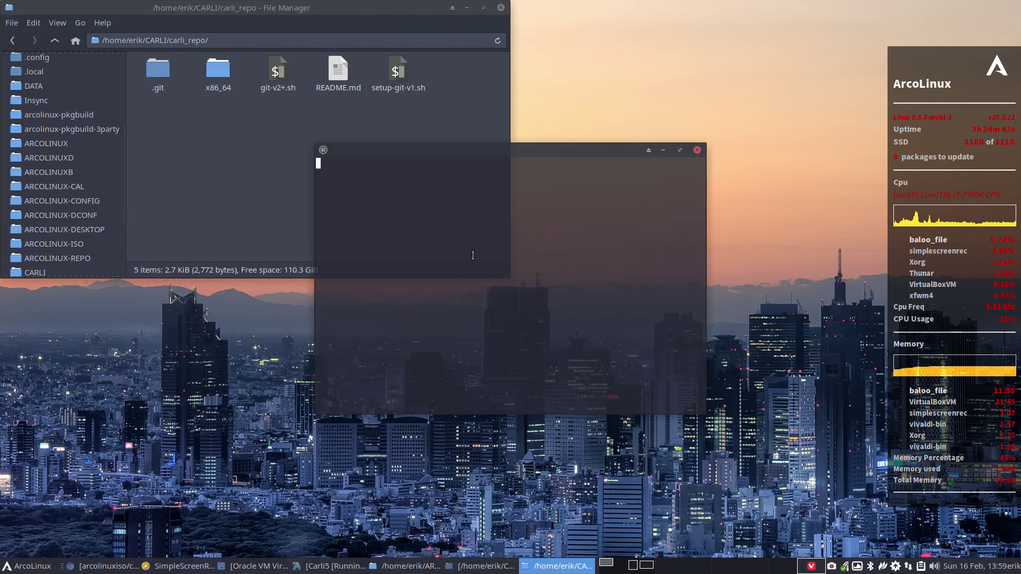
pyautogui.write('./git-v2+.sh')
pyautogui.press('Return')
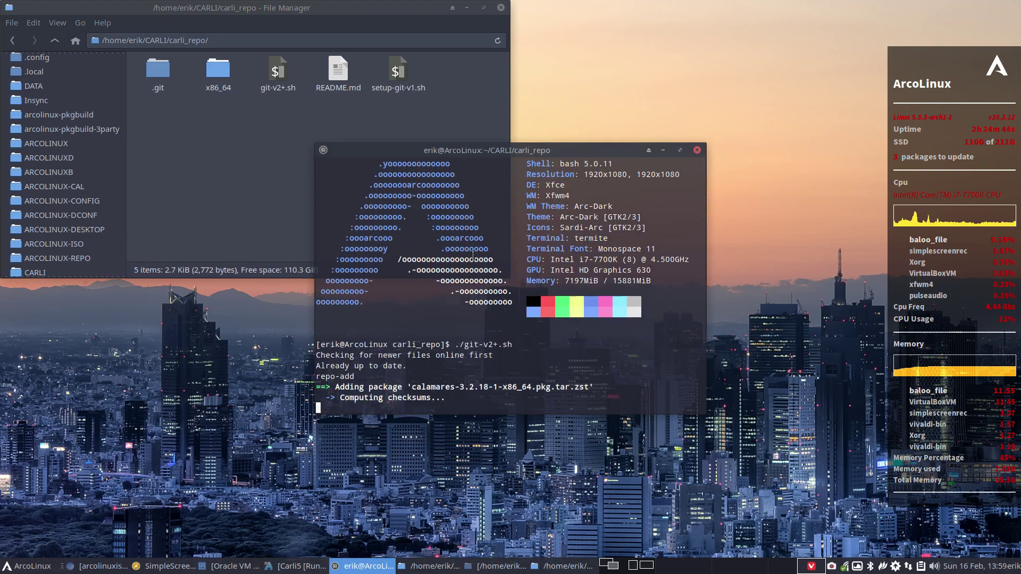
pyautogui.moveTo(576, 155); pyautogui.dragTo(796, 58)
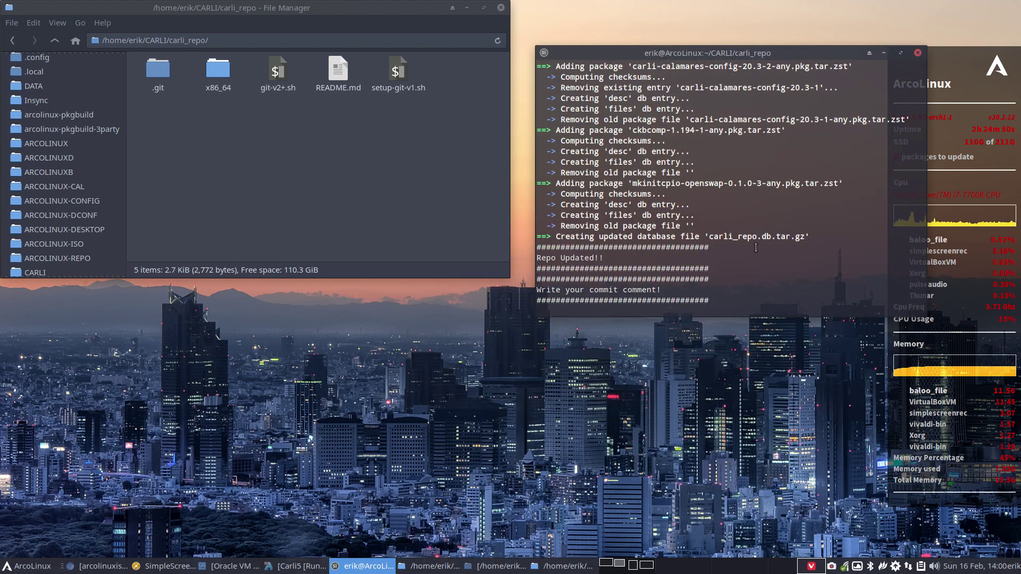
pyautogui.write('update')
pyautogui.press('Return')
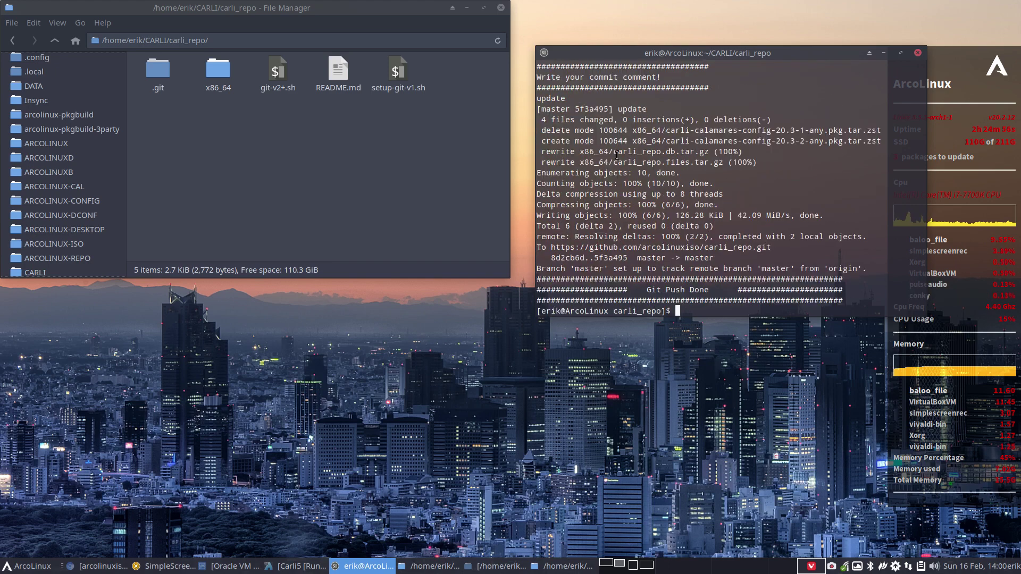
# - Check the removed 20.3-1 and added 20.3-2 package lines, then bring the Carli5 VM forward
pyautogui.moveTo(561, 130); pyautogui.dragTo(810, 130)
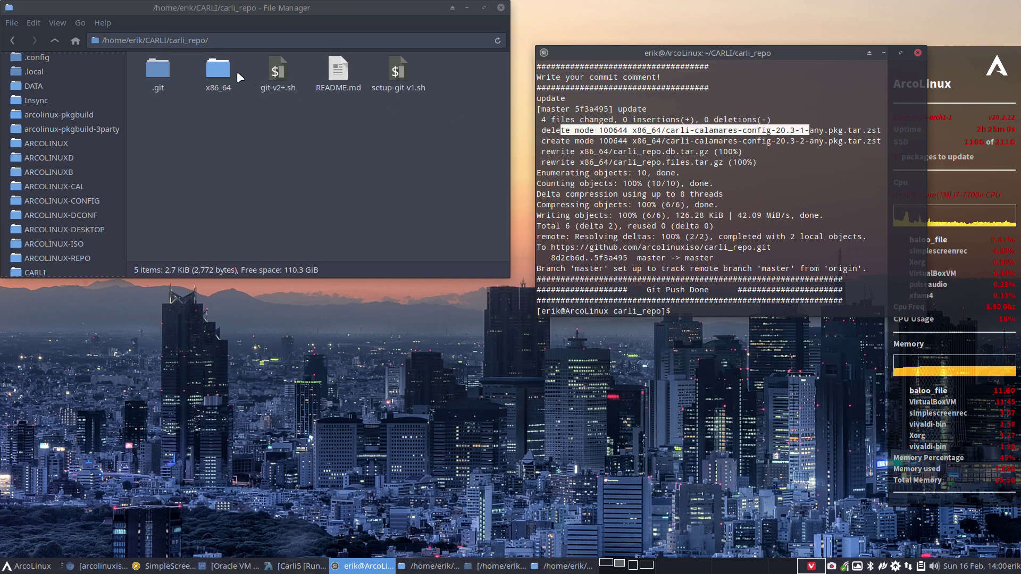
pyautogui.doubleClick(219, 69)
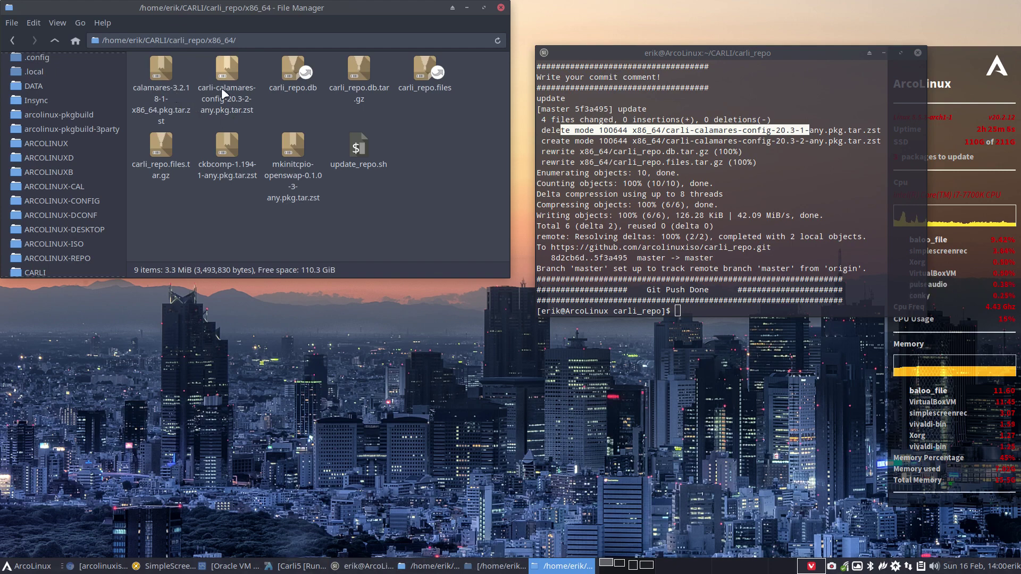
pyautogui.click(357, 152)
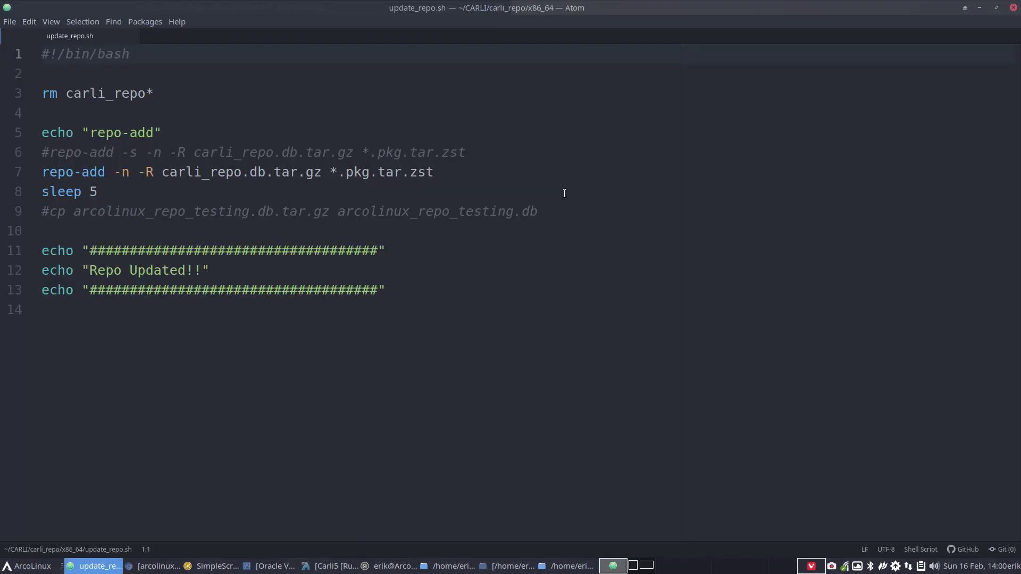
pyautogui.click(151, 171)
pyautogui.click(1014, 9)
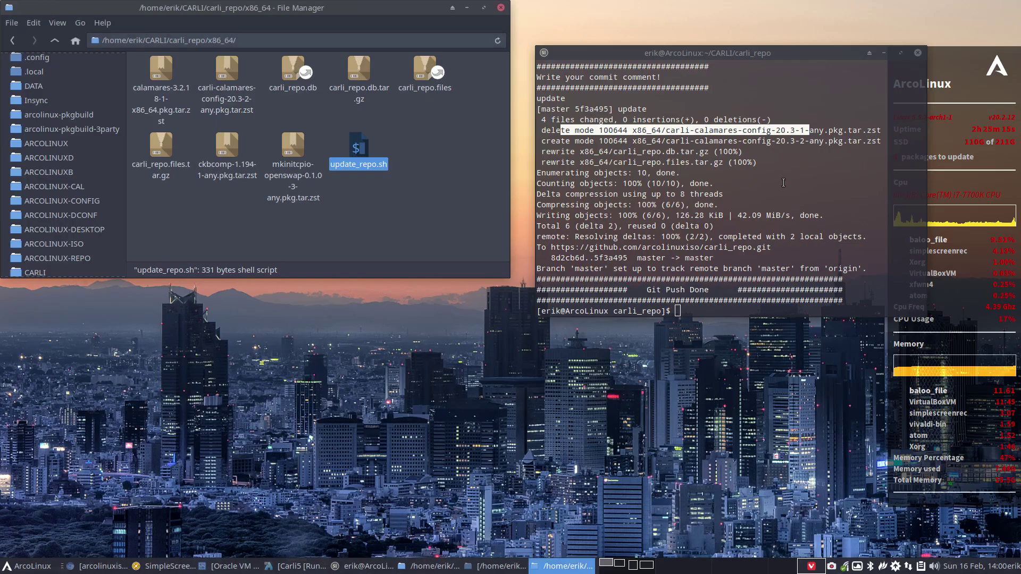
pyautogui.click(587, 141)
pyautogui.moveTo(556, 141); pyautogui.dragTo(838, 140)
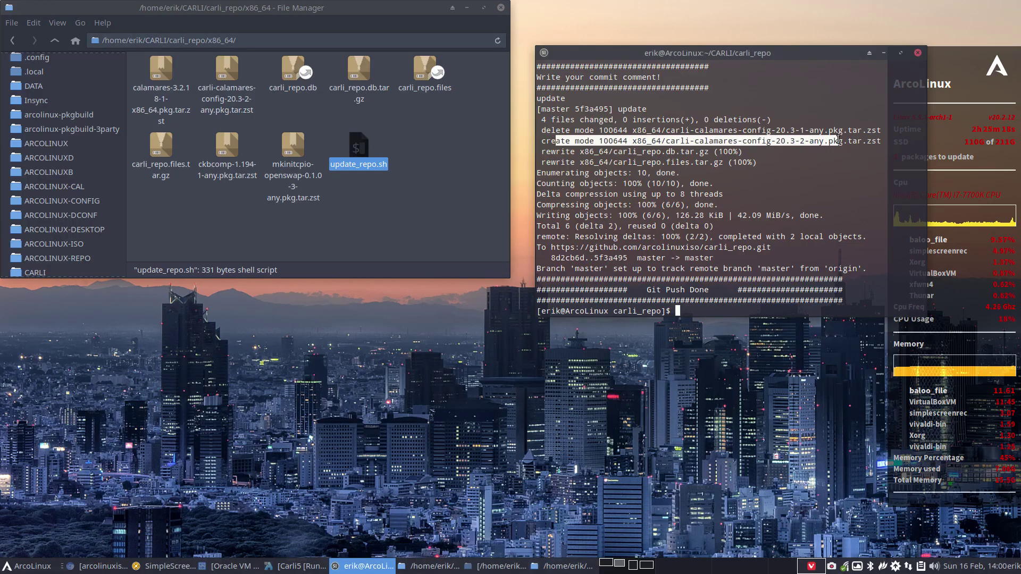
pyautogui.click(297, 567)
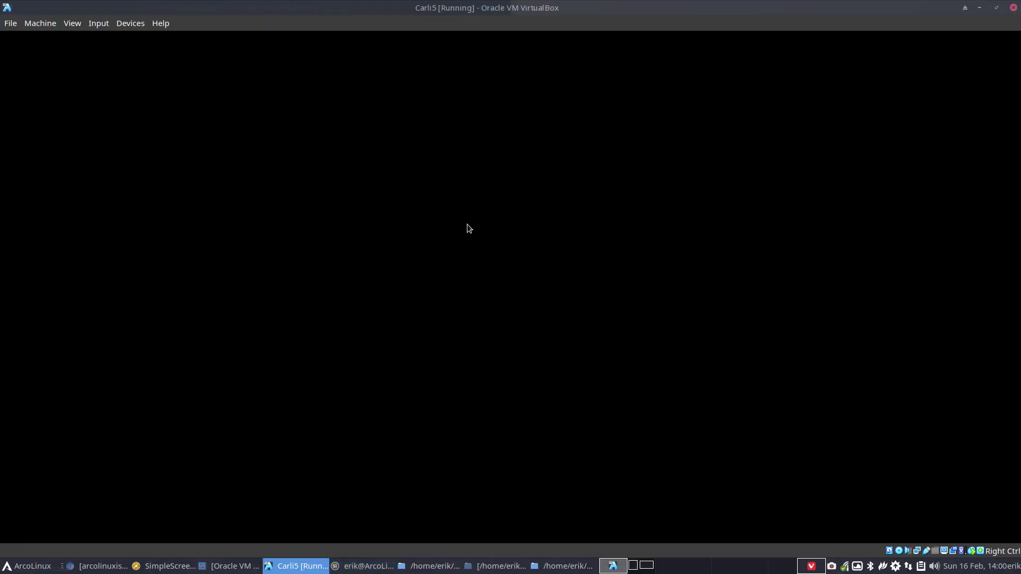
# - Make the VM full screen, launch Konsole, and set the Belgian keyboard layout with setxkbmap be
pyautogui.press('Control_R+f')
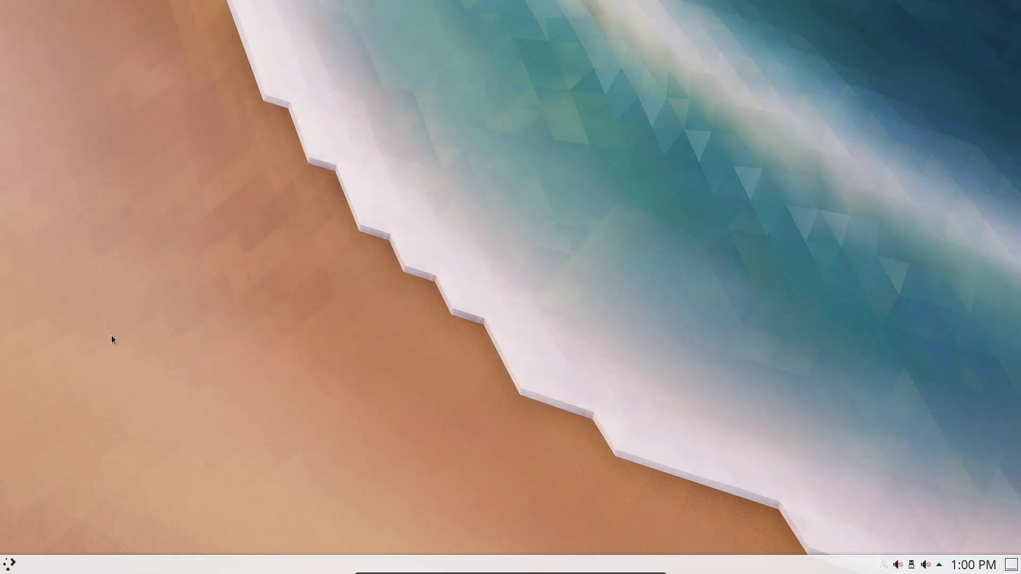
pyautogui.click(10, 564)
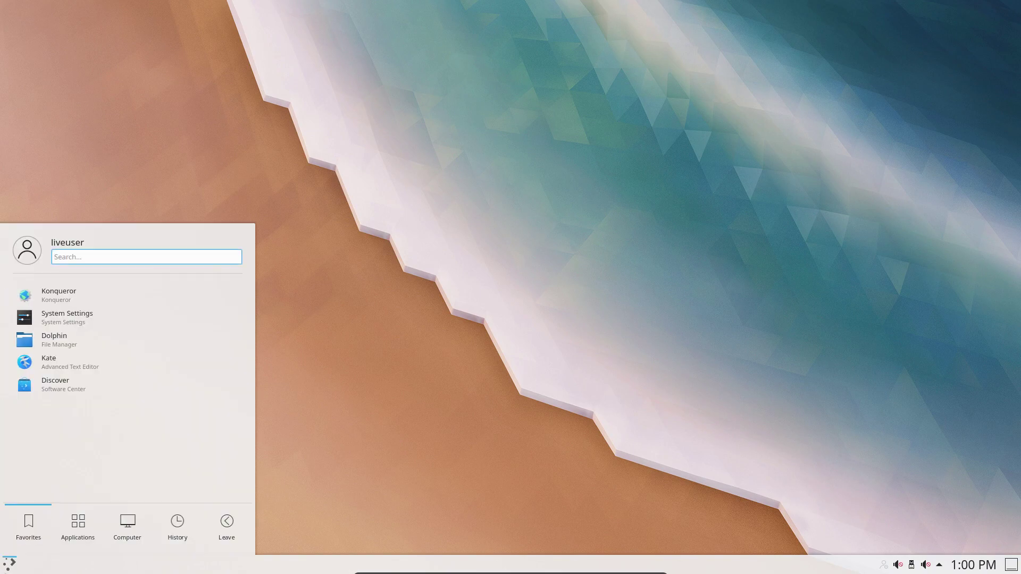
pyautogui.write('kon')
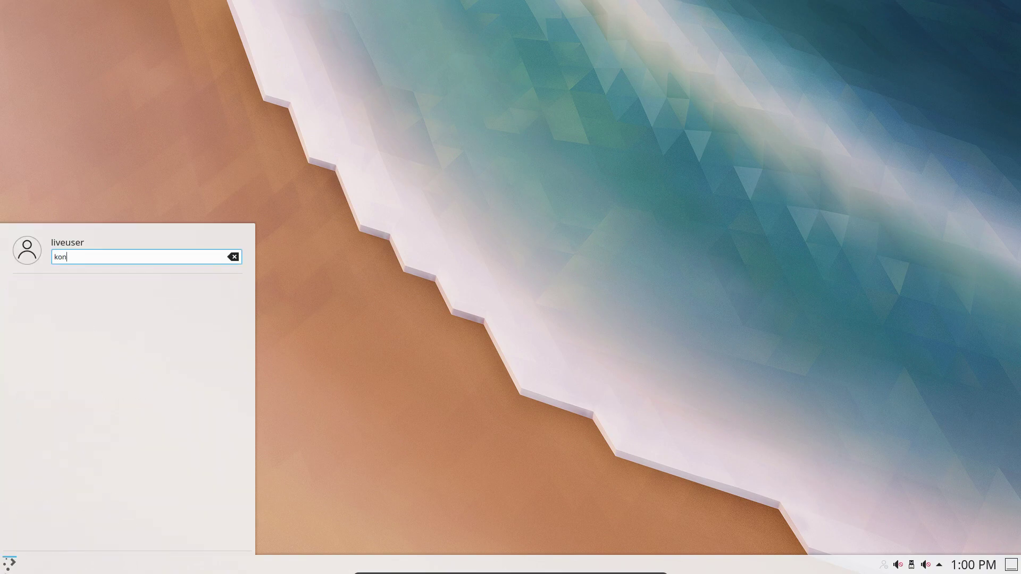
pyautogui.write('s')
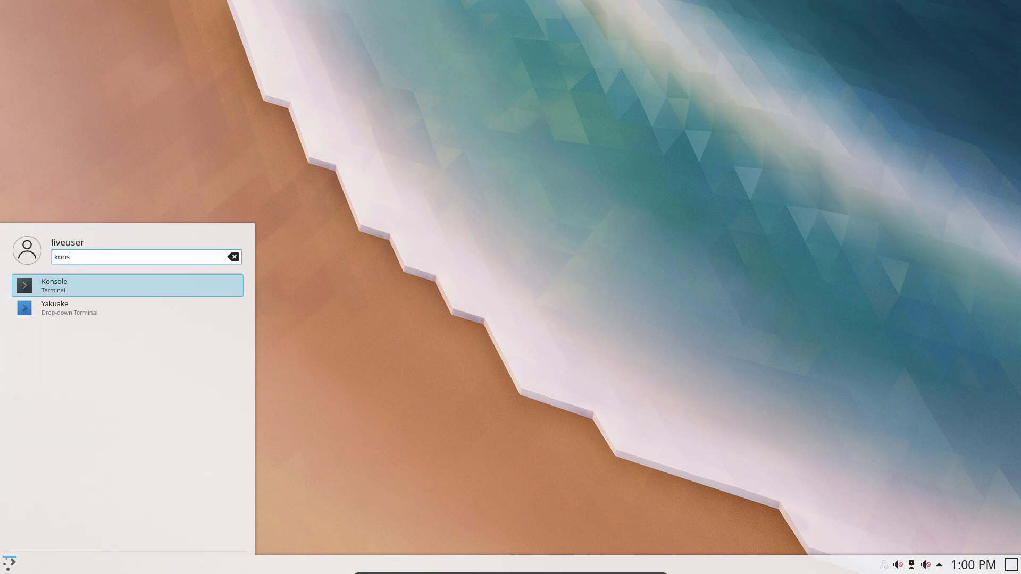
pyautogui.press('Return')
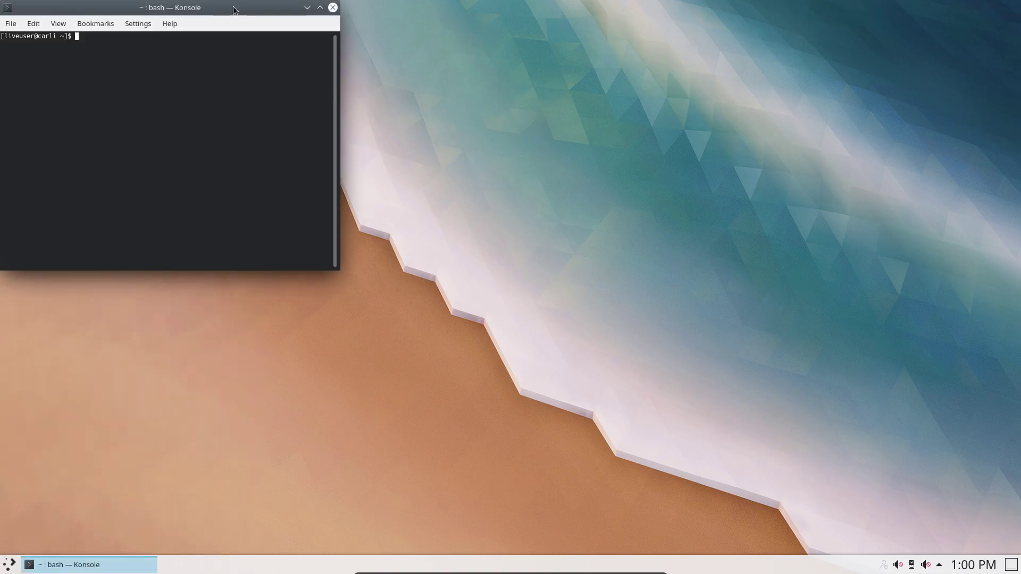
pyautogui.moveTo(234, 7); pyautogui.dragTo(604, 82)
pyautogui.write('uname')
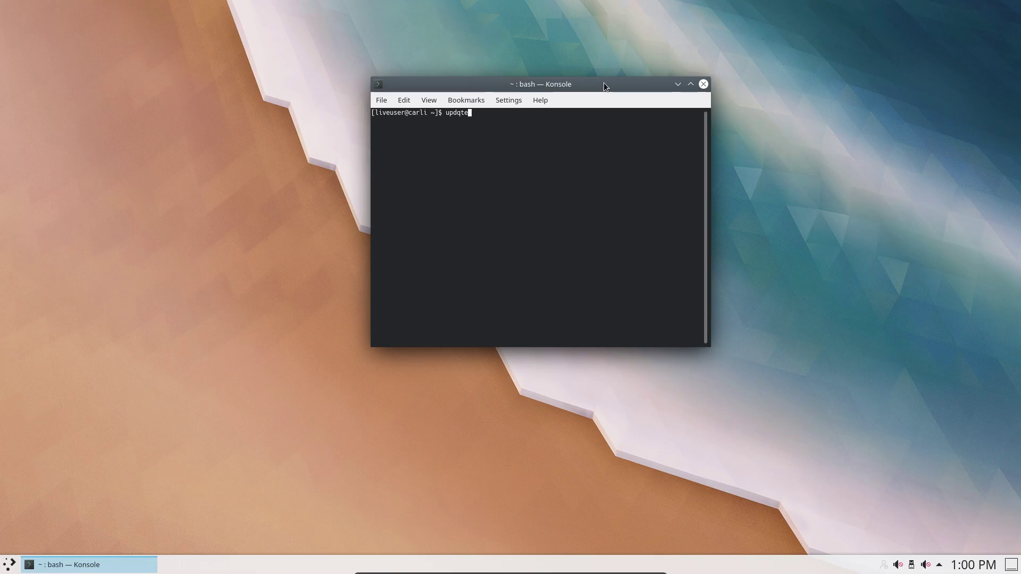
pyautogui.press('BackSpace')
pyautogui.press('BackSpace')
pyautogui.press('BackSpace')
pyautogui.press('BackSpace')
pyautogui.press('BackSpace')
pyautogui.write('setxkbmap be')
pyautogui.press('Return')
# - Run sudo pacman -Syyu, confirm with y to install carli-calamares-config 20.3-2, then close Konsole
pyautogui.write('updat')
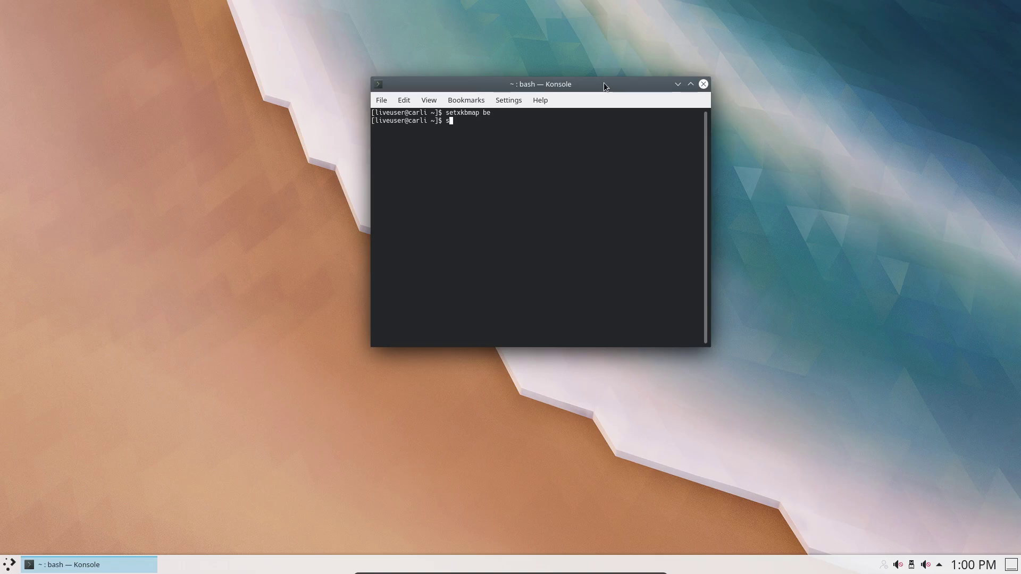
pyautogui.write('e')
pyautogui.press('Return')
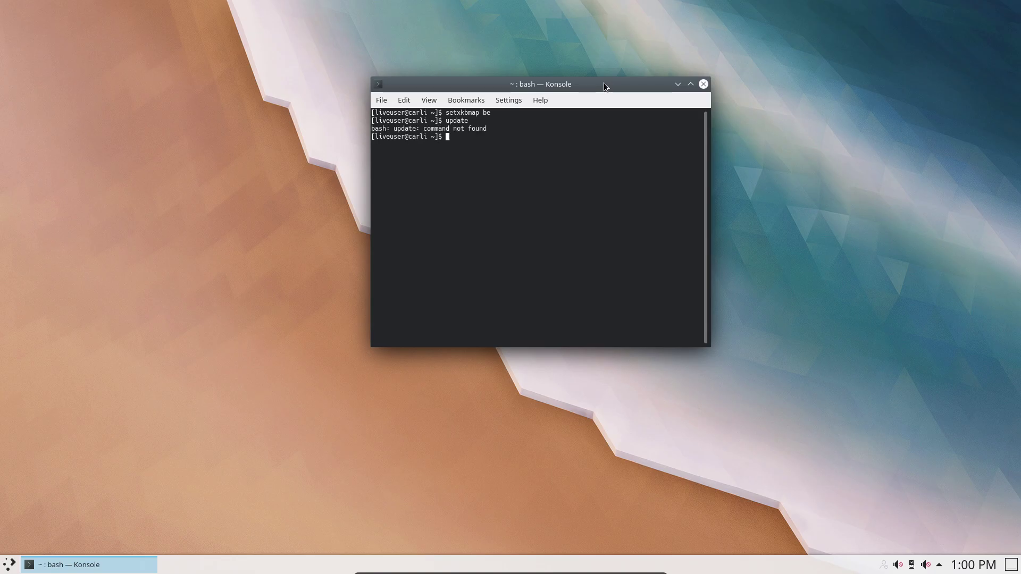
pyautogui.write('sudo pacman -Syya')
pyautogui.press('Return')
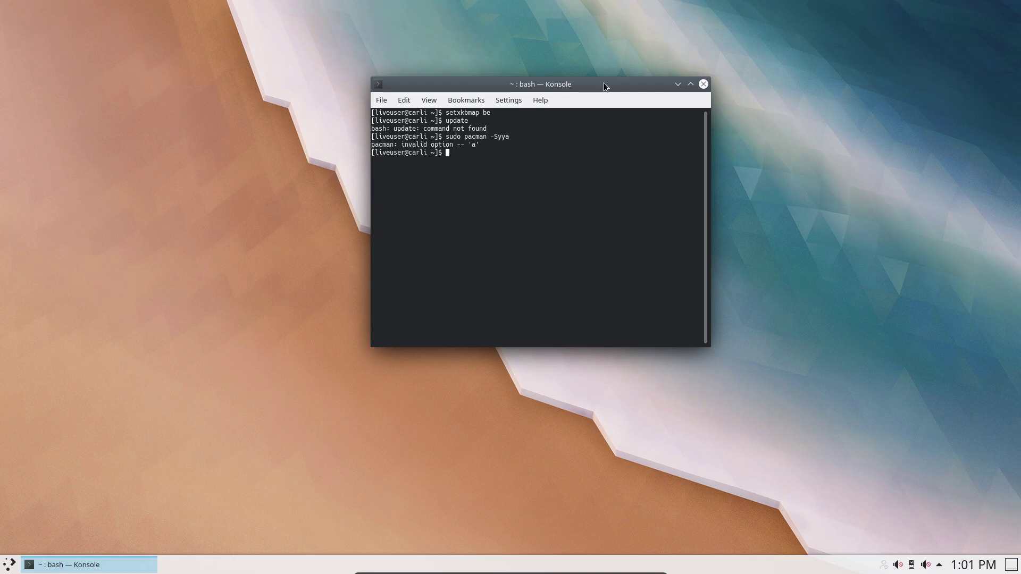
pyautogui.press('Up')
pyautogui.press('BackSpace')
pyautogui.write('udo pacman -Syyu')
pyautogui.press('Return')
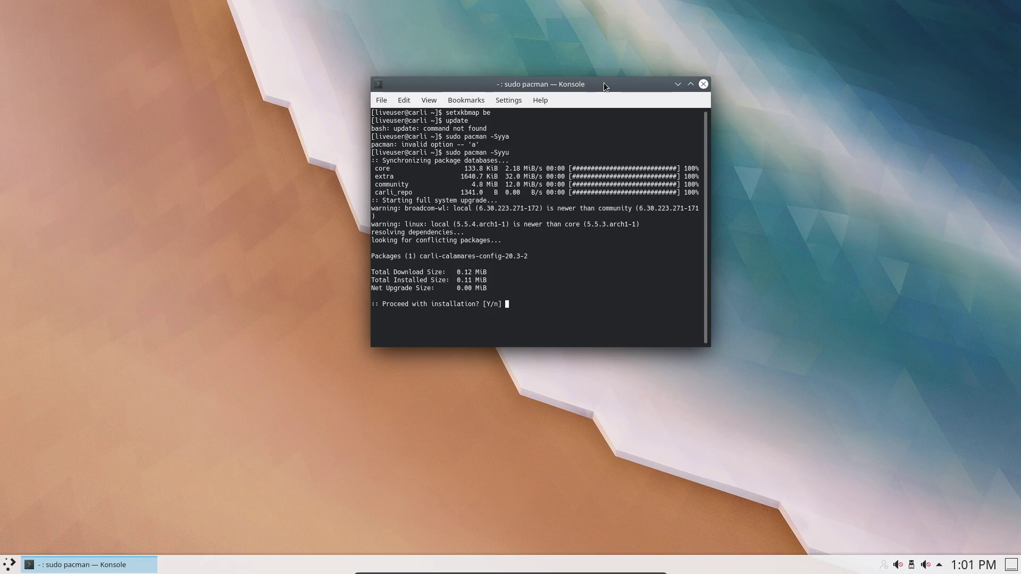
pyautogui.write('y')
pyautogui.press('Return')
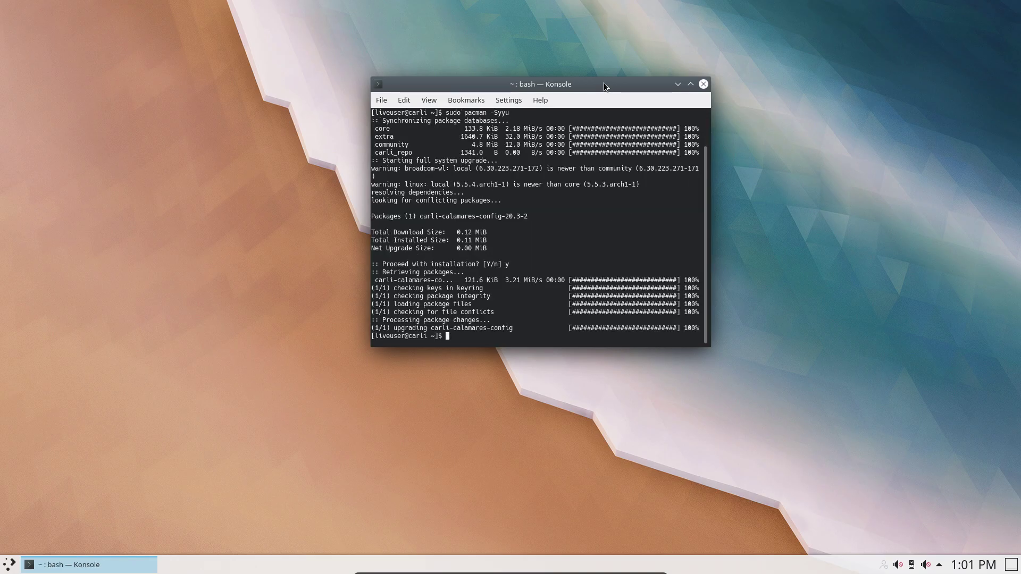
pyautogui.click(703, 84)
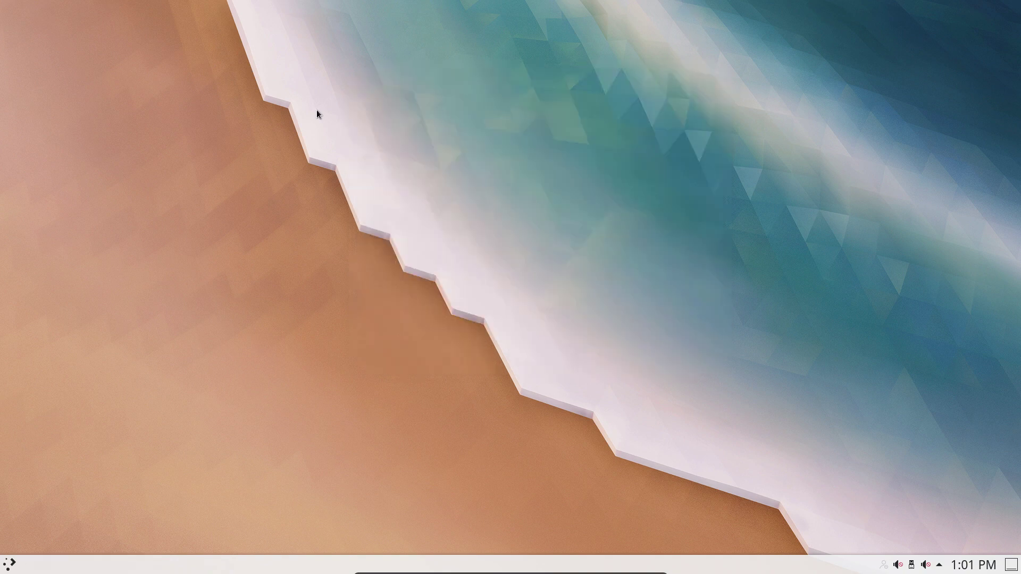
# - Launch Dolphin, browse to /etc/calamares, and open settings.conf in Kate
pyautogui.click(10, 567)
pyautogui.click(68, 346)
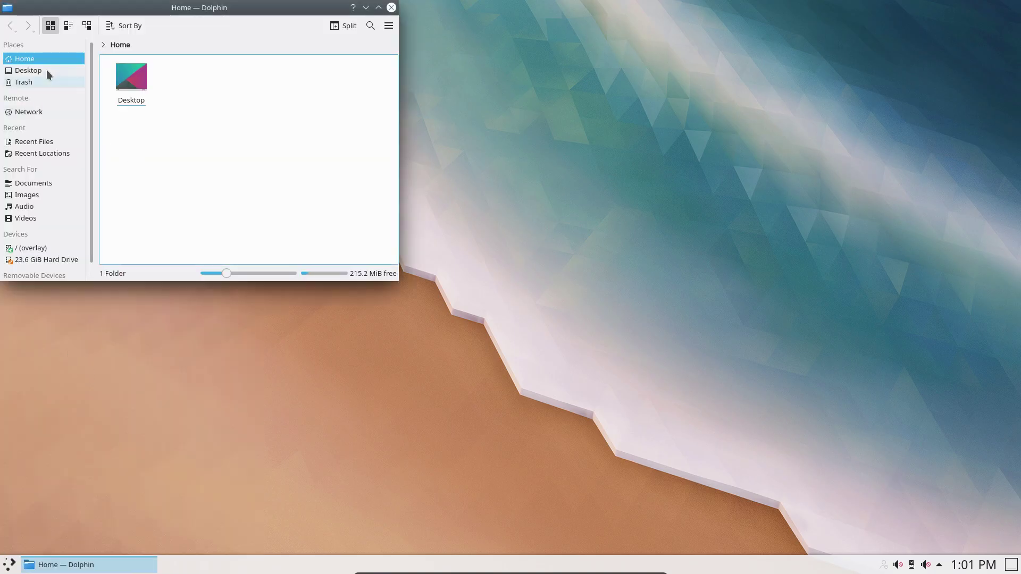
pyautogui.click(43, 246)
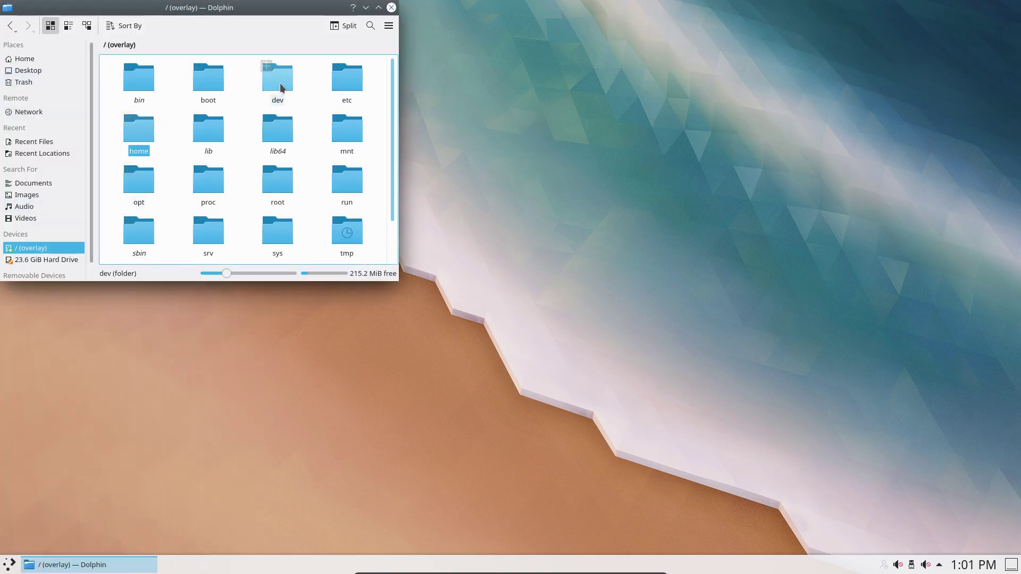
pyautogui.click(343, 84)
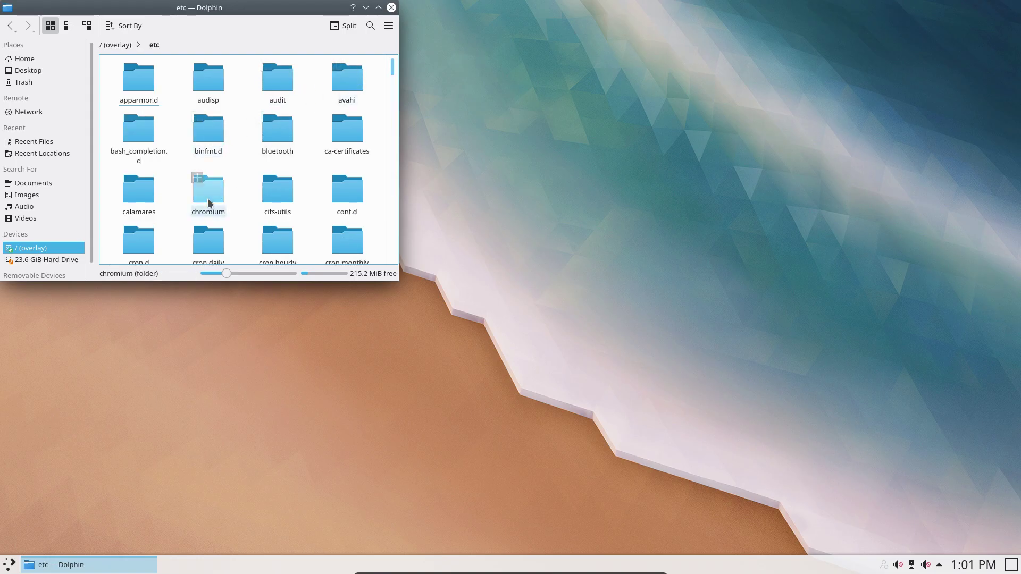
pyautogui.click(144, 194)
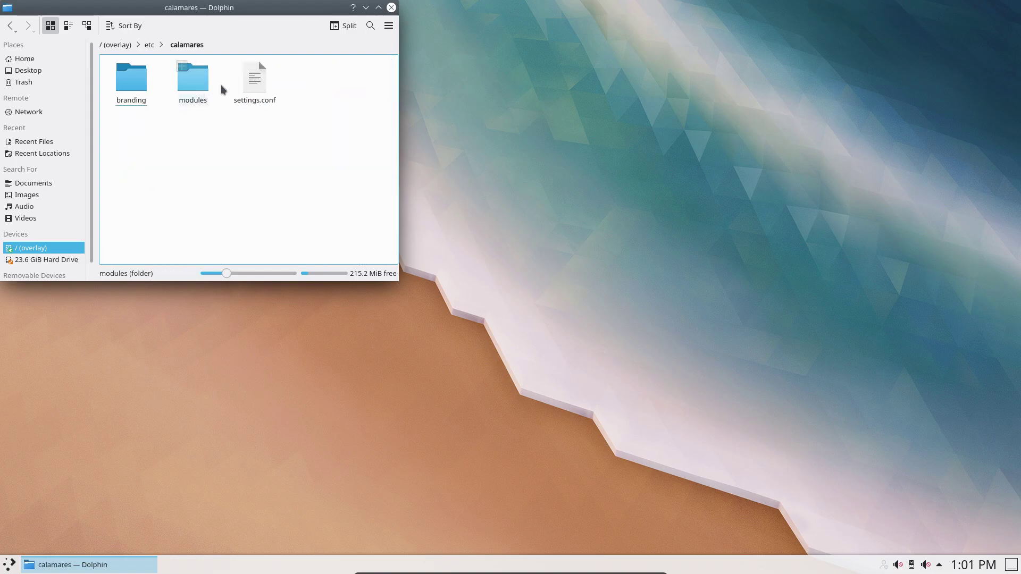
pyautogui.click(255, 86)
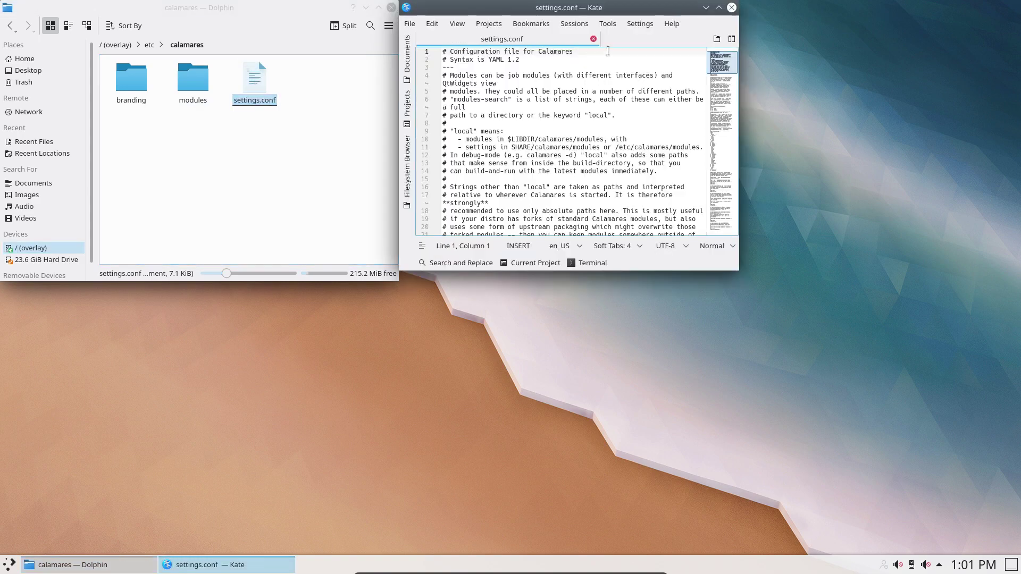
# - Maximize Kate, apply Perl highlighting, select the commented-out initramfs line, then close Kate
pyautogui.doubleClick(657, 12)
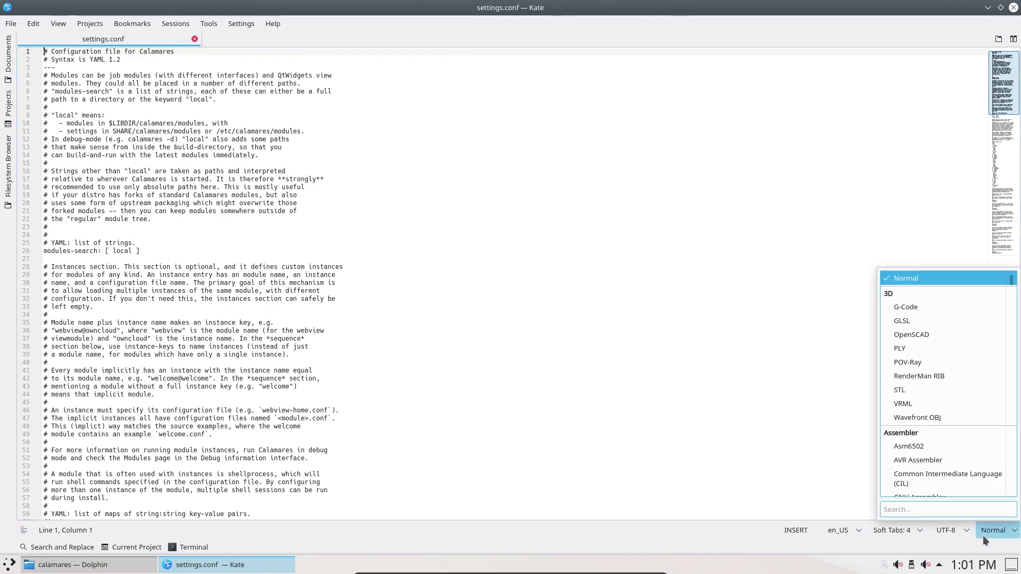
pyautogui.write('perl')
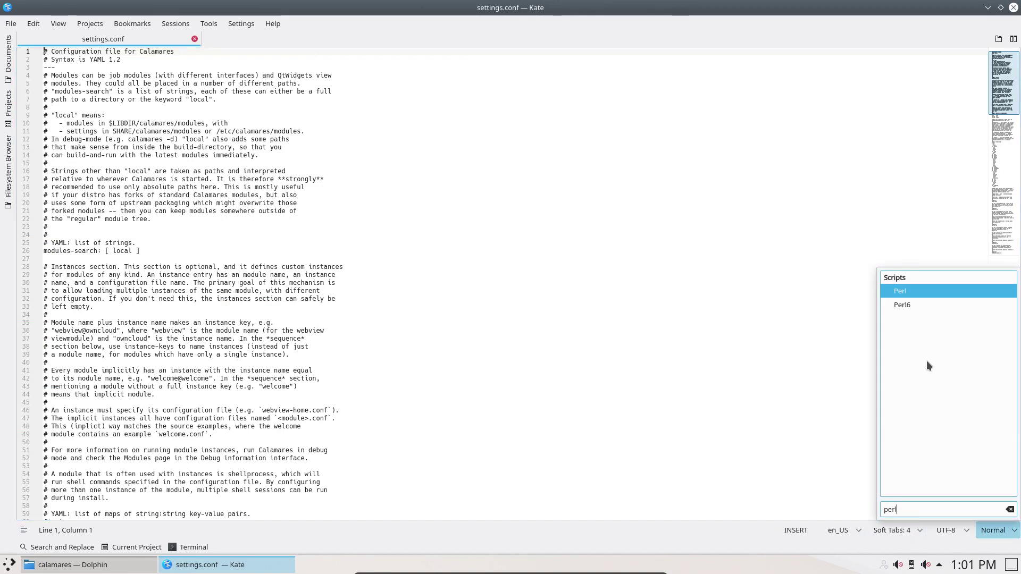
pyautogui.click(906, 291)
pyautogui.scroll(-20, 273, 340)
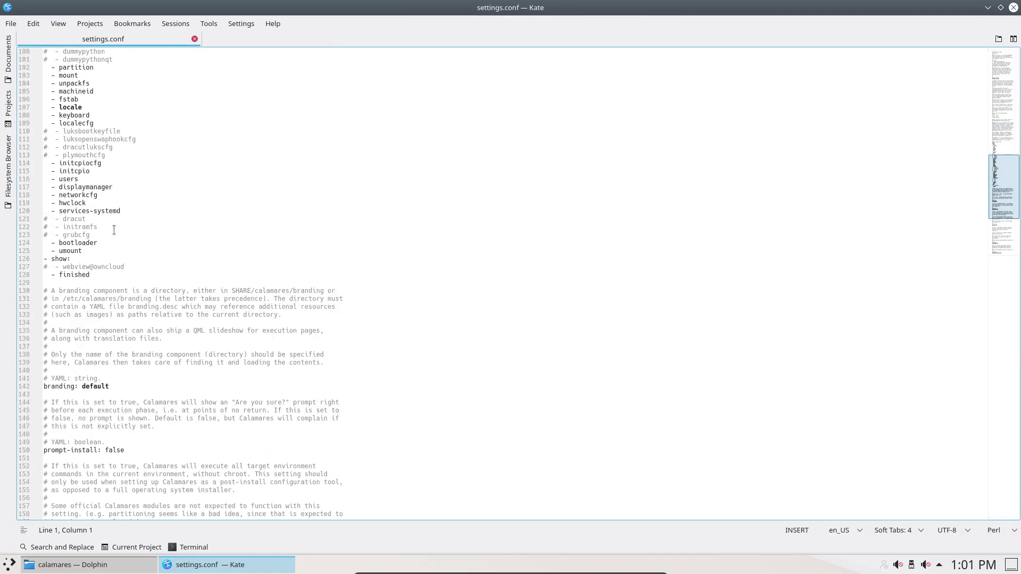
pyautogui.moveTo(107, 221); pyautogui.dragTo(45, 228)
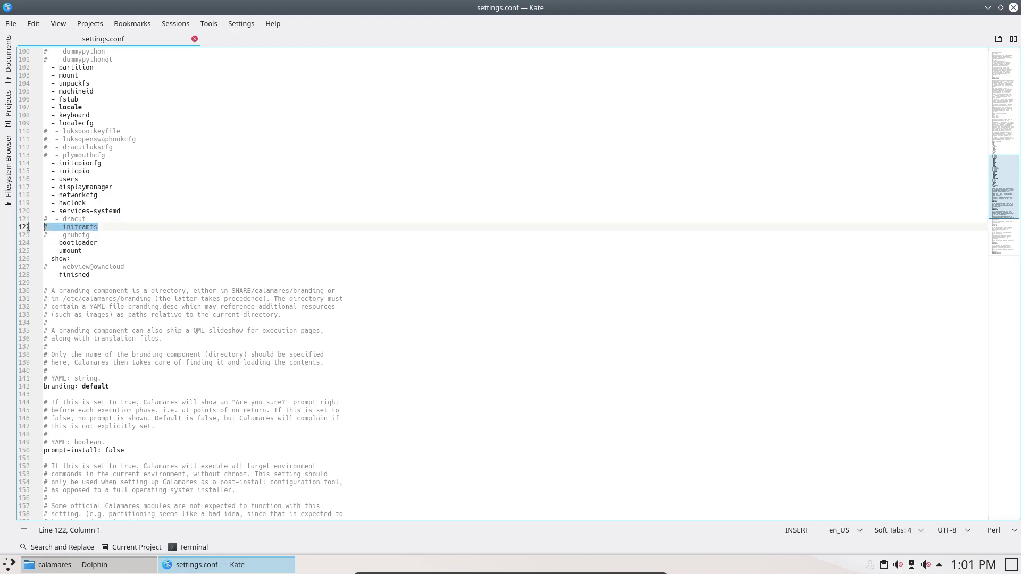
pyautogui.click(1014, 7)
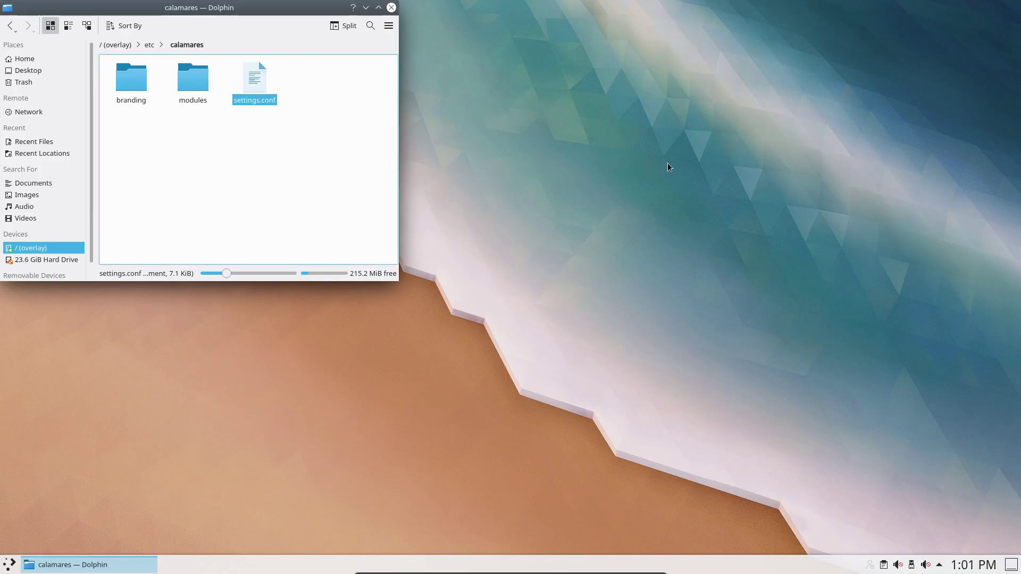
# - Close Dolphin, open and resize Konsole, and run pkexec calamares -d
pyautogui.click(391, 9)
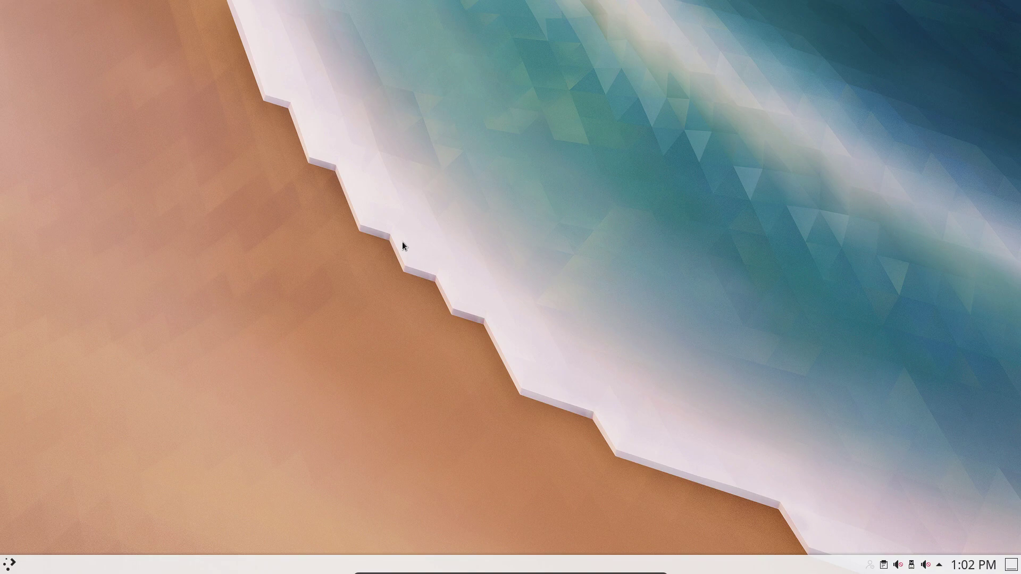
pyautogui.click(10, 566)
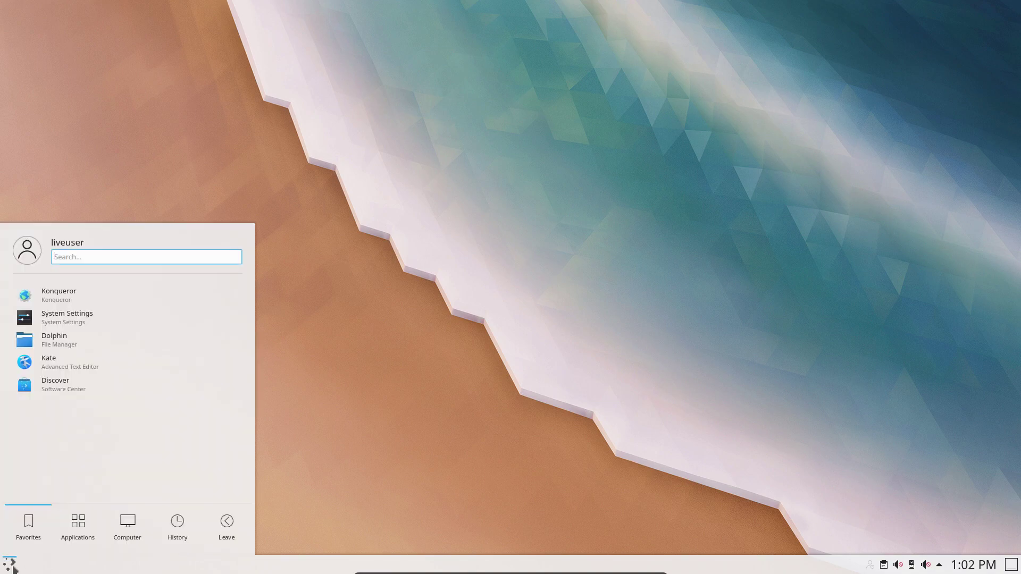
pyautogui.write('kons')
pyautogui.press('Return')
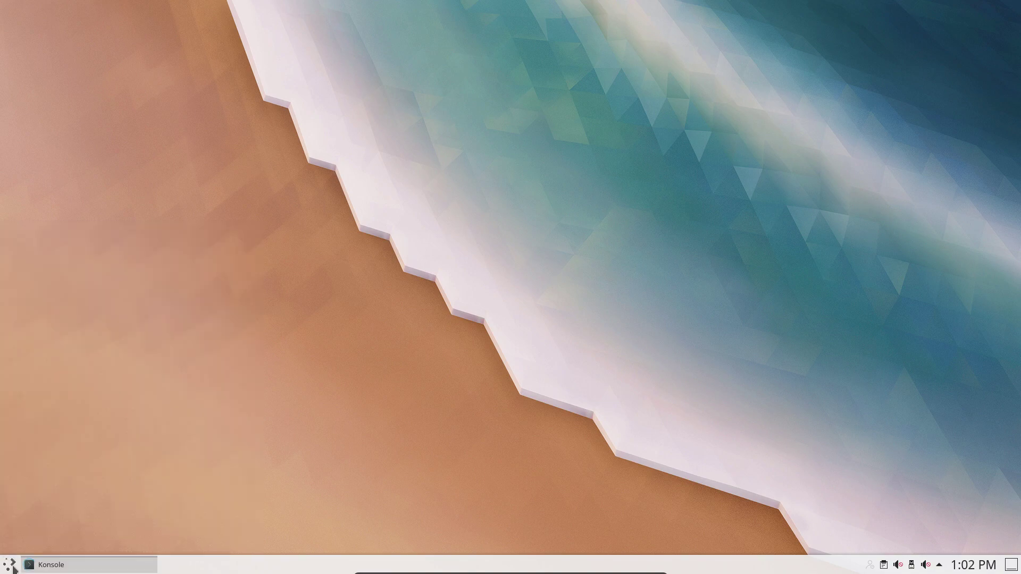
pyautogui.doubleClick(208, 8)
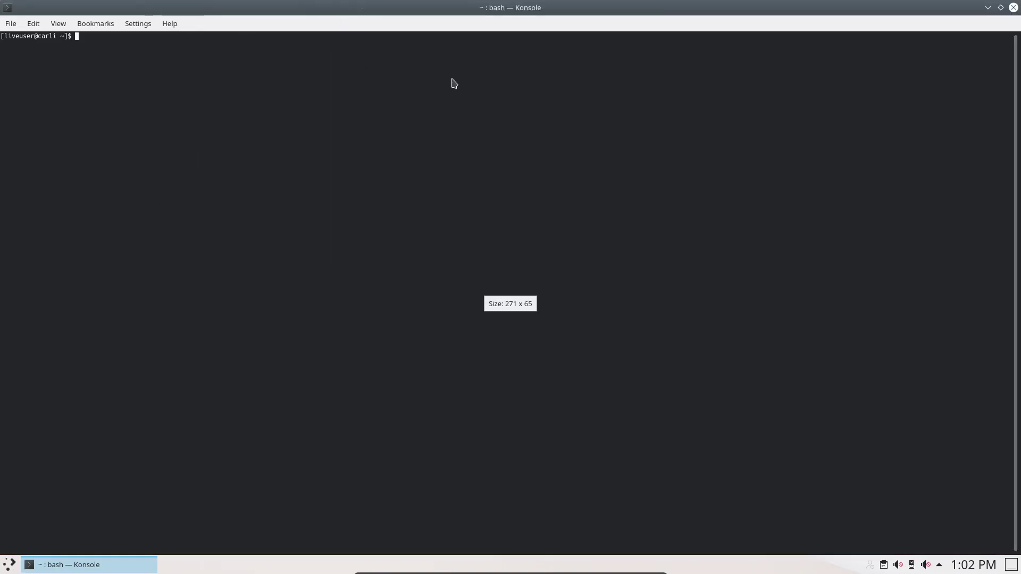
pyautogui.doubleClick(246, 8)
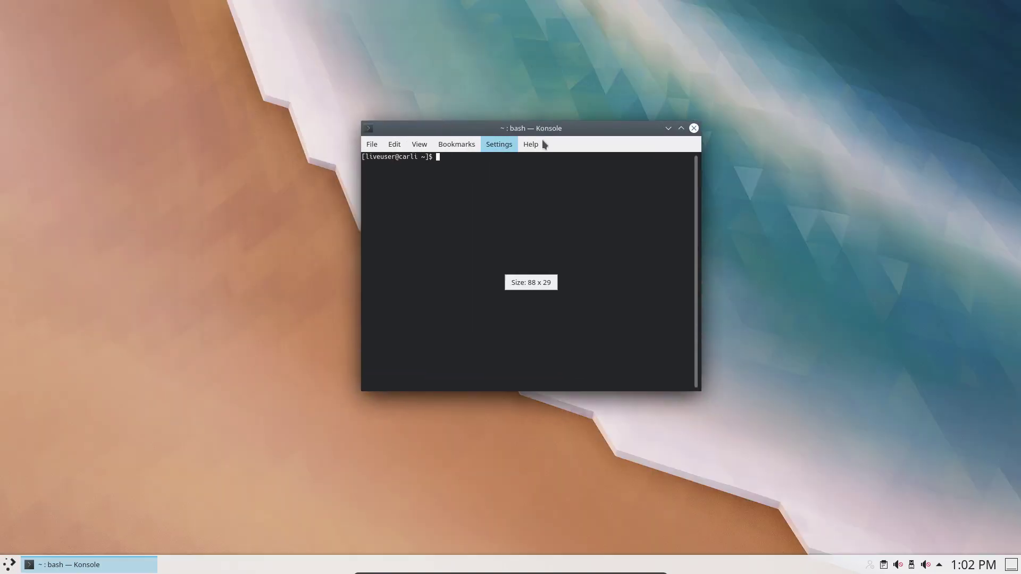
pyautogui.moveTo(704, 122); pyautogui.dragTo(944, 83)
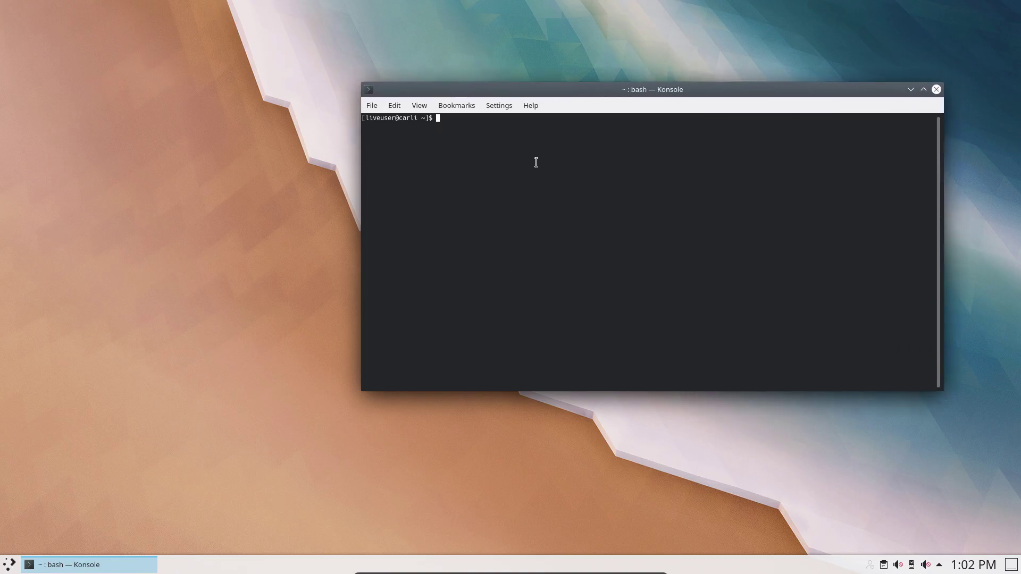
pyautogui.write('pkexec calamares -d')
pyautogui.press('Return')
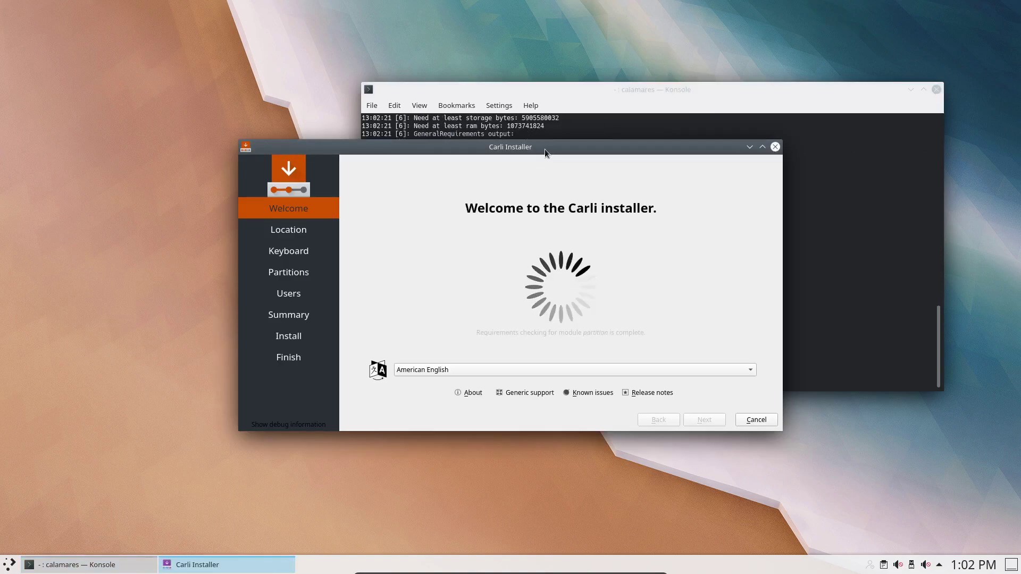
# - Move the Carli installer down to reveal the debug output, then bring it back to the front
pyautogui.moveTo(545, 150); pyautogui.dragTo(600, 139)
pyautogui.click(7, 568)
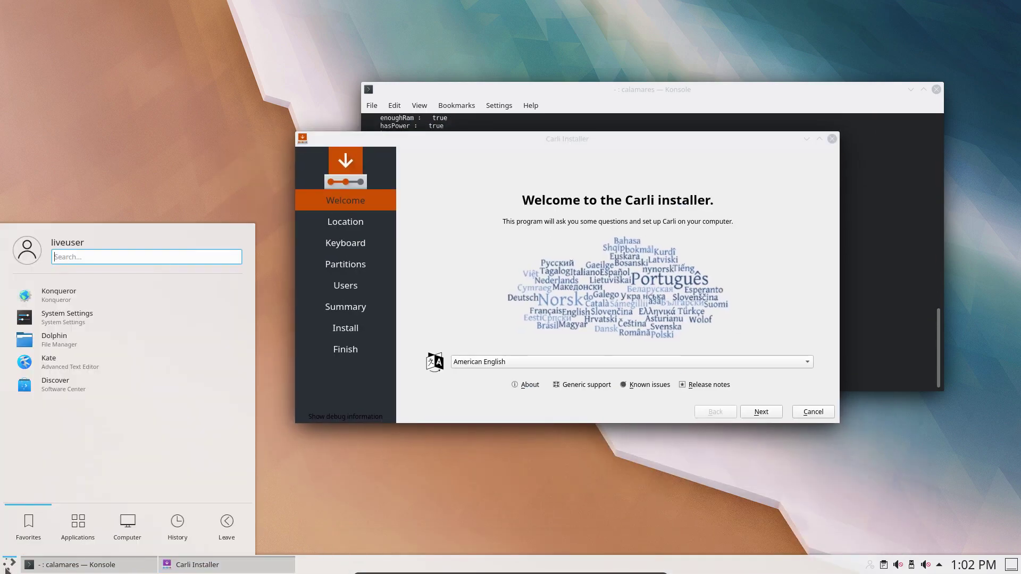
pyautogui.write('ins')
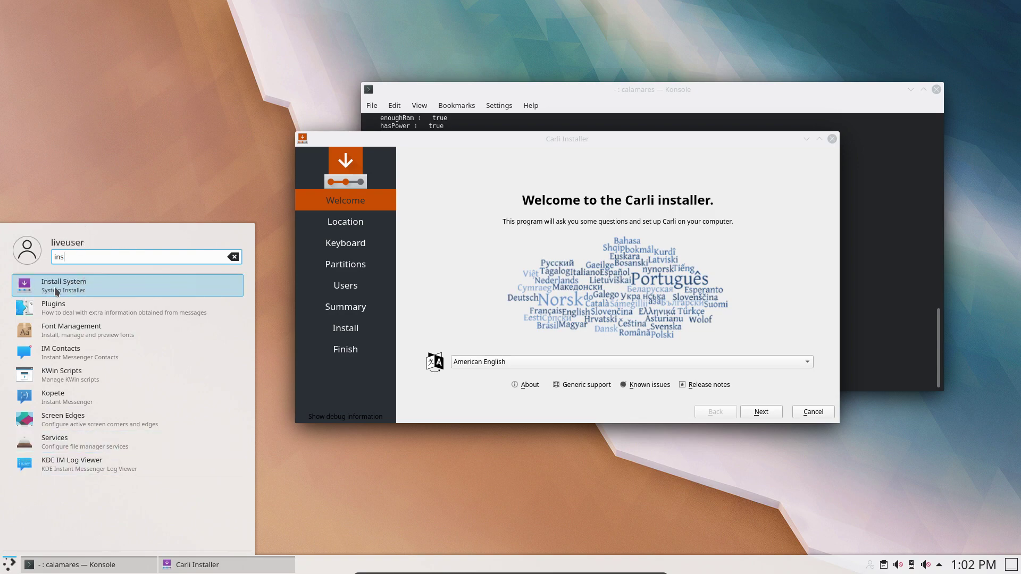
pyautogui.click(470, 404)
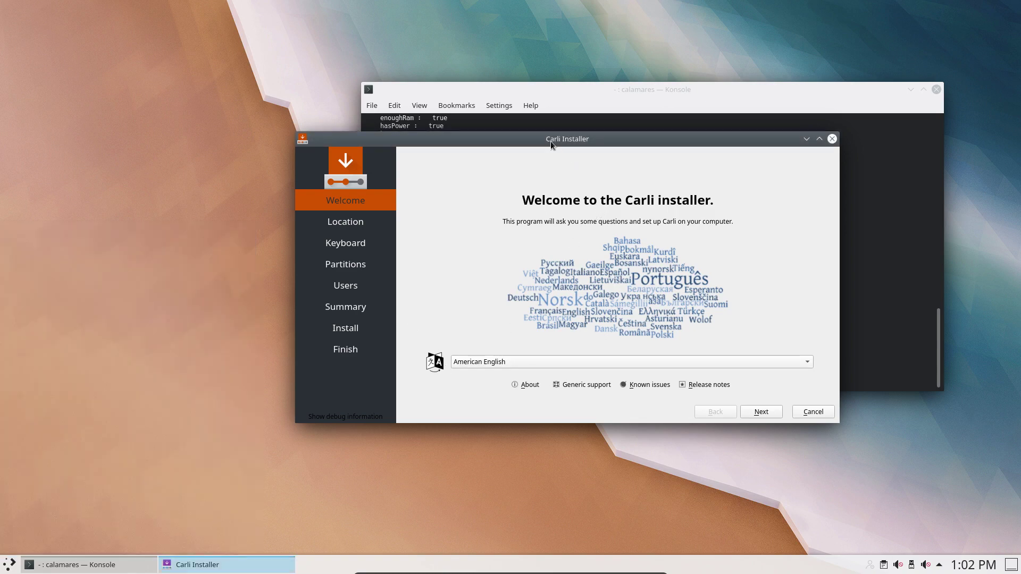
# - Shift the installer to the right and open Dolphin from the desktop menu
pyautogui.moveTo(621, 138); pyautogui.dragTo(840, 128)
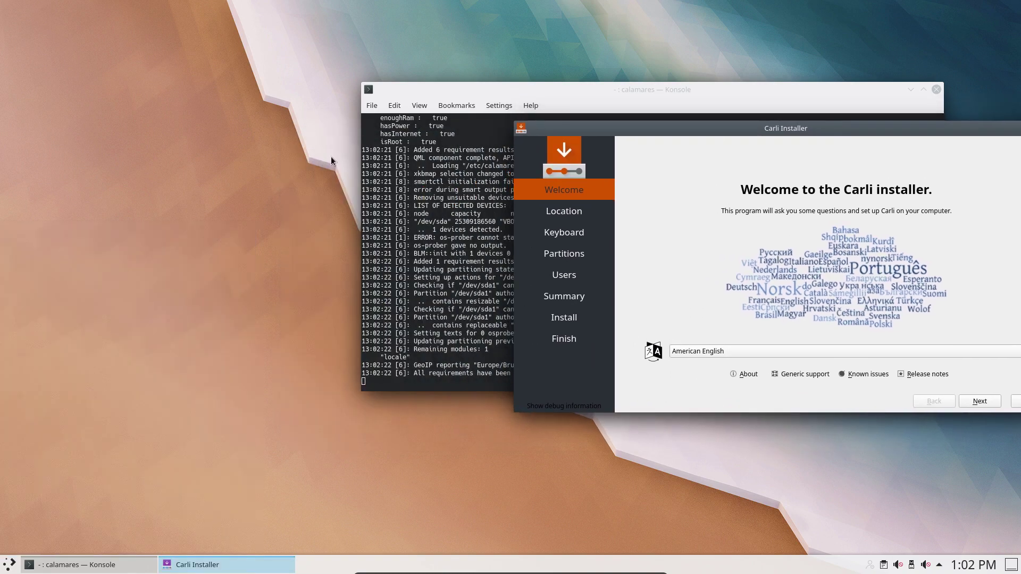
pyautogui.rightClick(202, 134)
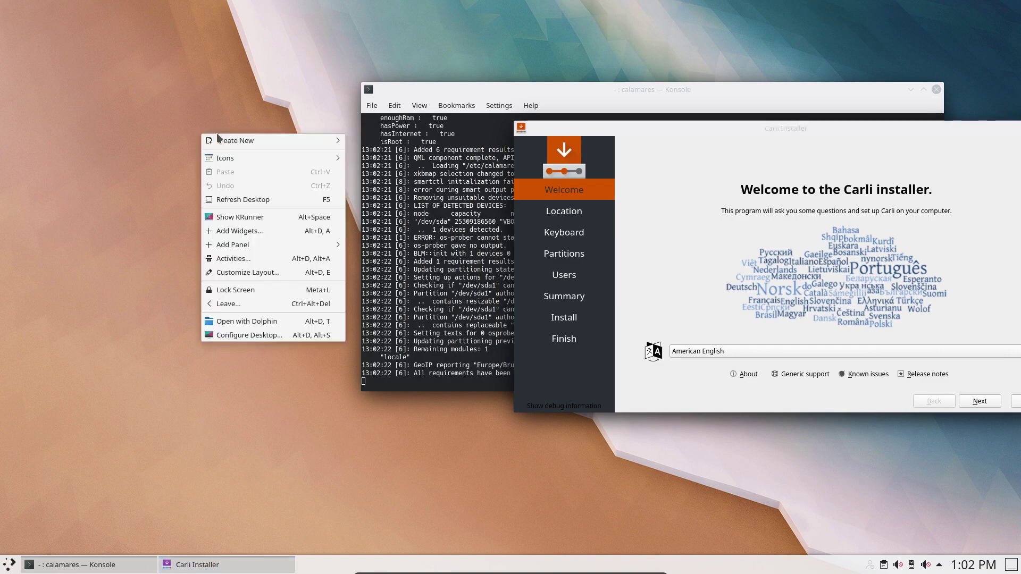
pyautogui.click(258, 322)
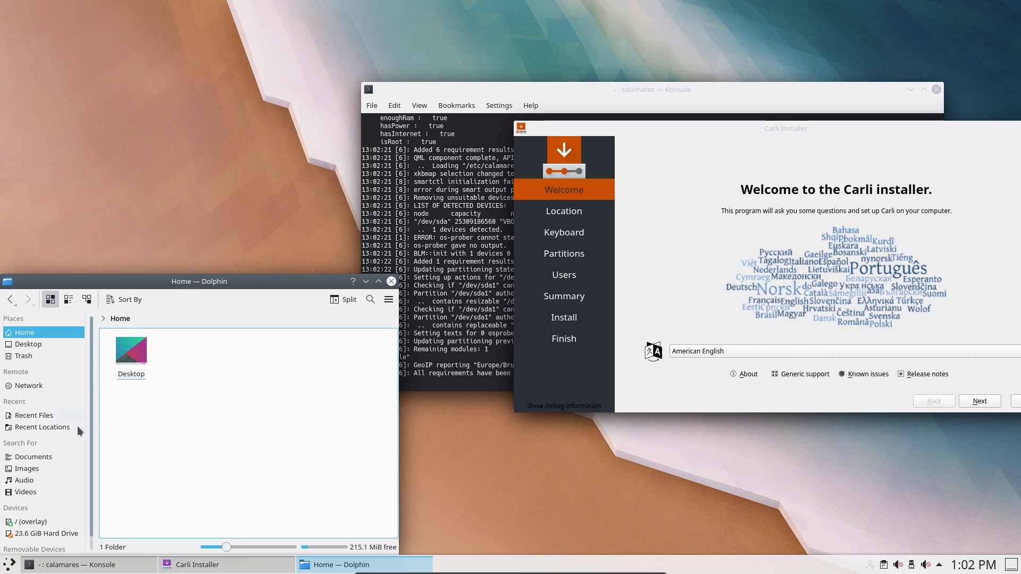
# - Browse Dolphin to /etc/calamares/branding and tile it on the left half
pyautogui.click(51, 523)
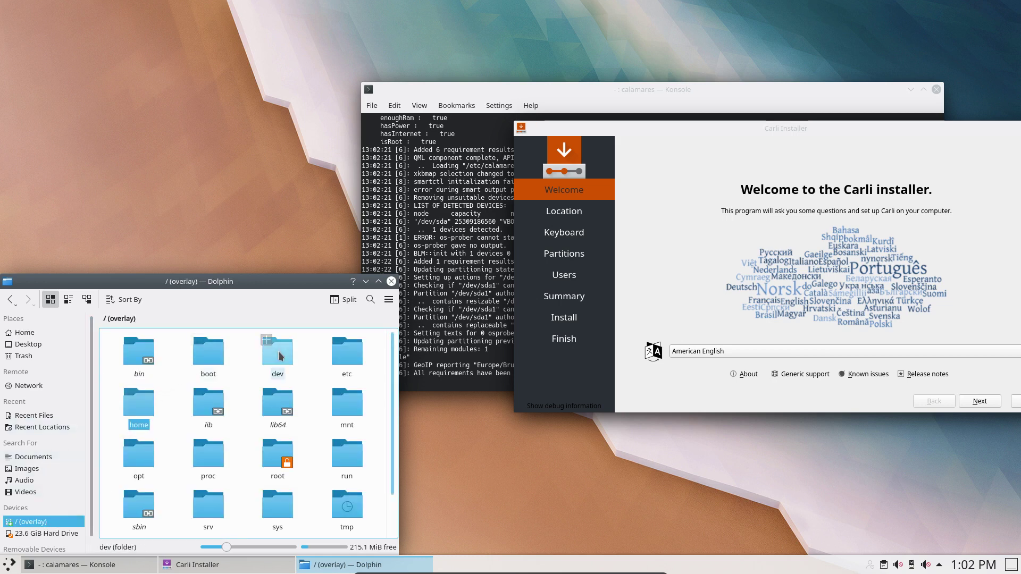
pyautogui.click(351, 372)
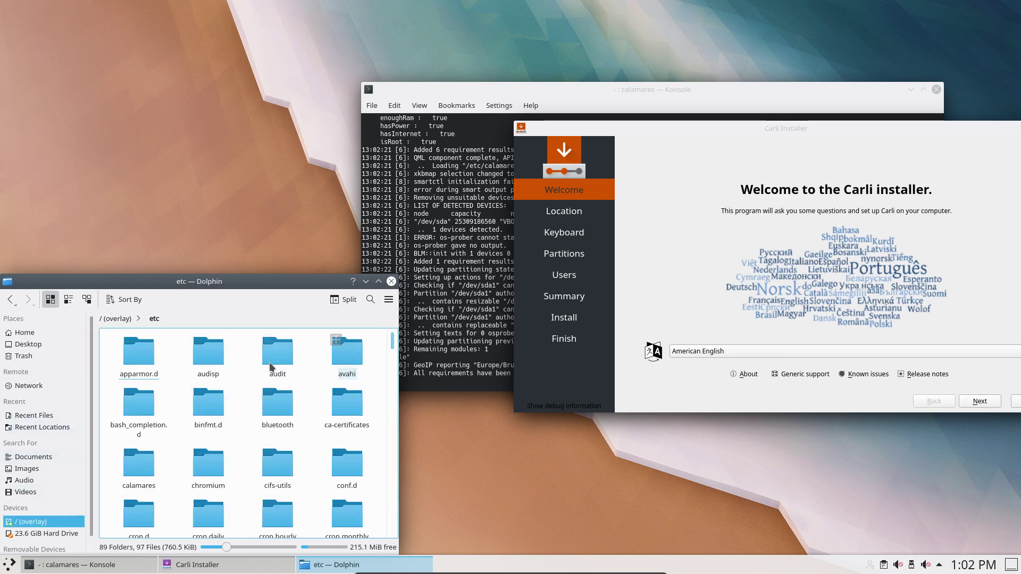
pyautogui.click(139, 461)
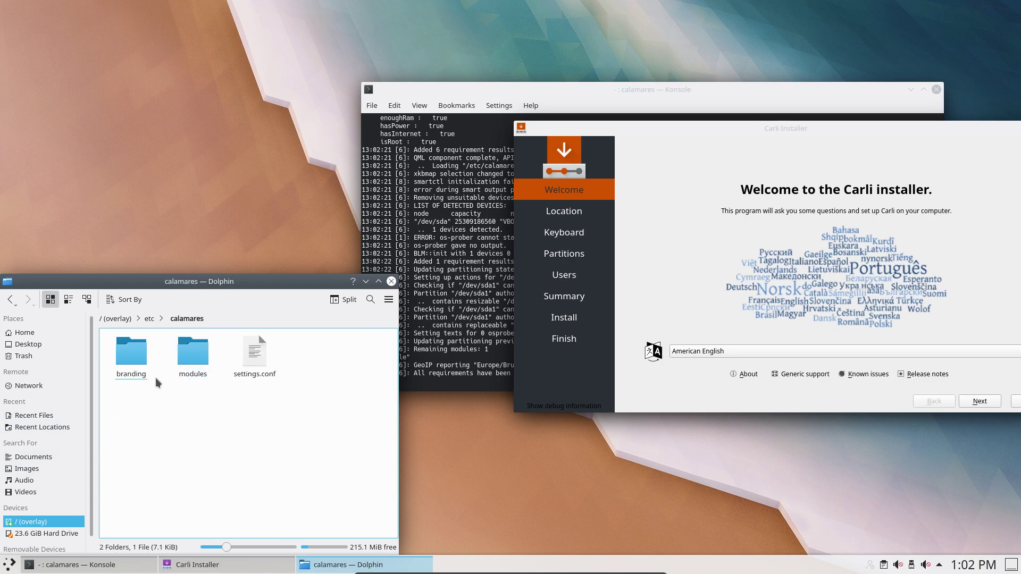
pyautogui.click(130, 352)
pyautogui.moveTo(198, 282); pyautogui.dragTo(1, 160)
# - Open branding.desc from the default branding folder in Kate
pyautogui.click(130, 87)
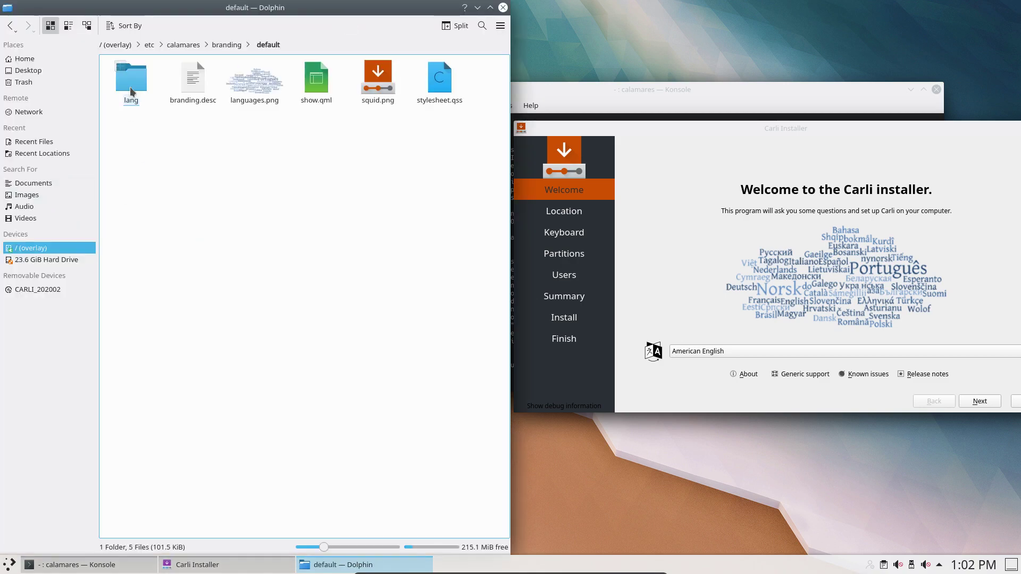
pyautogui.click(130, 87)
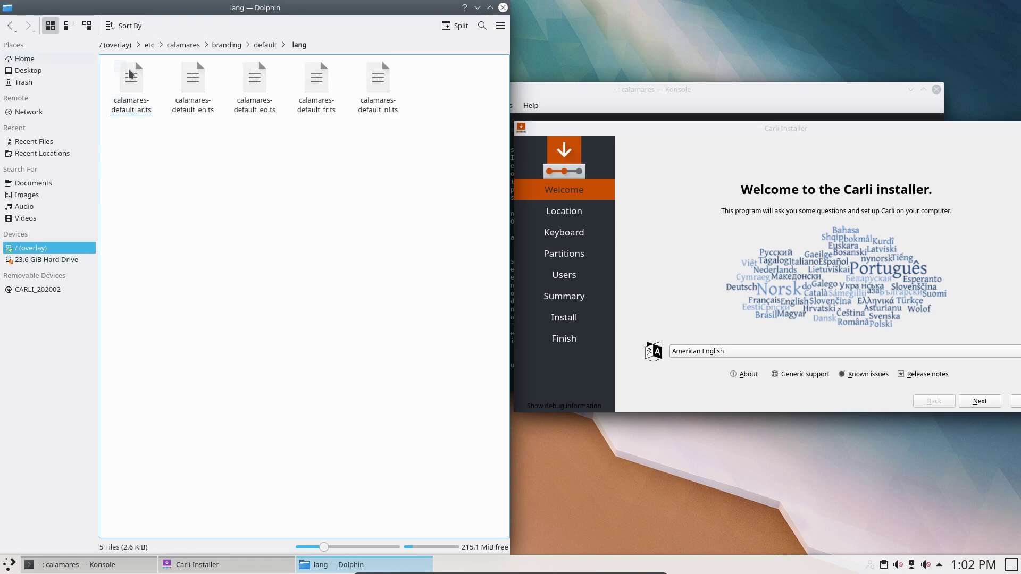
pyautogui.click(264, 45)
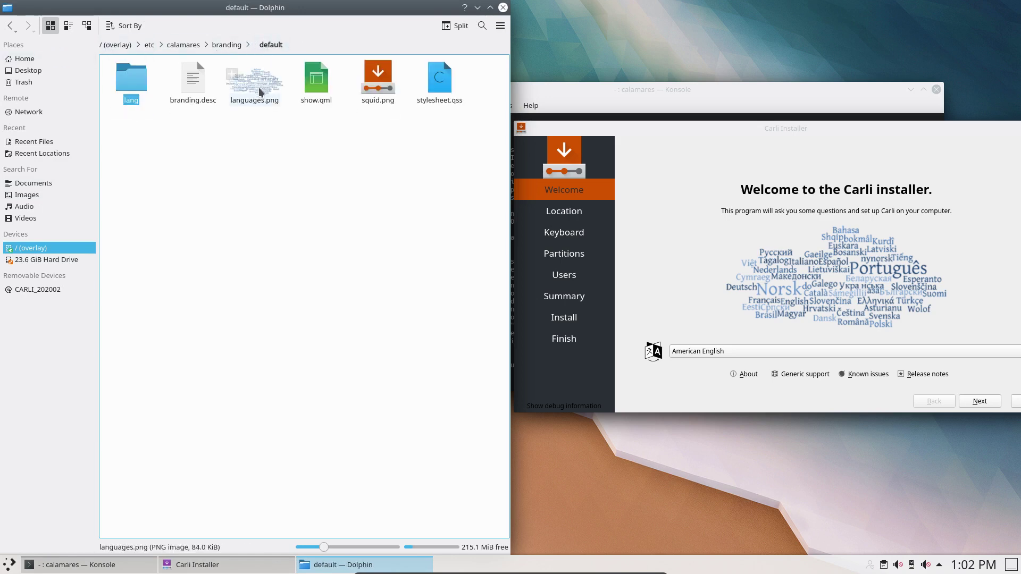
pyautogui.click(194, 82)
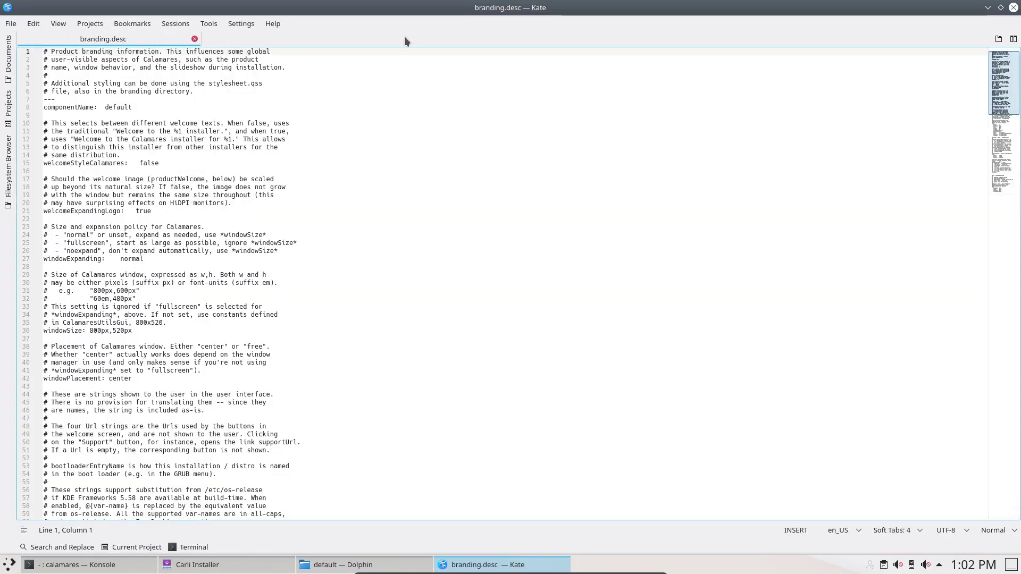
# - Tile the Kate editor on the left half and bring the installer forward
pyautogui.moveTo(404, 40); pyautogui.dragTo(32, 253)
pyautogui.moveTo(1, 222); pyautogui.dragTo(1, 222)
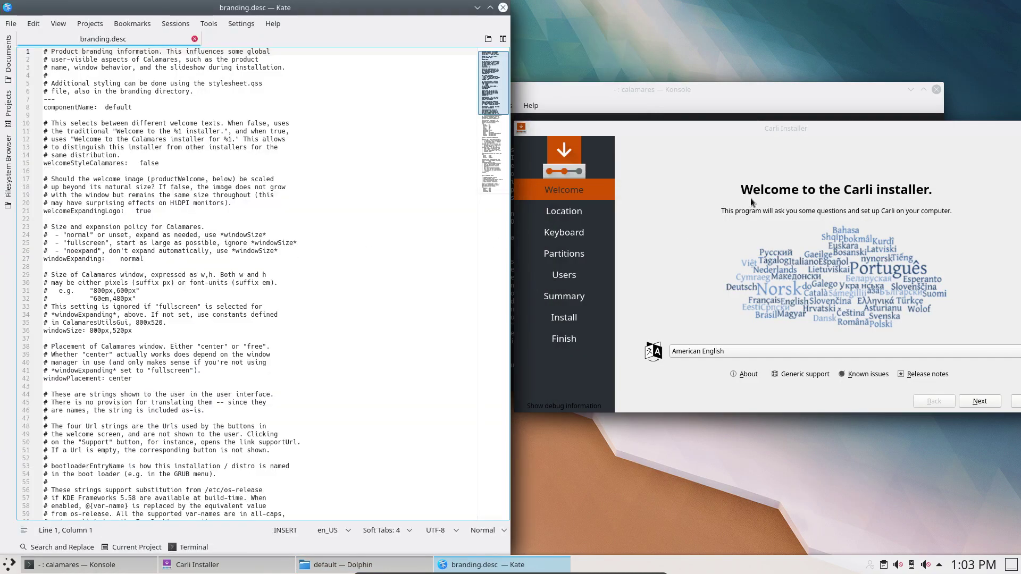
pyautogui.click(788, 129)
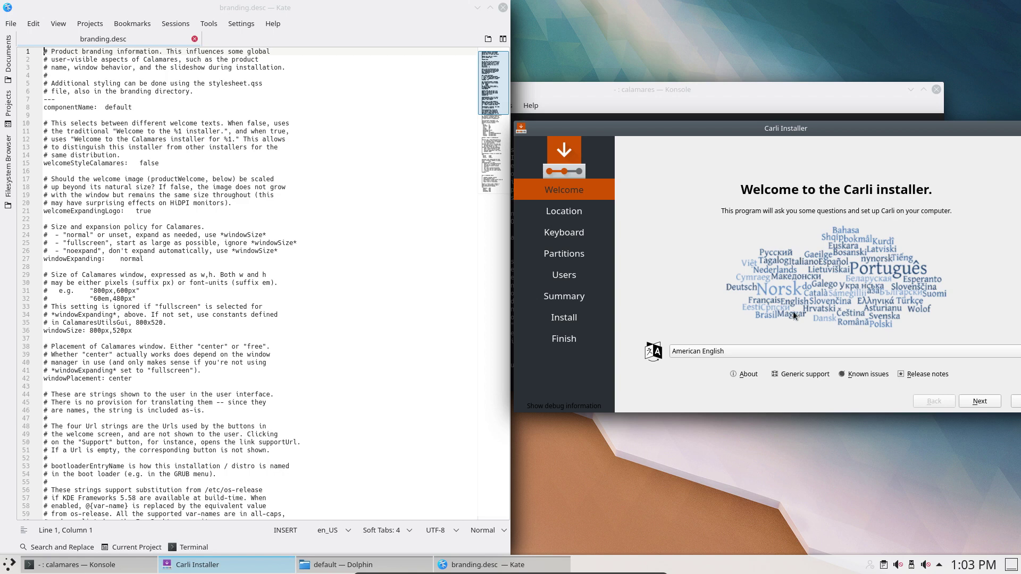
# - Keep American English on the welcome page, view the About info, and open the support page
pyautogui.click(755, 352)
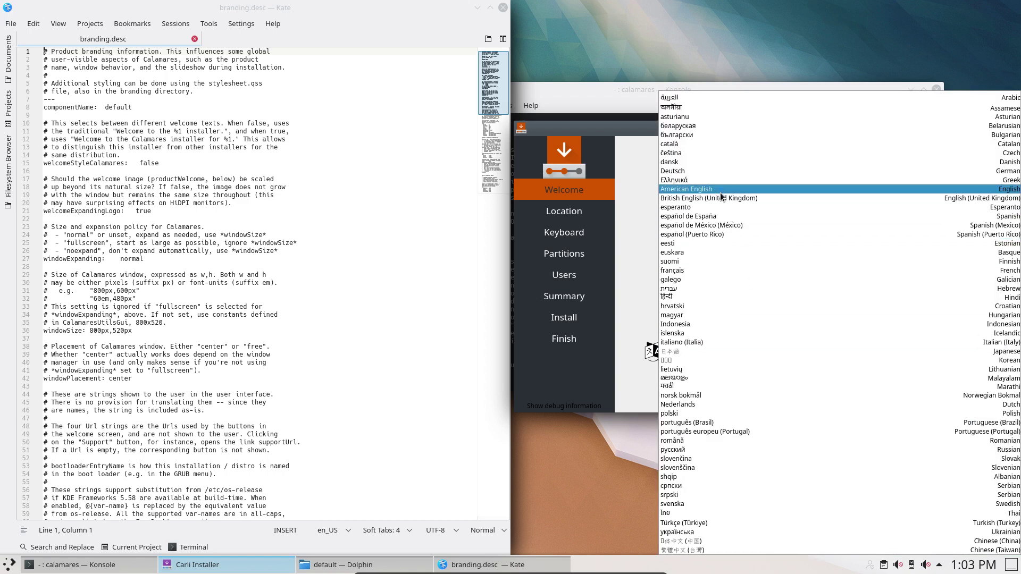
pyautogui.click(720, 192)
pyautogui.click(756, 377)
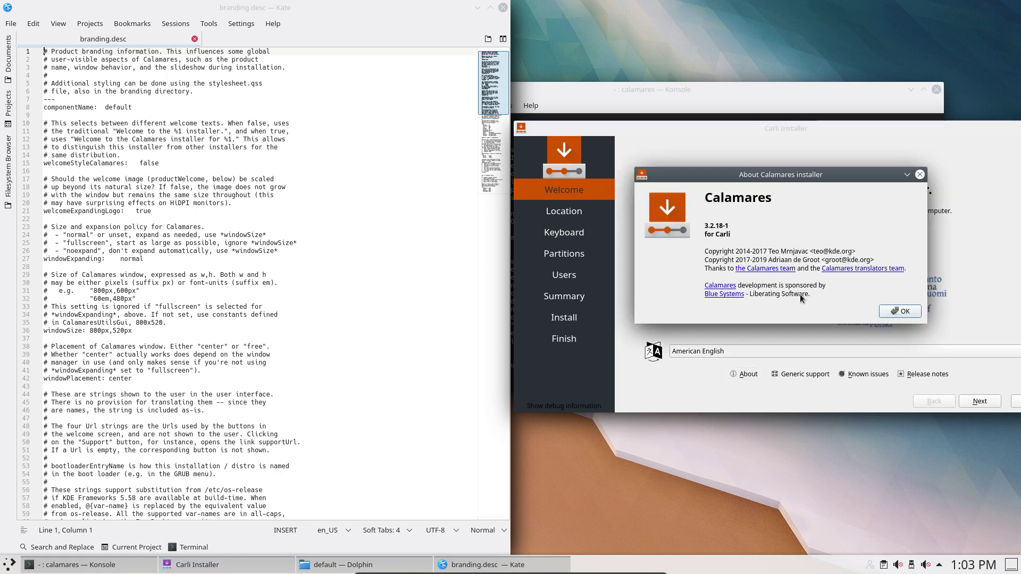
pyautogui.click(899, 312)
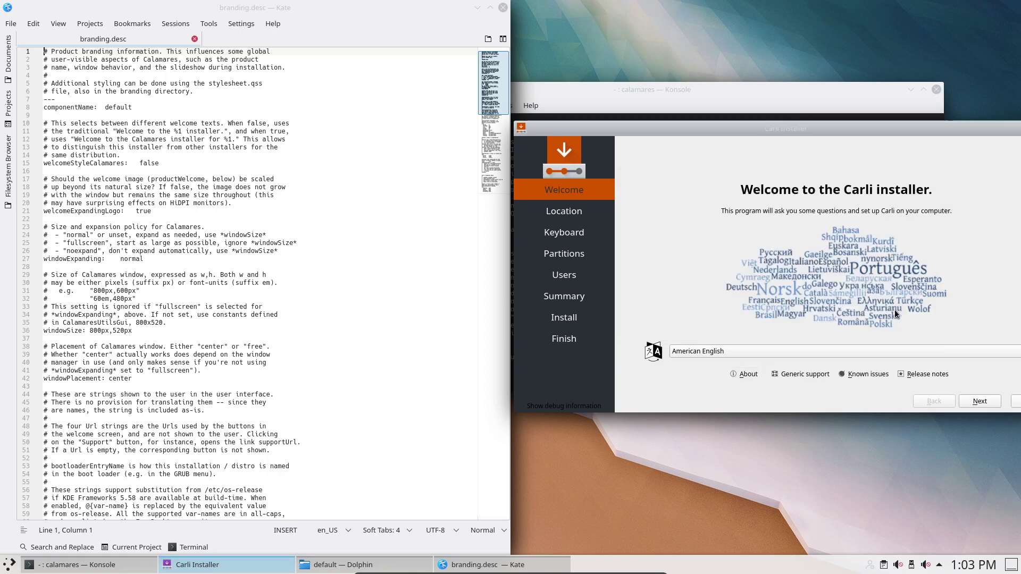
pyautogui.click(810, 372)
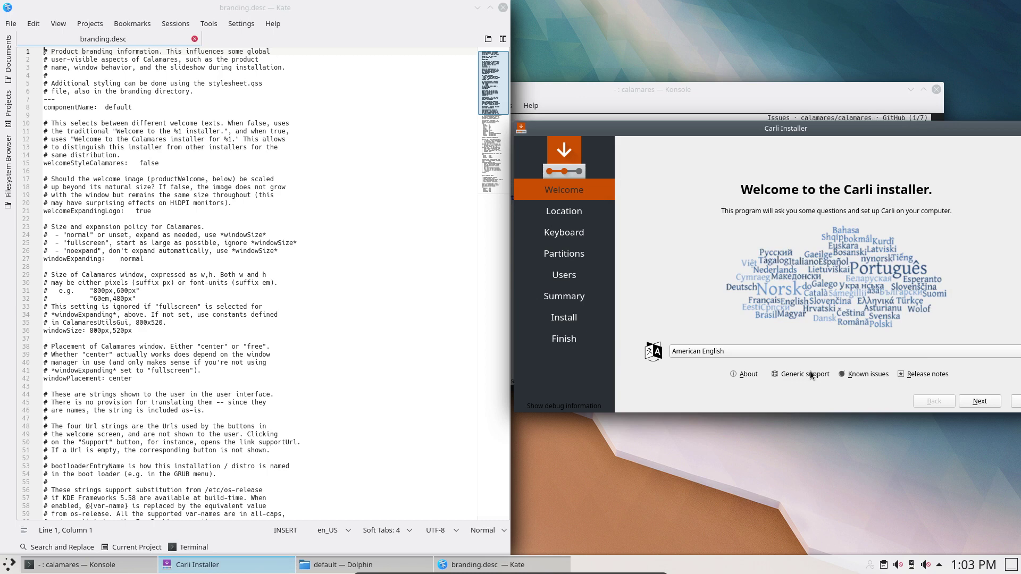
# - Switch branding.desc to Perl syntax highlighting
pyautogui.scroll(-3, 326, 275)
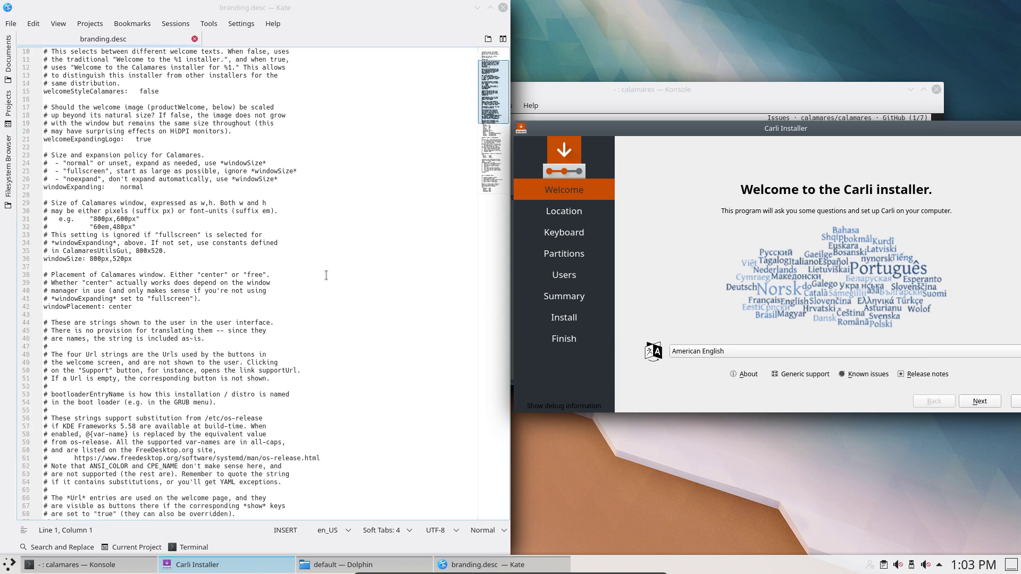
pyautogui.click(486, 535)
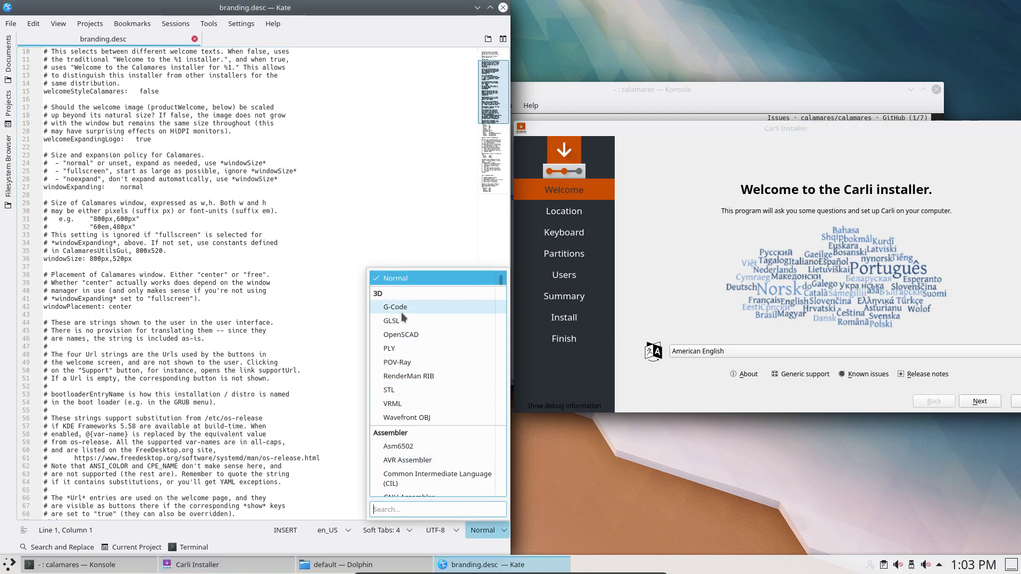
pyautogui.write('perl')
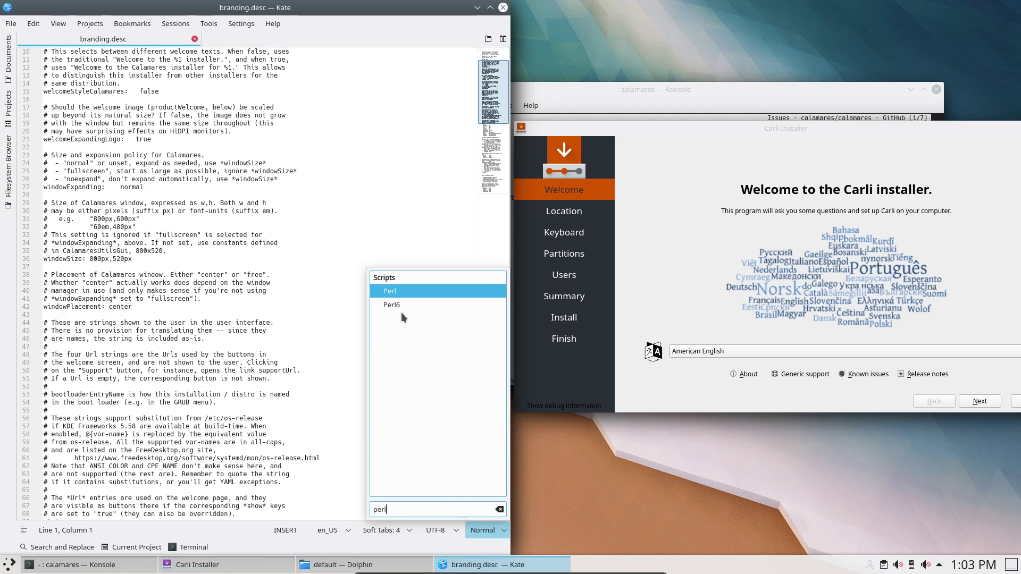
pyautogui.press('Return')
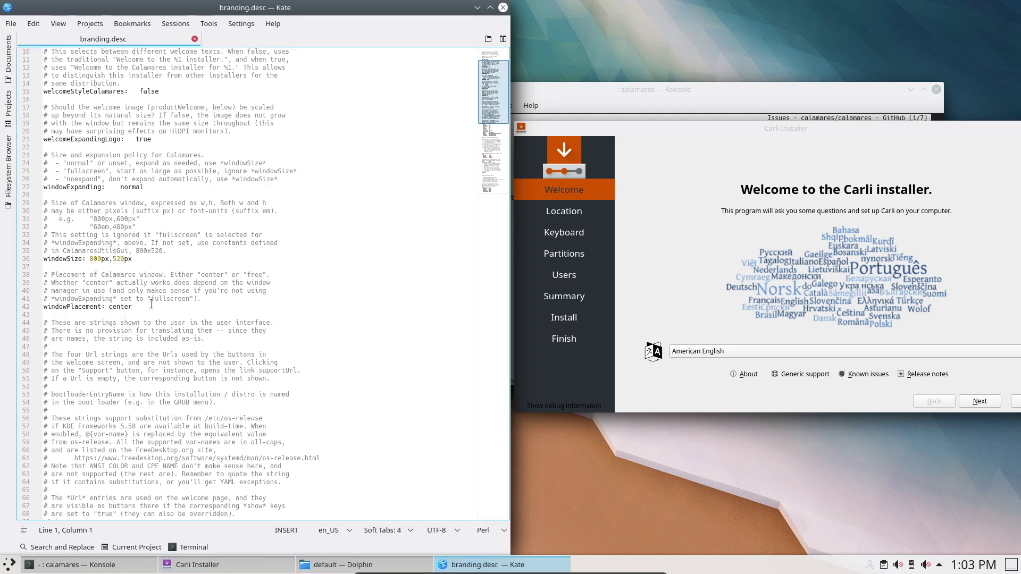
# - Select the false value on line 15, then maximize the Carli installer
pyautogui.scroll(3, 133, 307)
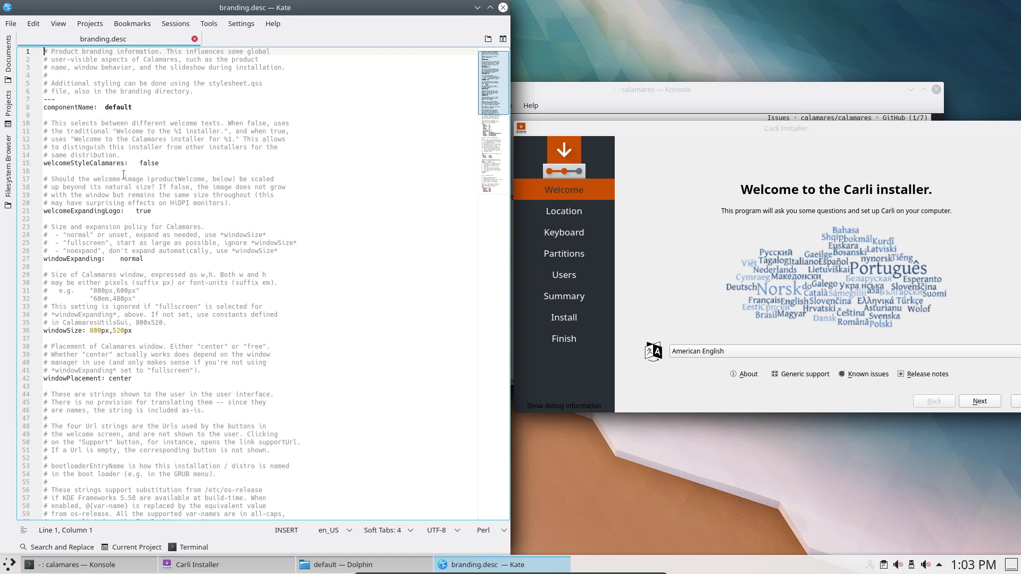
pyautogui.doubleClick(150, 164)
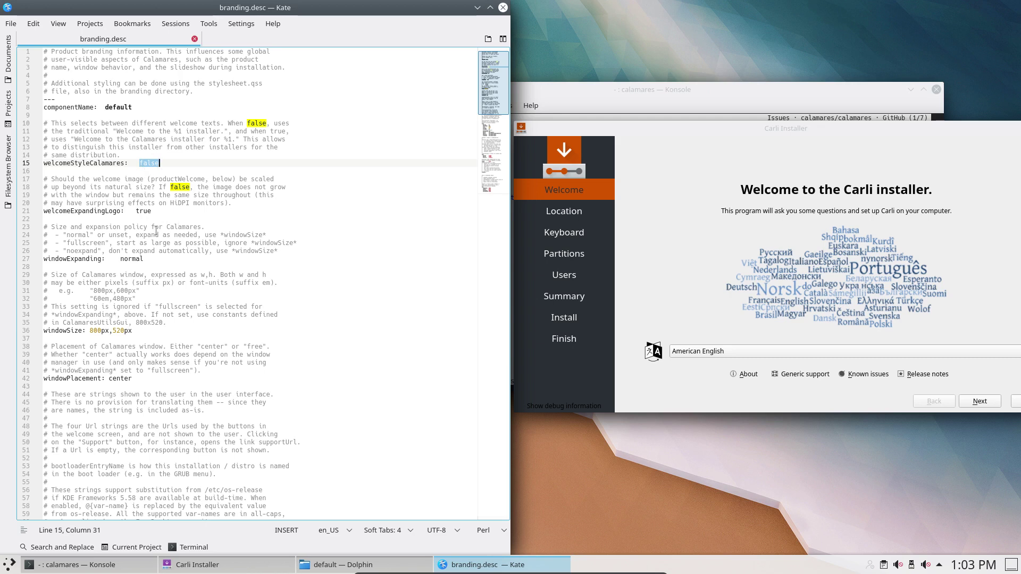
pyautogui.scroll(-1, 156, 231)
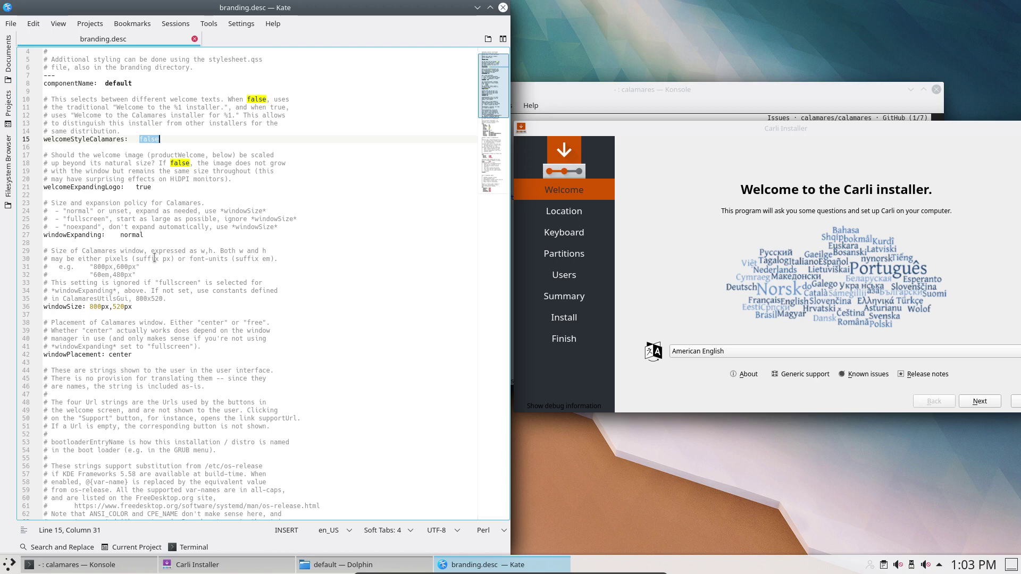
pyautogui.doubleClick(765, 127)
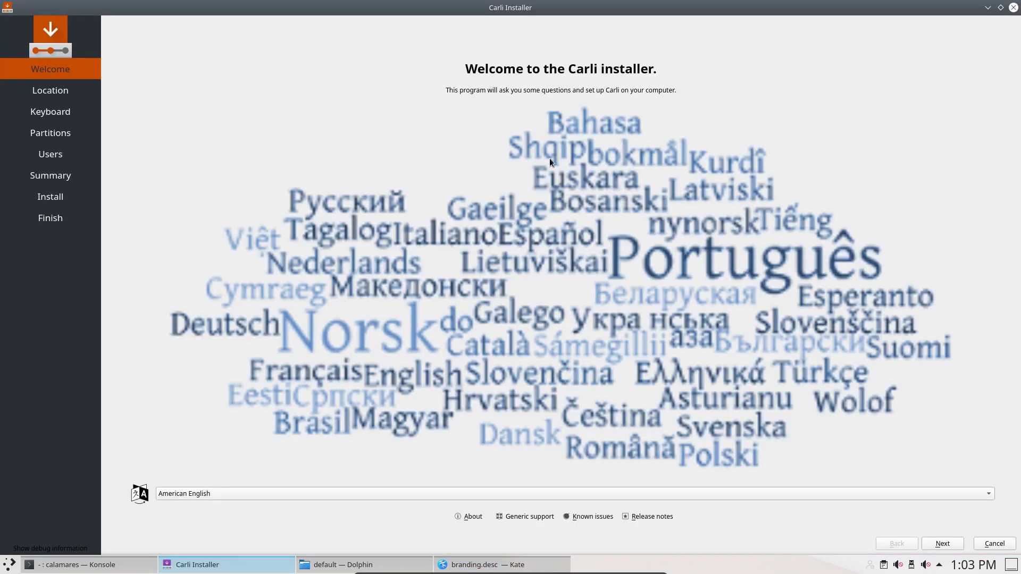
# - Restore, centre and enlarge the installer, then select windowExpanding's normal value on line 27
pyautogui.doubleClick(579, 9)
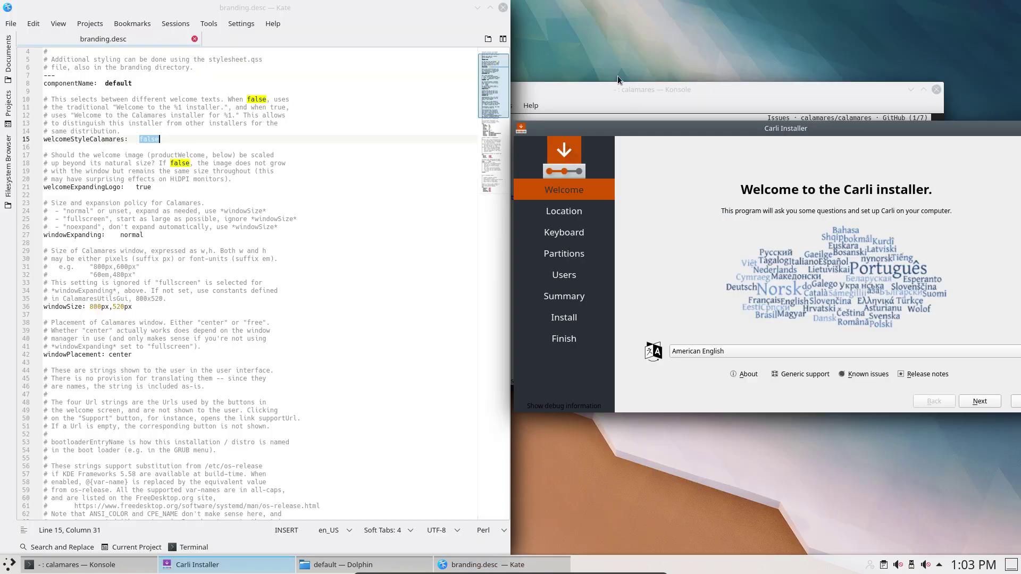
pyautogui.moveTo(659, 132); pyautogui.dragTo(379, 189)
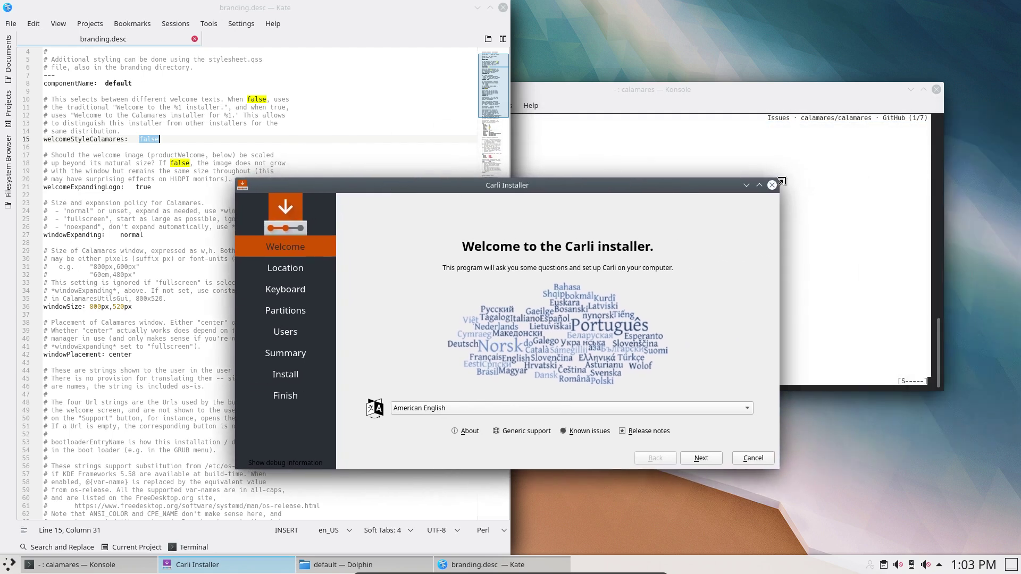
pyautogui.moveTo(782, 182)
pyautogui.mouseDown()
pyautogui.moveTo(877, 96)
pyautogui.moveTo(898, 104)
pyautogui.moveTo(803, 186)
pyautogui.moveTo(932, 154)
pyautogui.moveTo(946, 3)
pyautogui.moveTo(787, 24)
pyautogui.moveTo(779, 179)
pyautogui.mouseUp()
pyautogui.moveTo(707, 335); pyautogui.dragTo(743, 165)
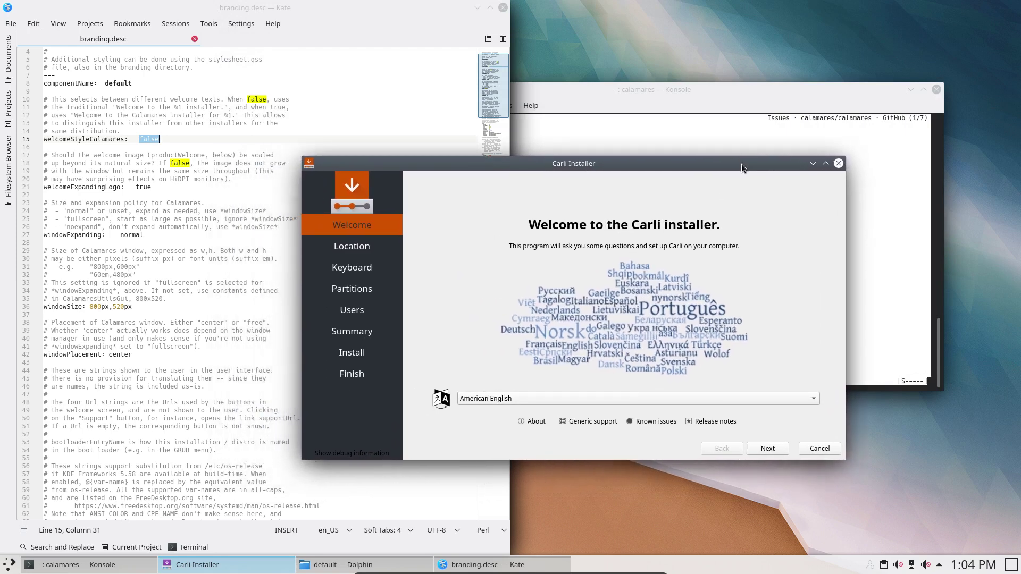
pyautogui.doubleClick(140, 235)
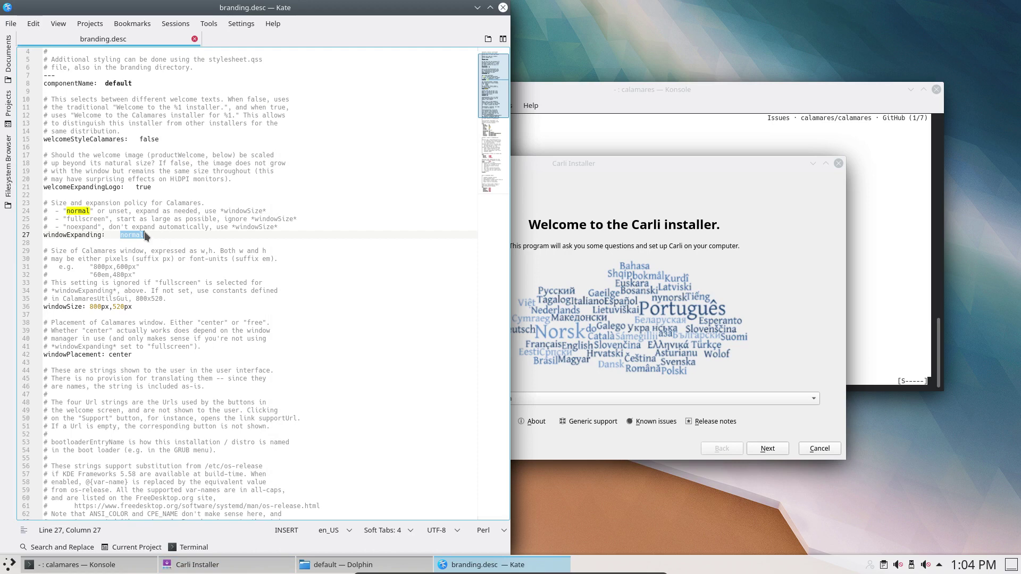
# - Inspect windowSize 800px, windowPlacement center and productName Carli, then shift the installer further right
pyautogui.doubleClick(100, 307)
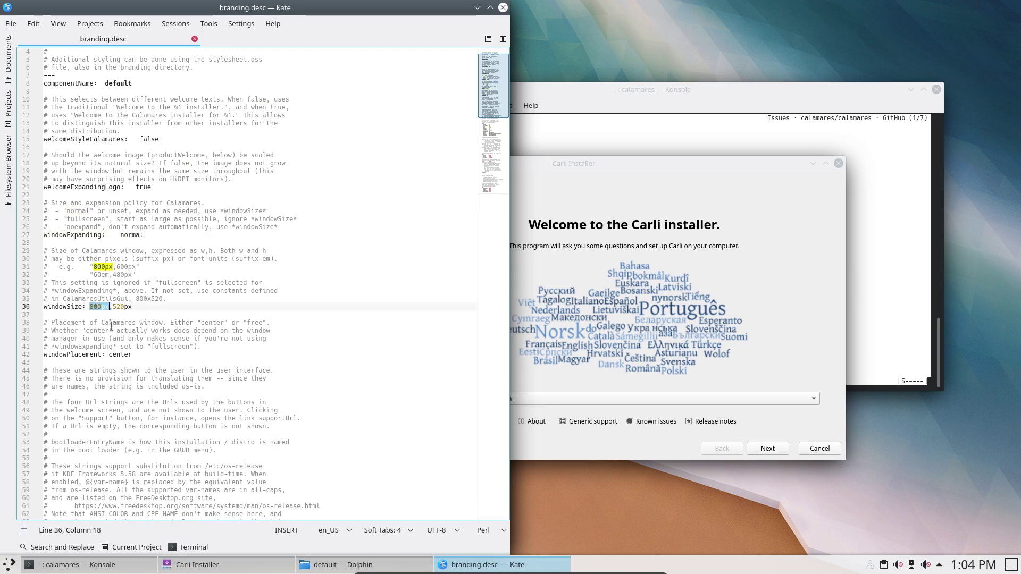
pyautogui.doubleClick(118, 355)
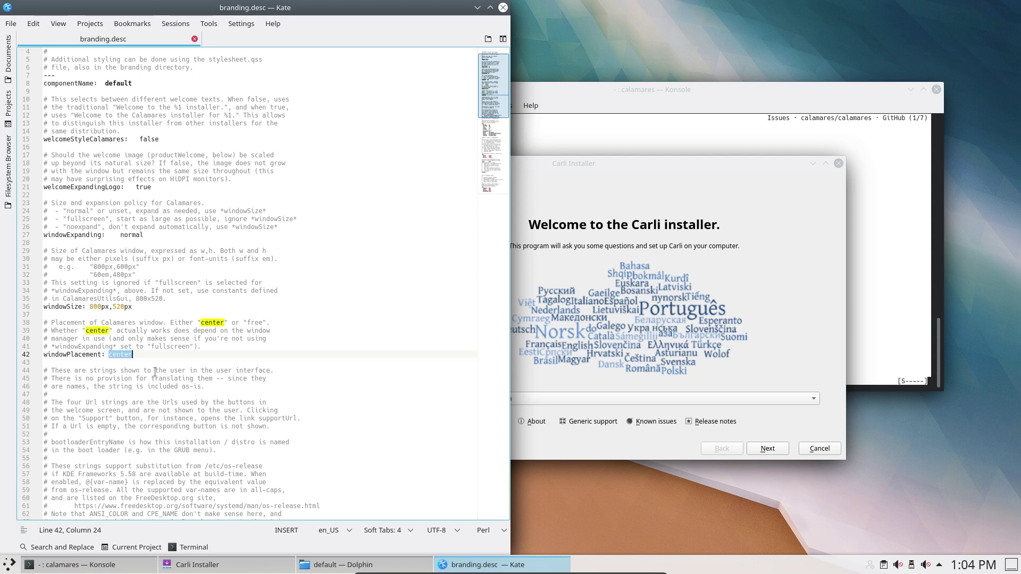
pyautogui.scroll(-9, 155, 371)
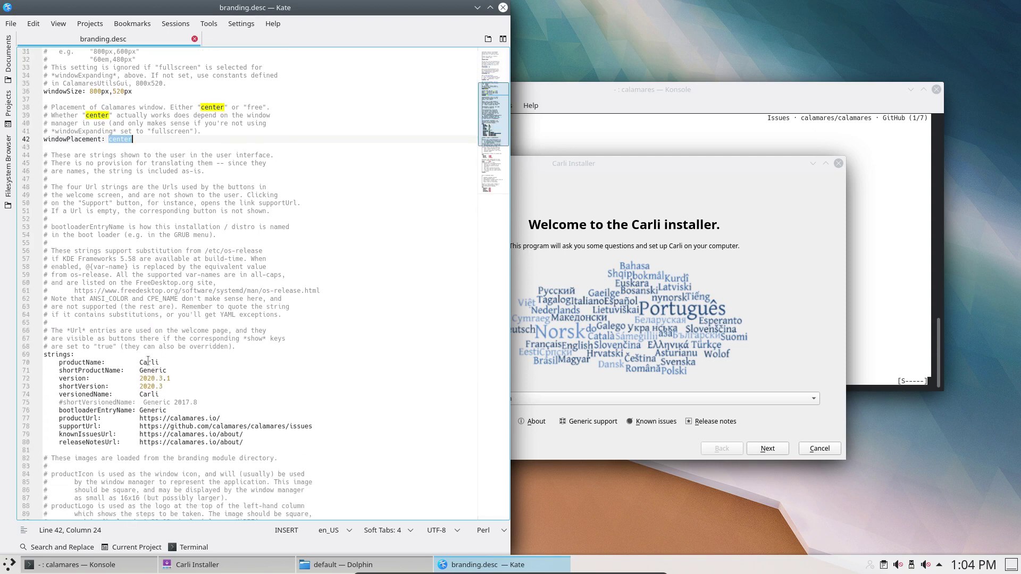
pyautogui.doubleClick(147, 362)
pyautogui.moveTo(616, 165); pyautogui.dragTo(784, 159)
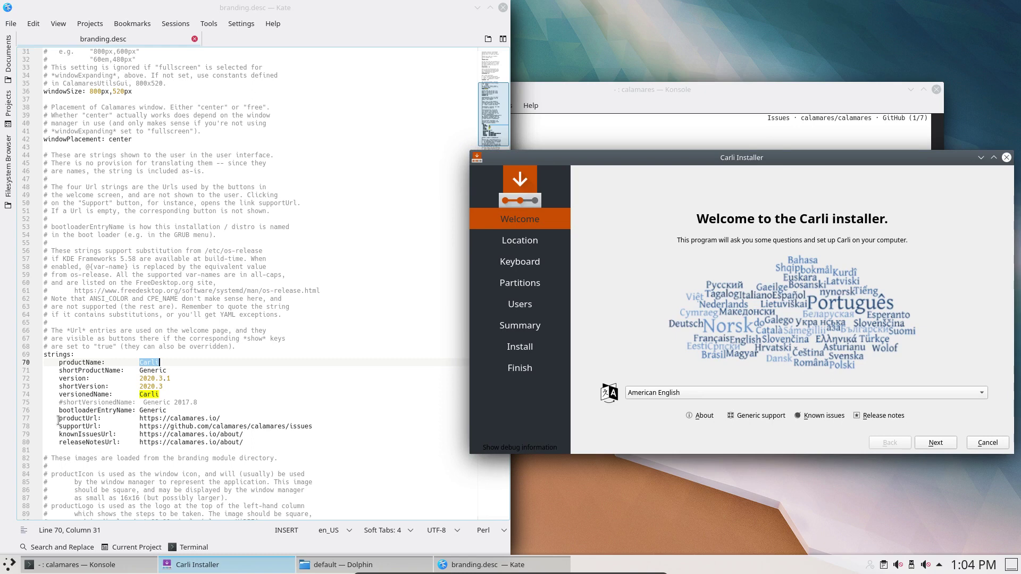
# - Comment out the supportUrl, knownIssuesUrl and releaseNotesUrl lines with #
pyautogui.click(57, 426)
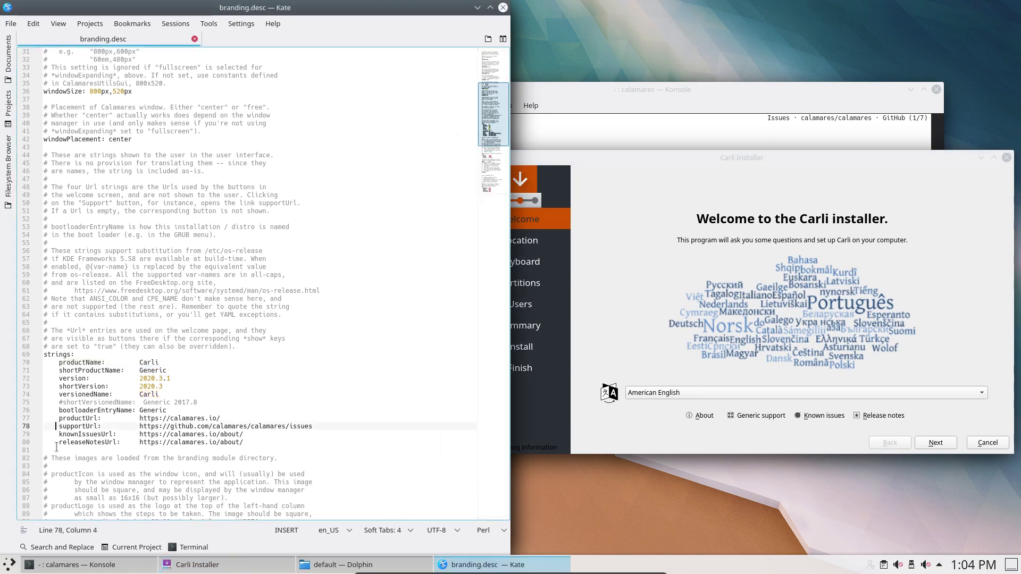
pyautogui.write('#')
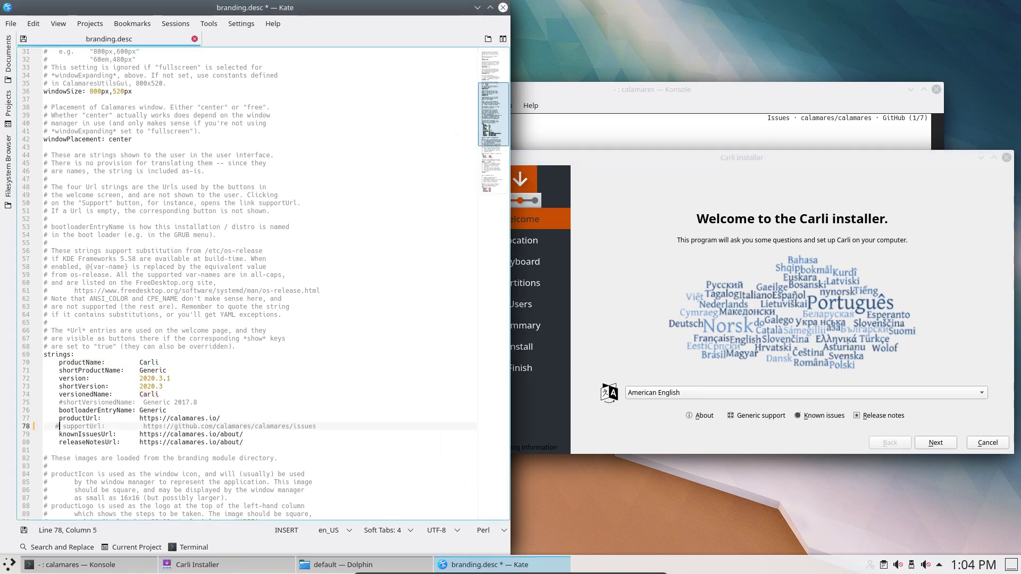
pyautogui.click(56, 434)
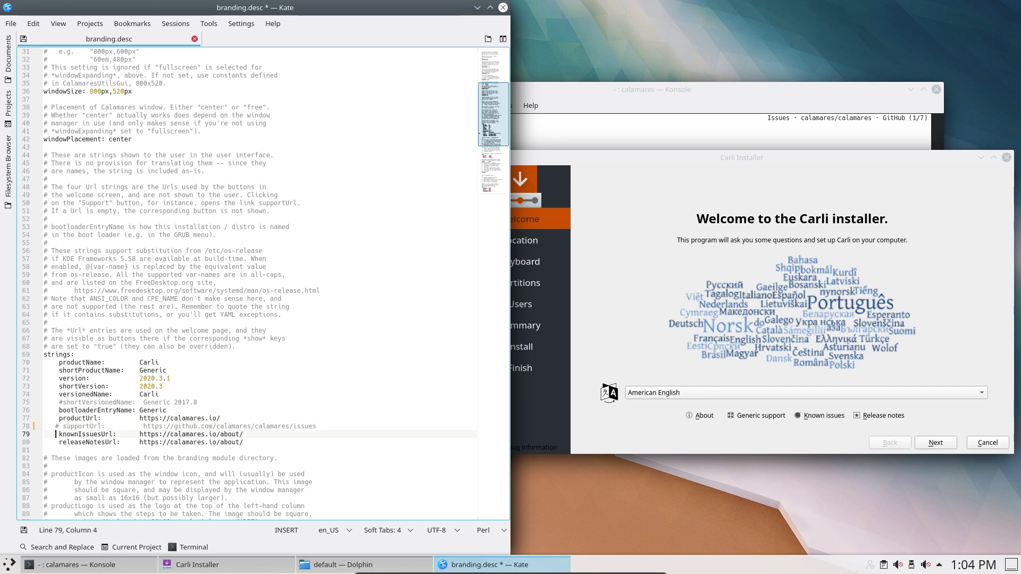
pyautogui.write('#')
pyautogui.click(56, 442)
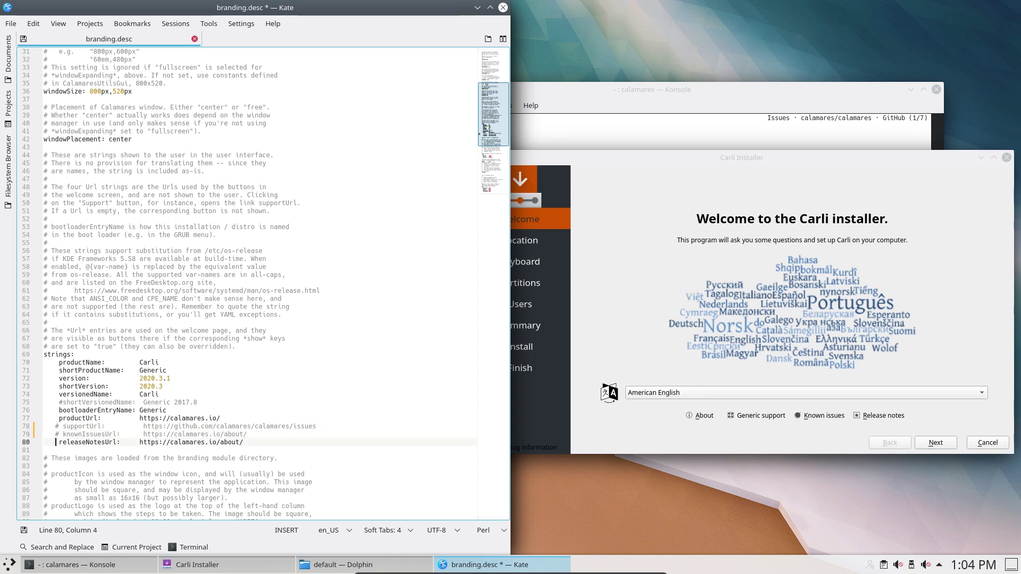
pyautogui.write('#')
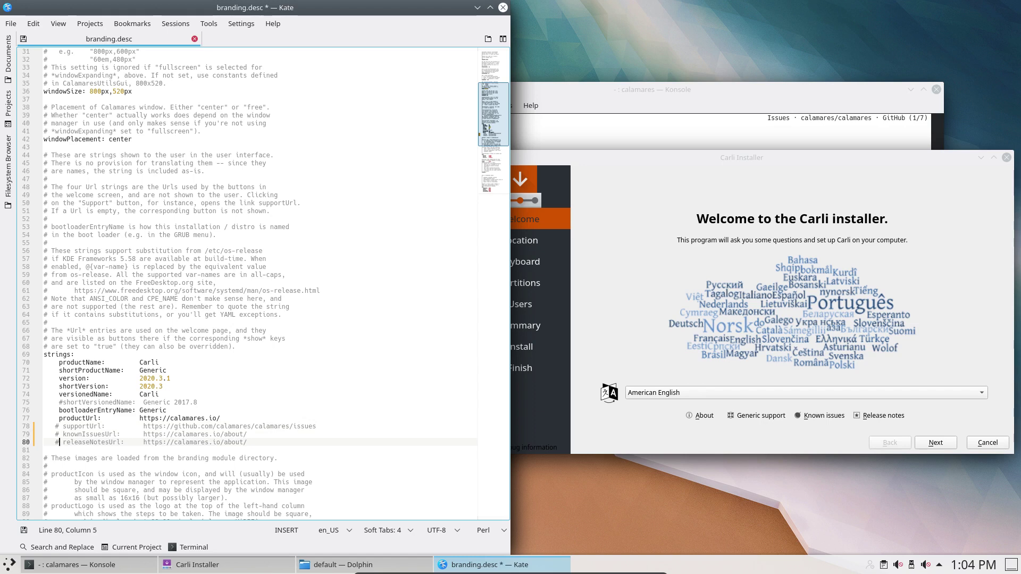
# - Save branding.desc and cancel the running installer, confirming the quit
pyautogui.hotkey('ctrl', 's')
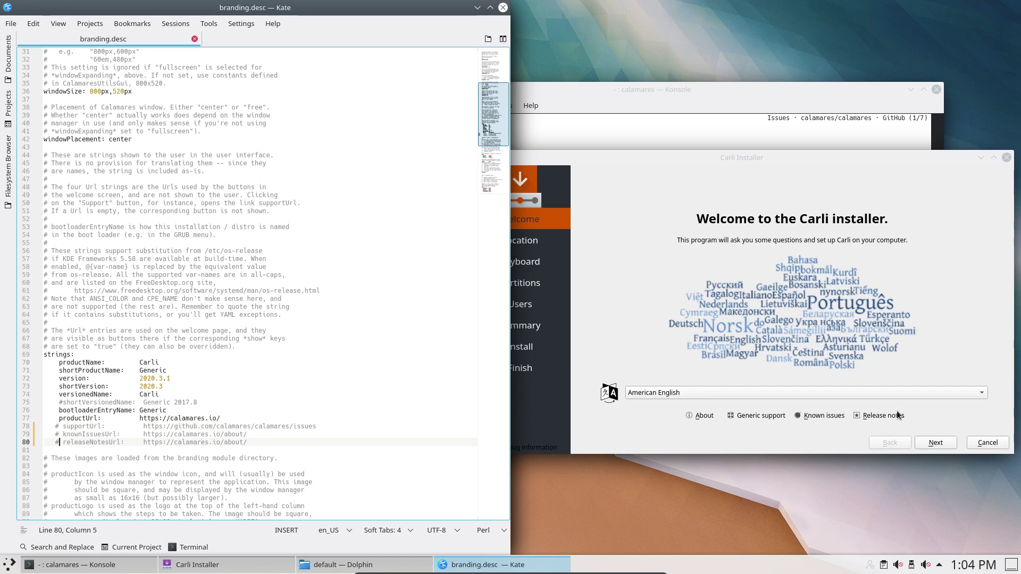
pyautogui.click(974, 442)
pyautogui.click(772, 301)
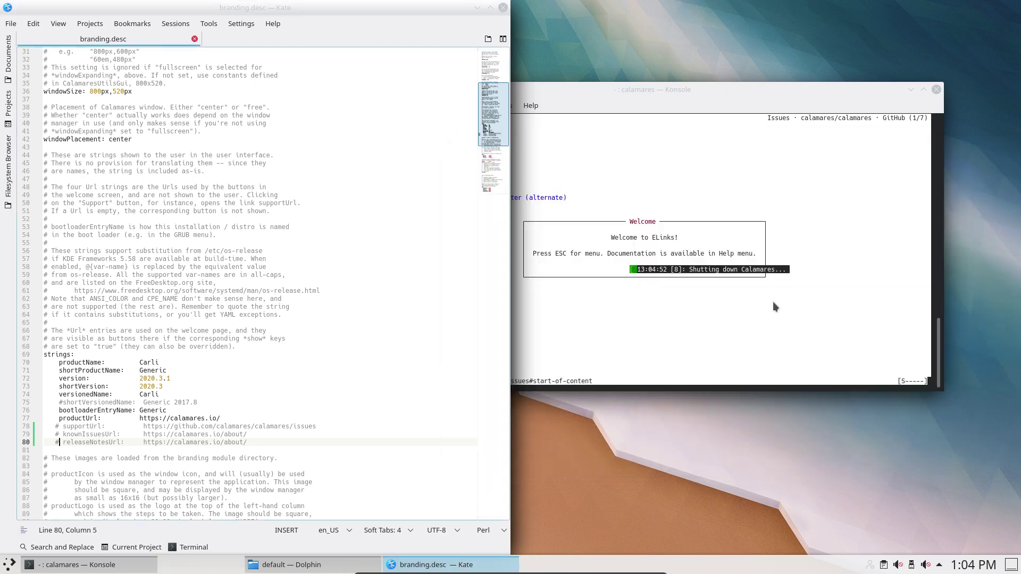
# - Close the old terminal window and shrink Kate out of its half-screen layout
pyautogui.moveTo(861, 87); pyautogui.dragTo(901, 101)
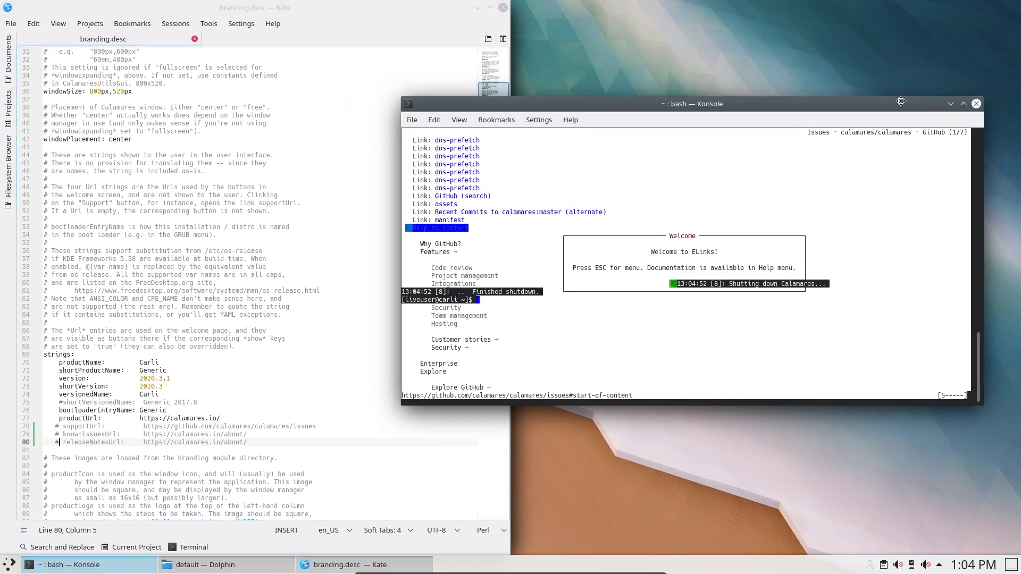
pyautogui.click(976, 103)
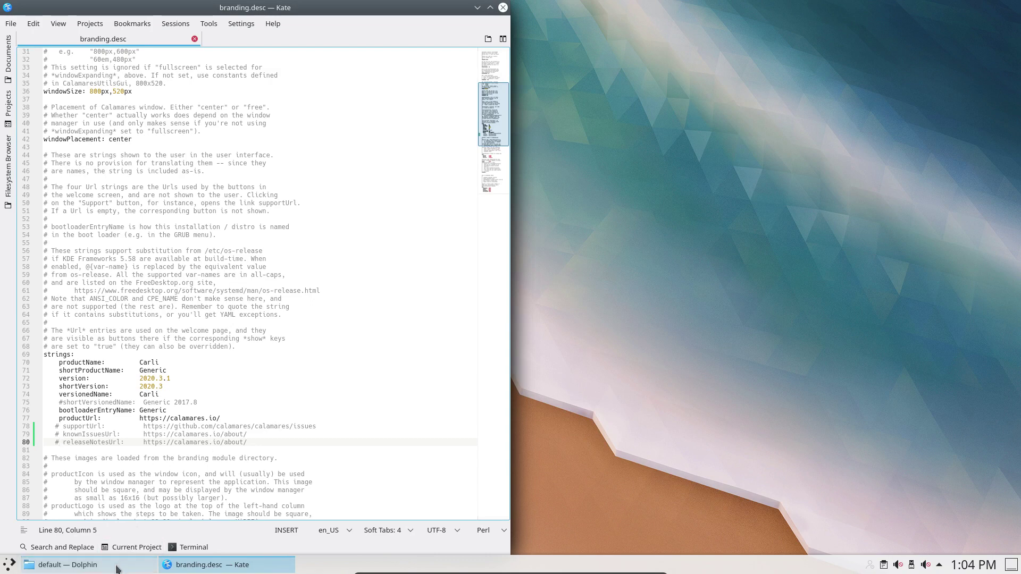
pyautogui.moveTo(298, 26); pyautogui.dragTo(271, 212)
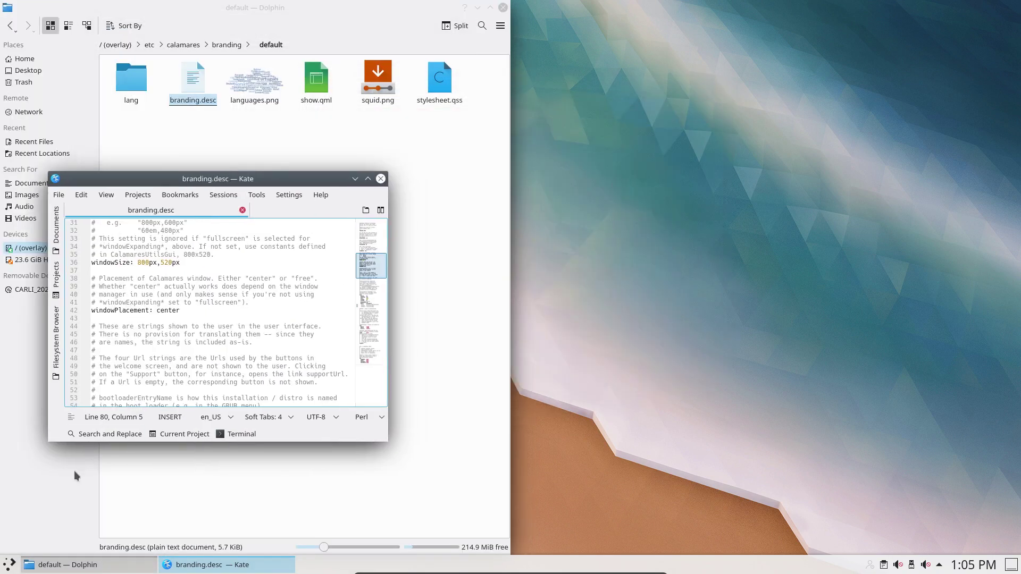
# - Launch Konsole and run 'sudo calamares -d' to restart the installer in debug mode
pyautogui.click(9, 567)
pyautogui.write('konsole')
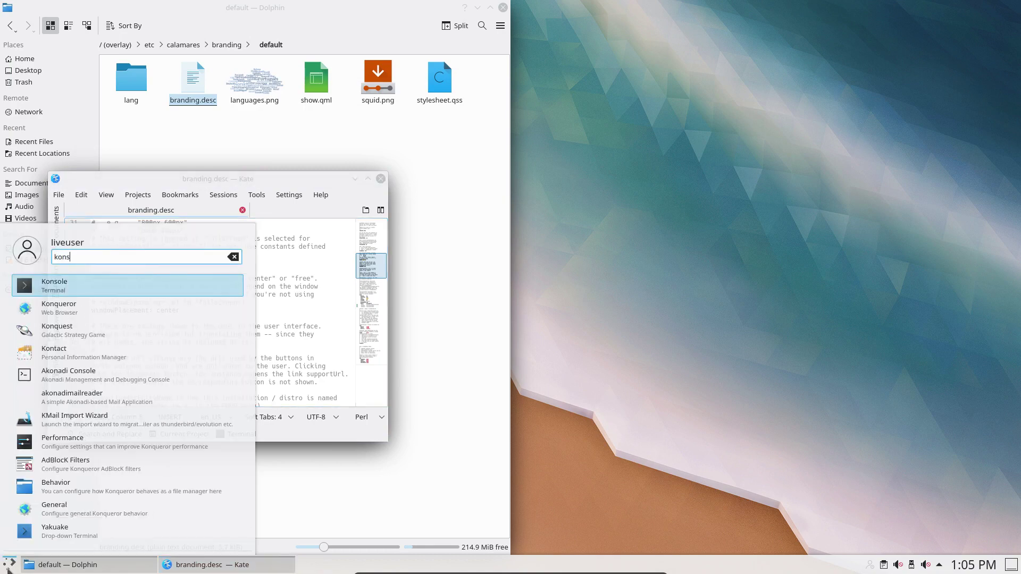
pyautogui.press('Return')
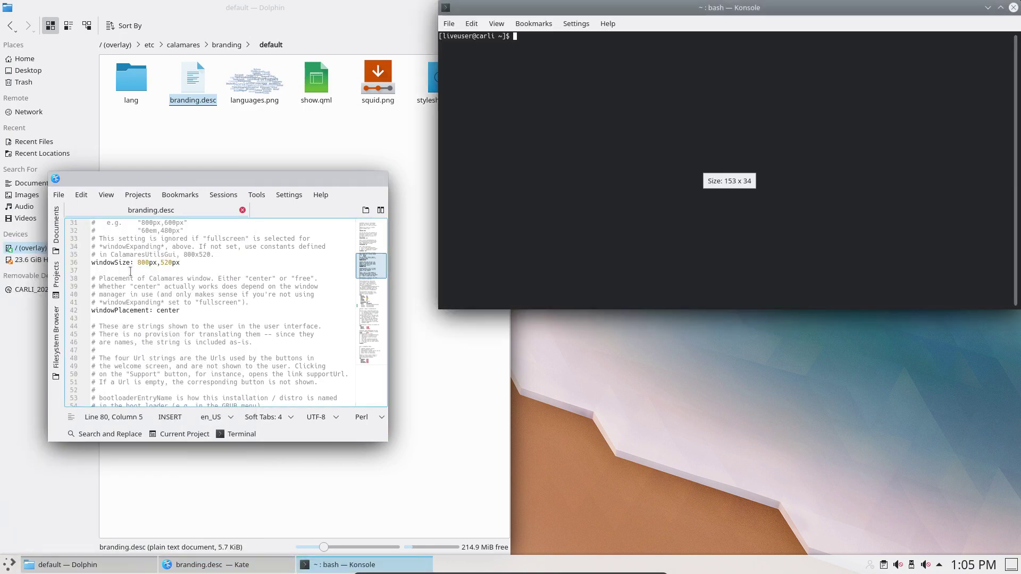
pyautogui.write('sudo calamares -d')
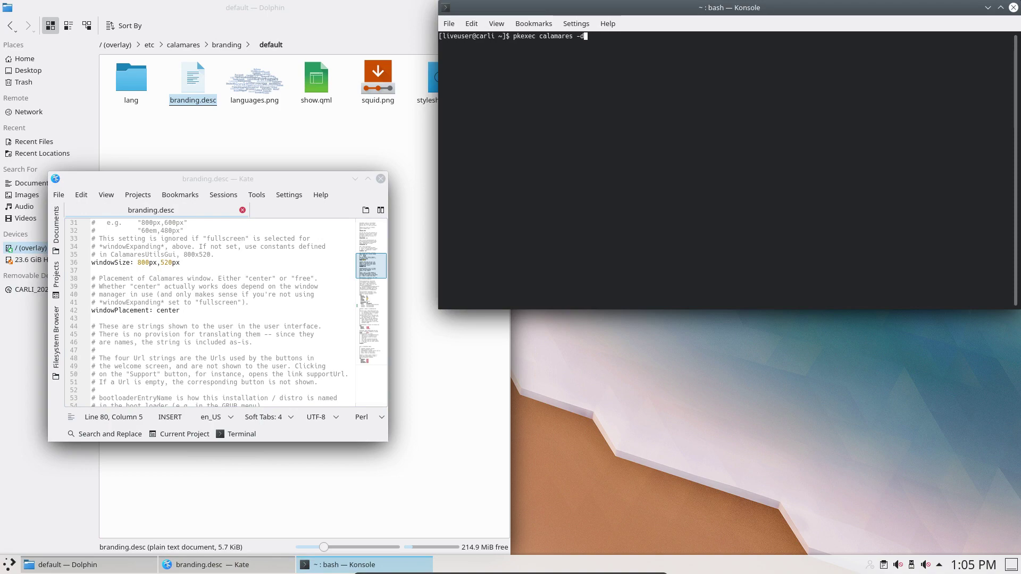
pyautogui.press('Return')
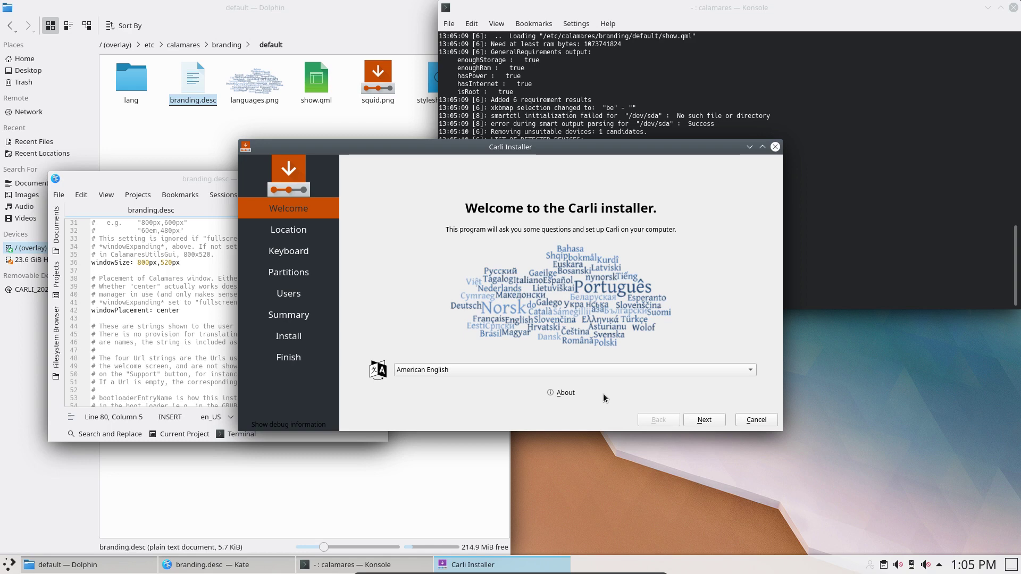
# - Snap the branding.desc editor to the left half of the screen
pyautogui.moveTo(202, 180); pyautogui.dragTo(185, 253)
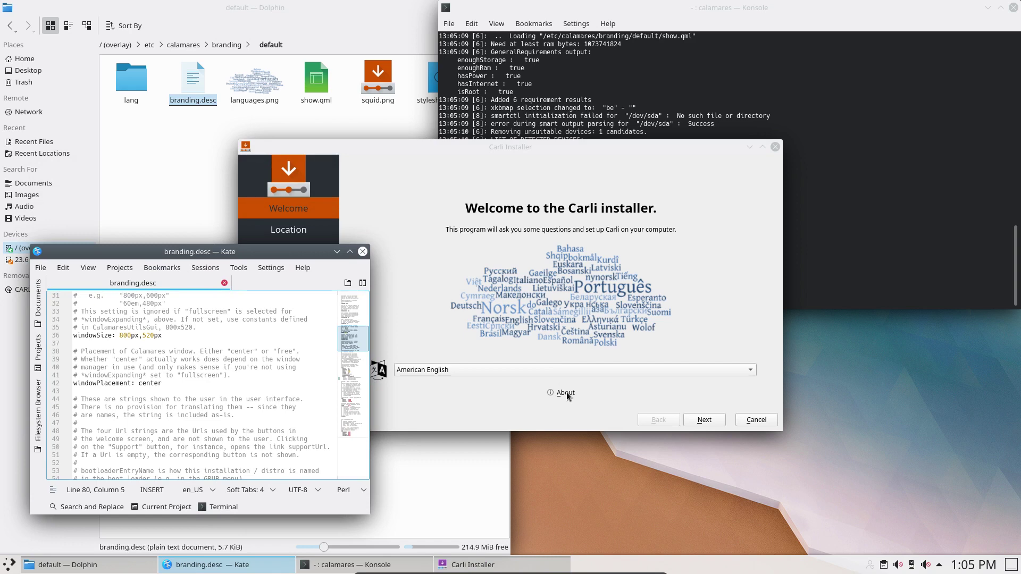
pyautogui.scroll(-12, 143, 409)
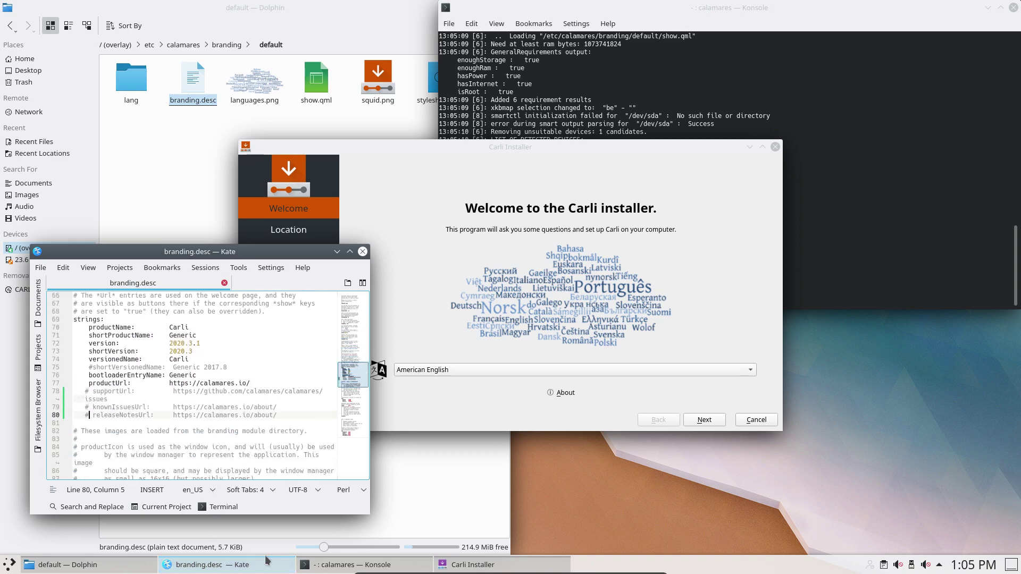
pyautogui.moveTo(267, 561)
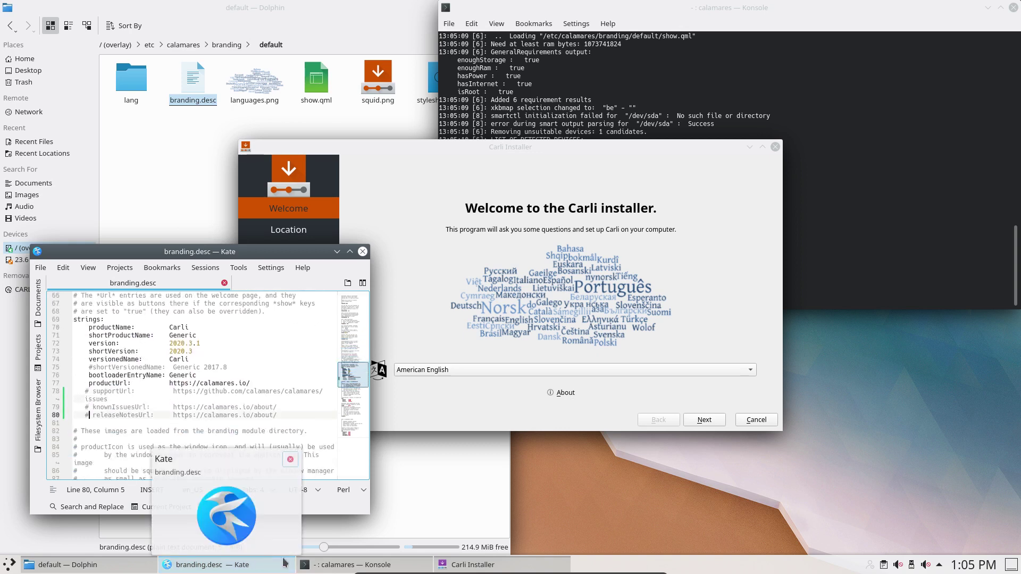
pyautogui.scroll(-2, 161, 424)
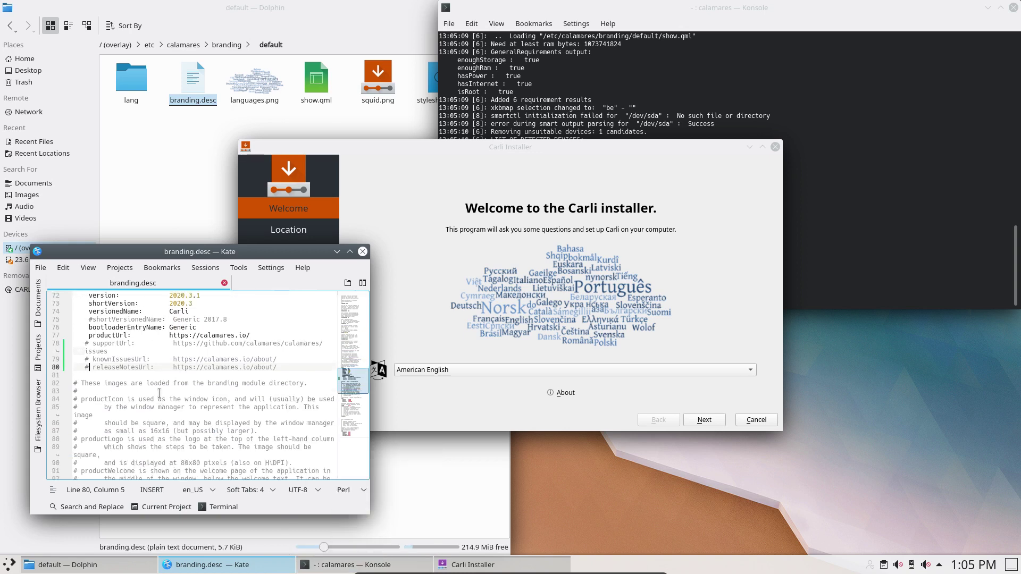
pyautogui.moveTo(217, 253); pyautogui.dragTo(0, 250)
# - Place the installer right of the editor, select 'squid' on line 99, then raise the branding folder
pyautogui.moveTo(550, 148); pyautogui.dragTo(771, 148)
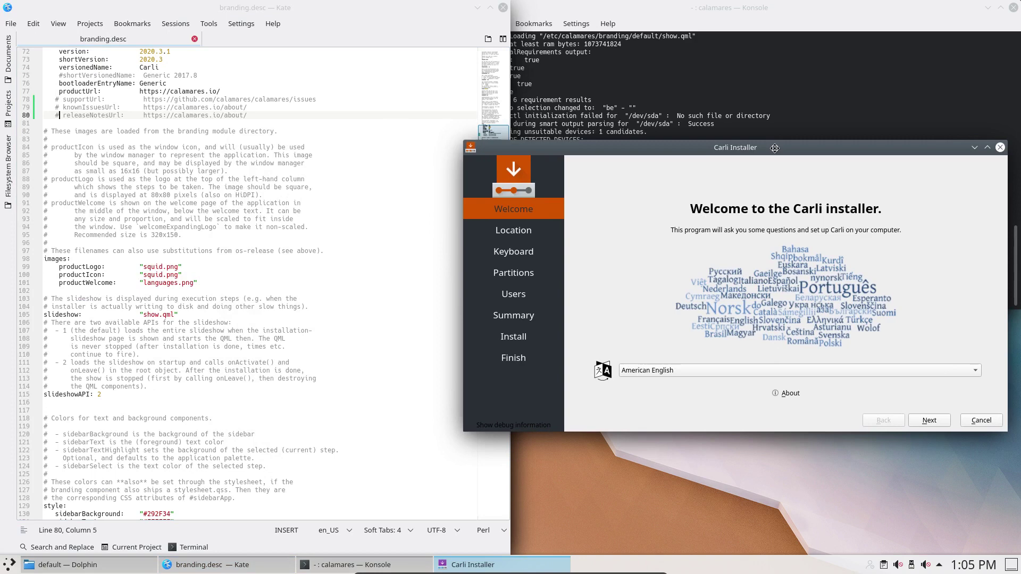
pyautogui.doubleClick(157, 268)
pyautogui.click(605, 150)
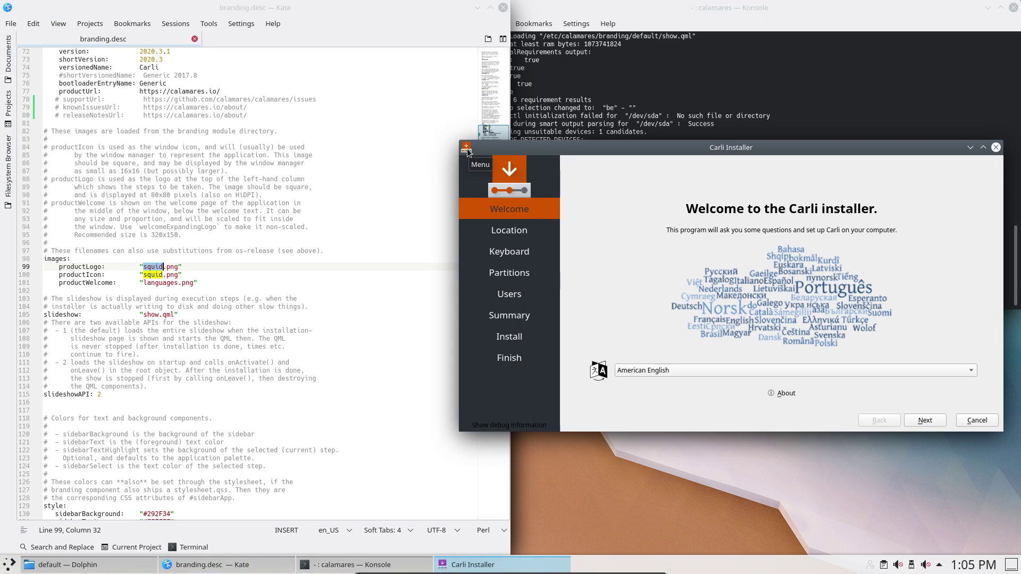
pyautogui.click(85, 565)
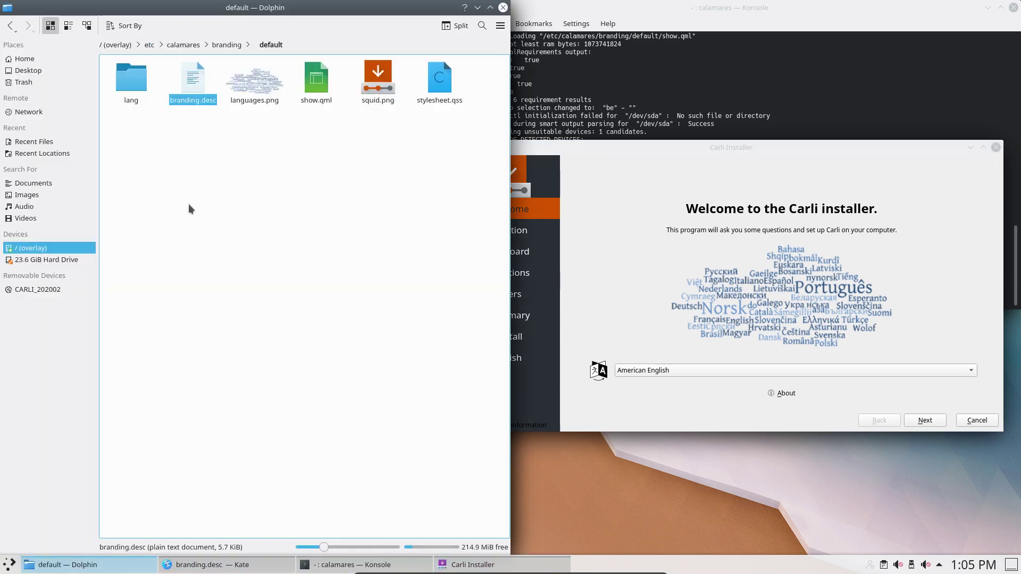
pyautogui.click(374, 83)
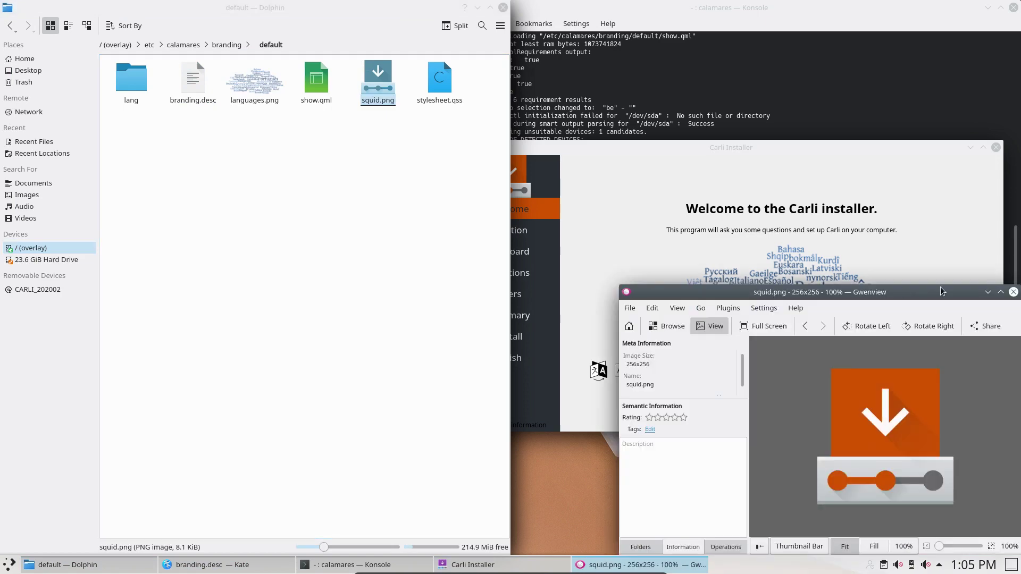
pyautogui.click(1013, 292)
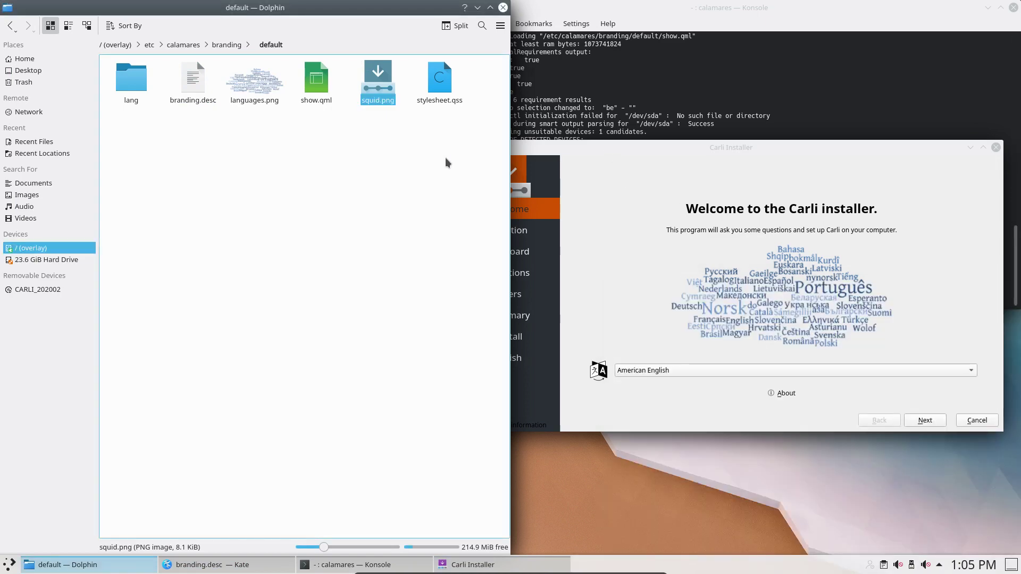
pyautogui.click(384, 133)
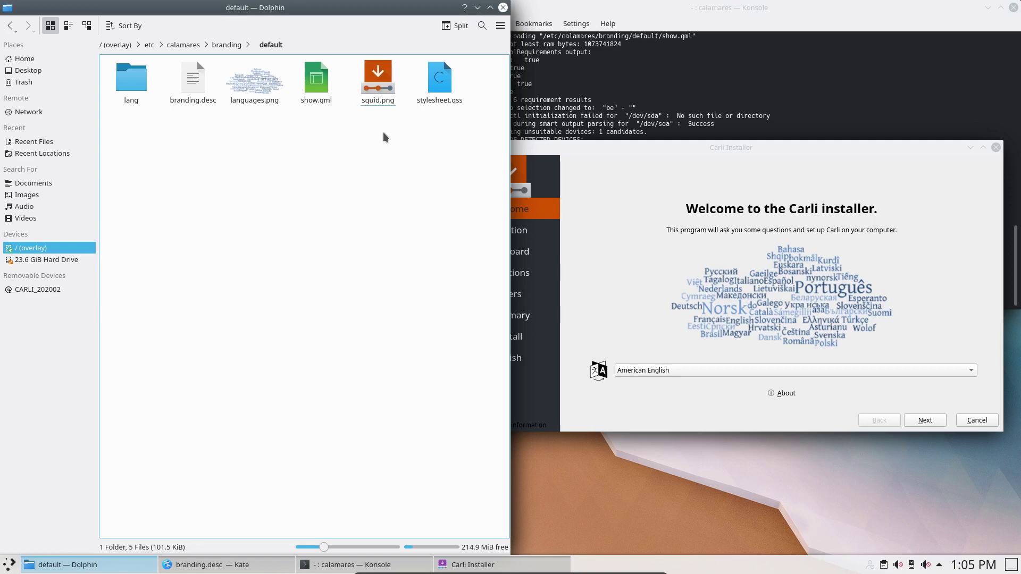
pyautogui.rightClick(380, 88)
pyautogui.moveTo(430, 109)
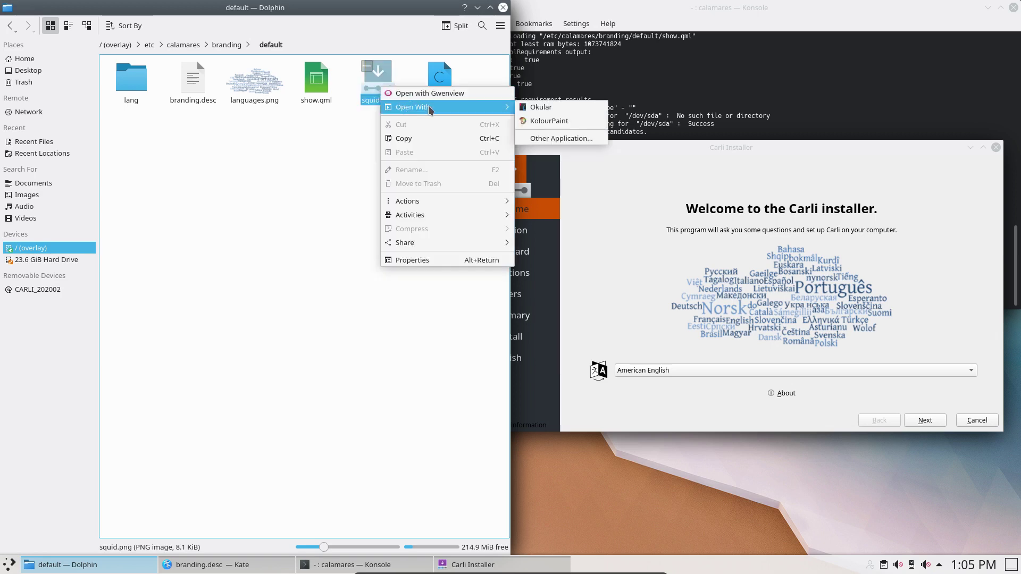
pyautogui.click(320, 199)
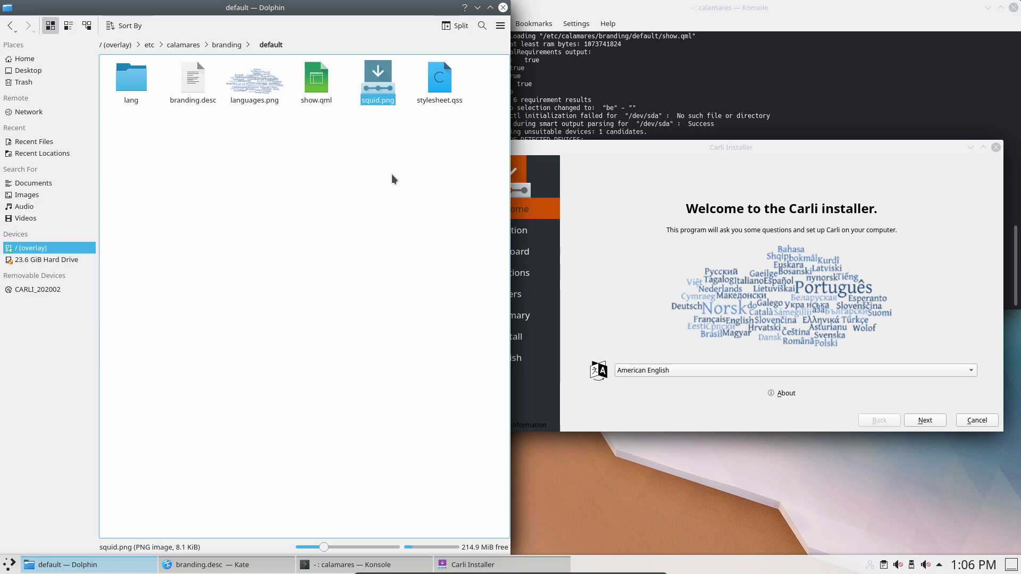
# - Advance past the welcome and location pages and choose the Belgian keyboard layout
pyautogui.click(637, 189)
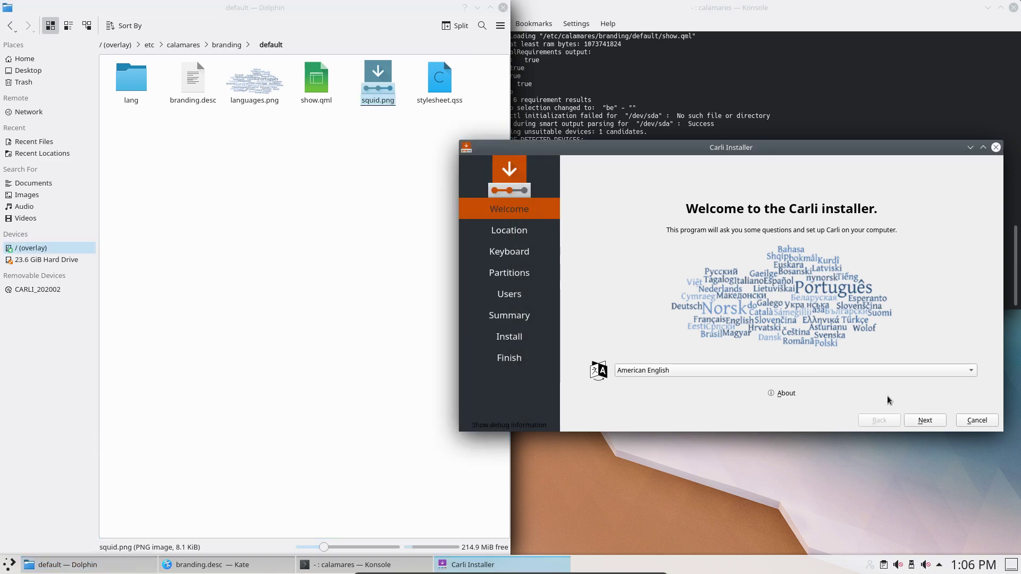
pyautogui.click(923, 420)
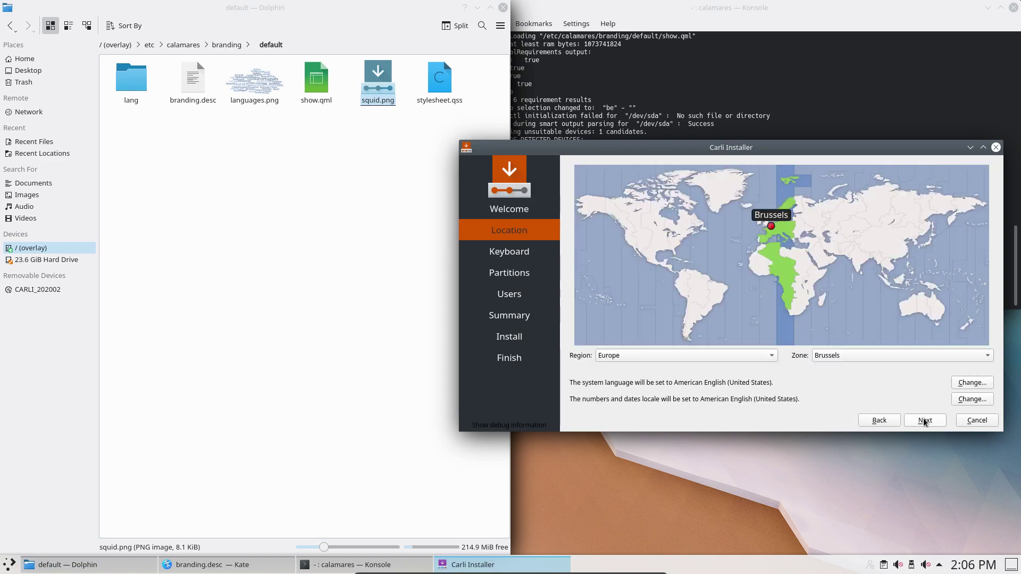
pyautogui.click(923, 419)
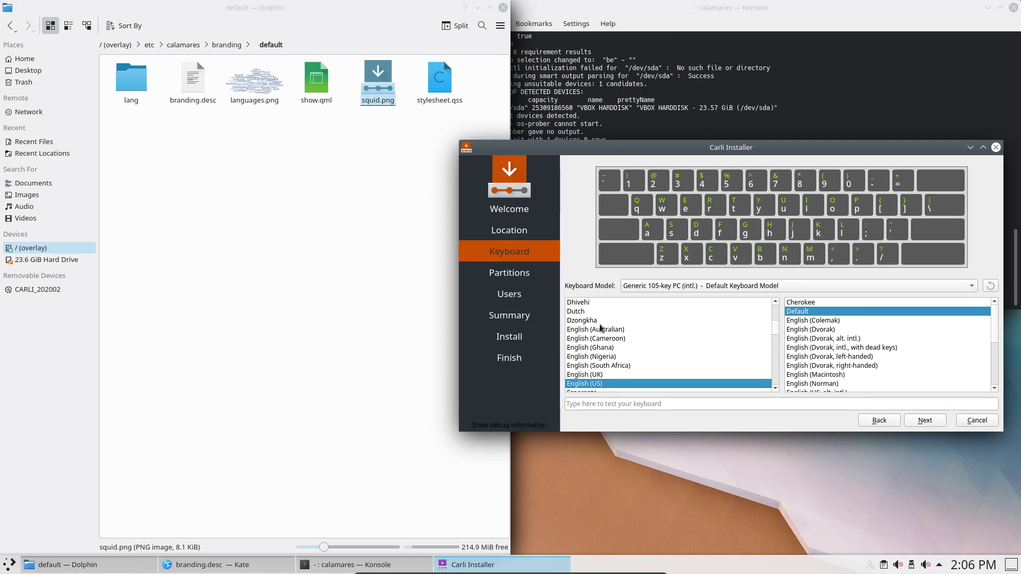
pyautogui.scroll(3, 598, 323)
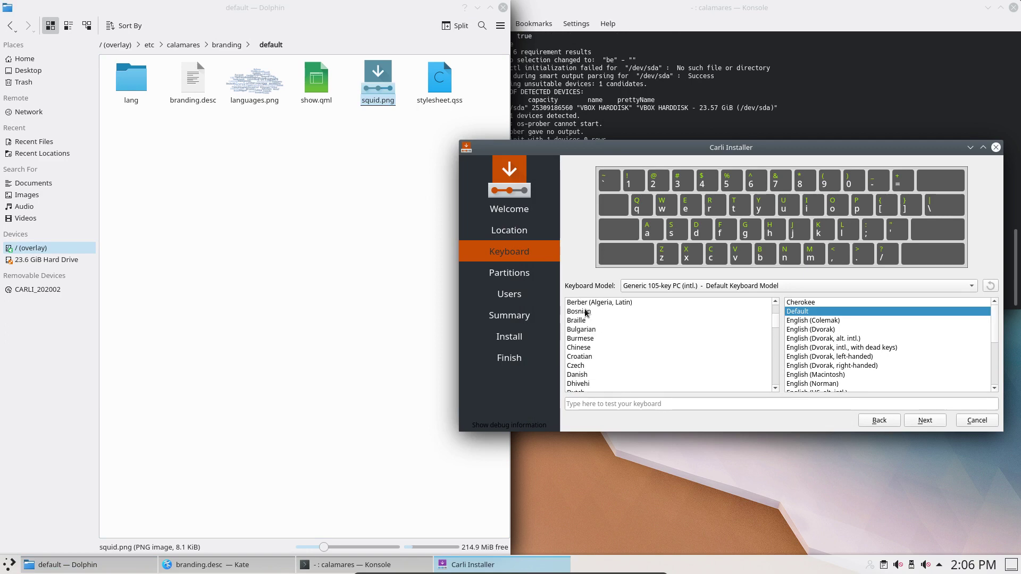
pyautogui.scroll(1, 585, 308)
pyautogui.click(594, 319)
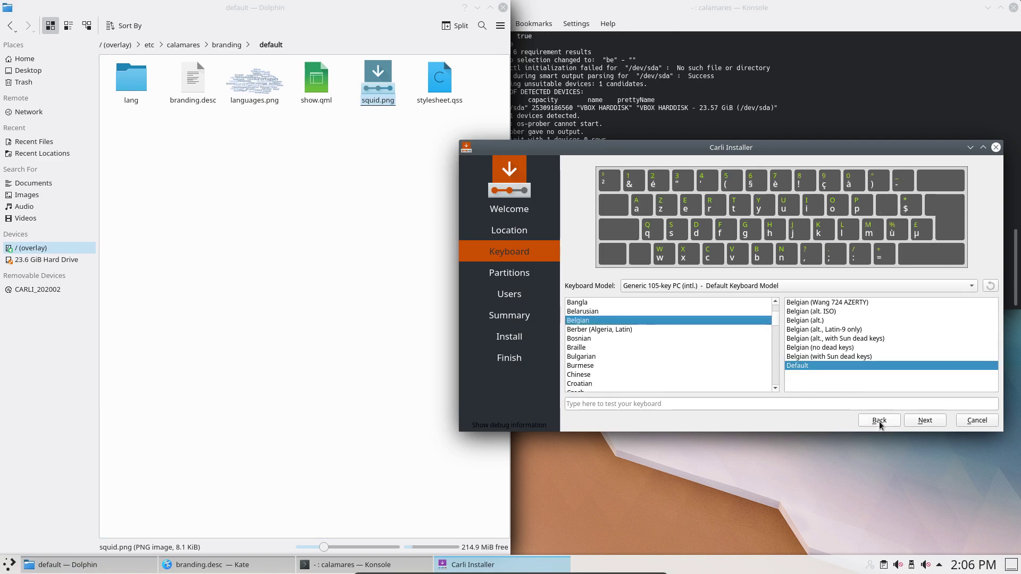
pyautogui.click(923, 421)
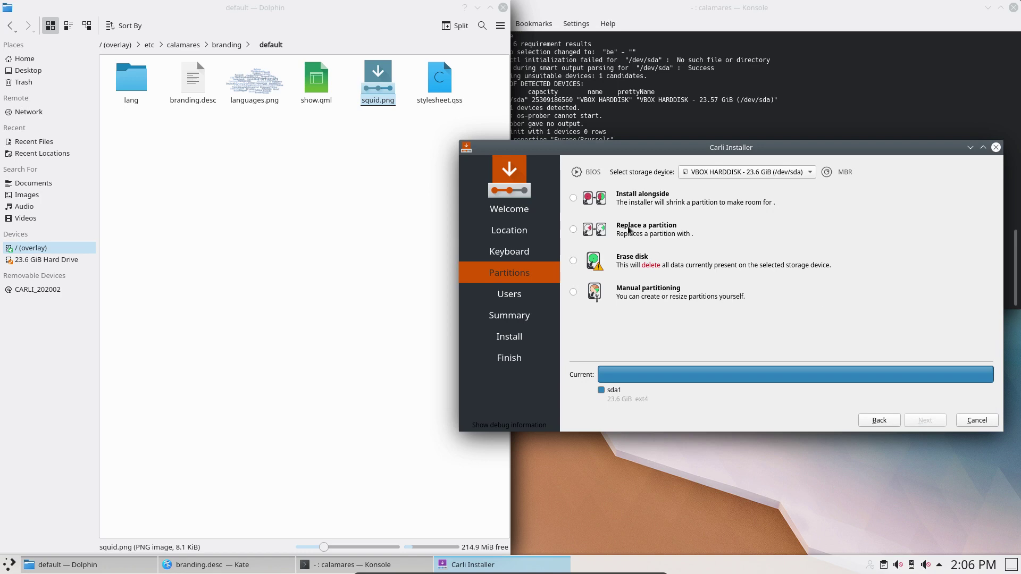
# - Choose Erase disk with No Swap and continue to the Users page
pyautogui.click(632, 257)
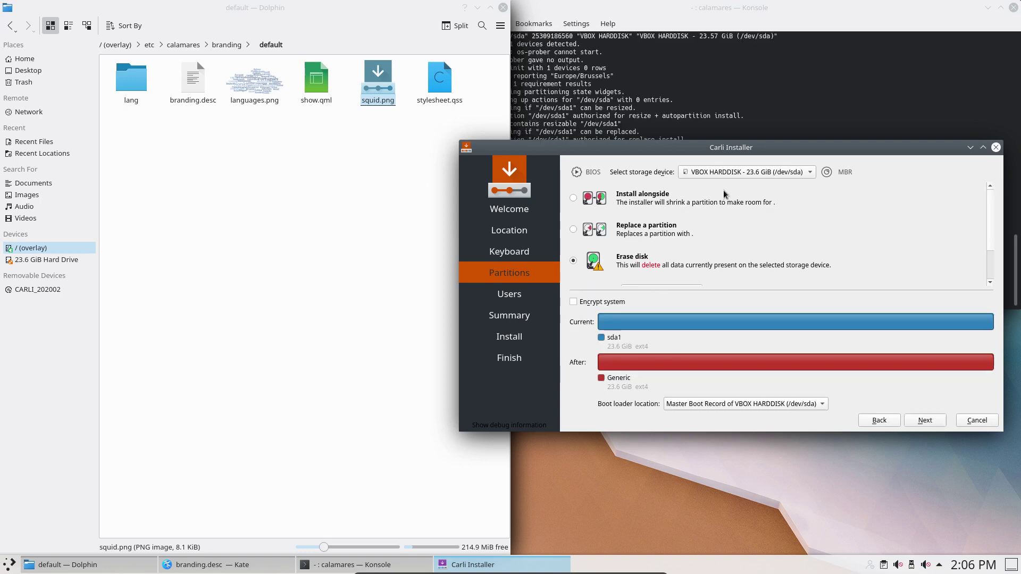
pyautogui.moveTo(734, 149); pyautogui.dragTo(720, 92)
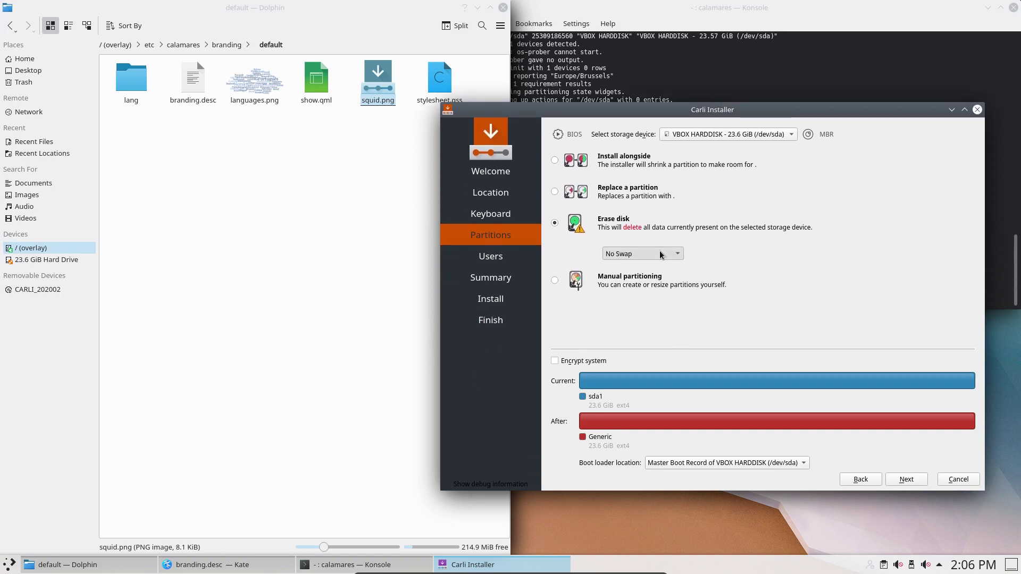
pyautogui.click(659, 258)
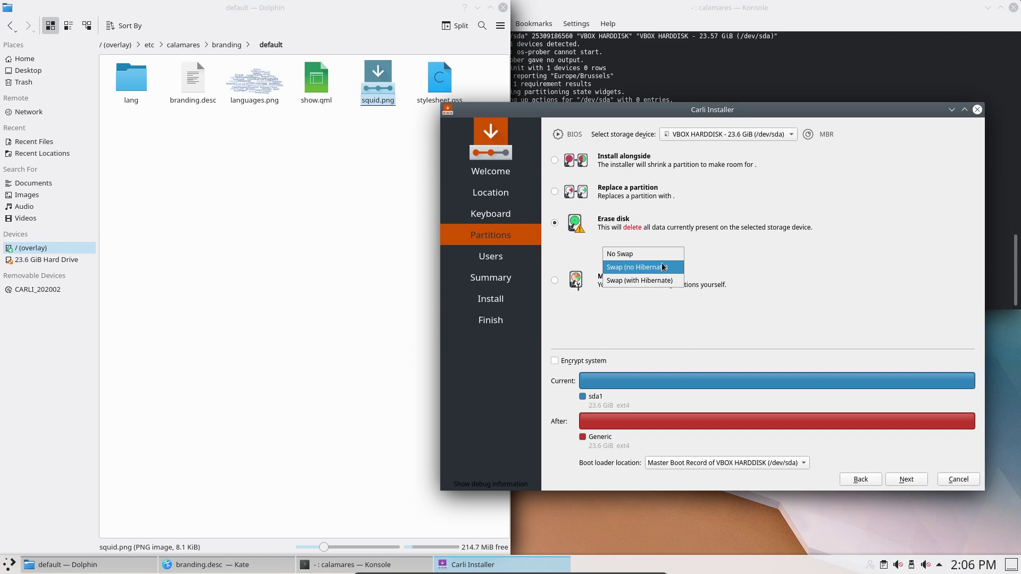
pyautogui.click(662, 258)
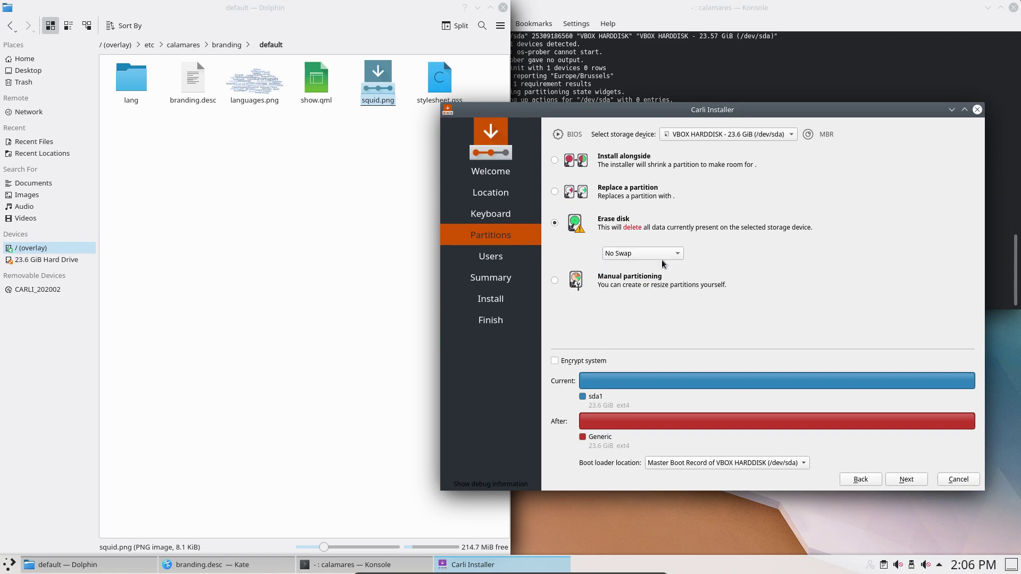
pyautogui.click(907, 479)
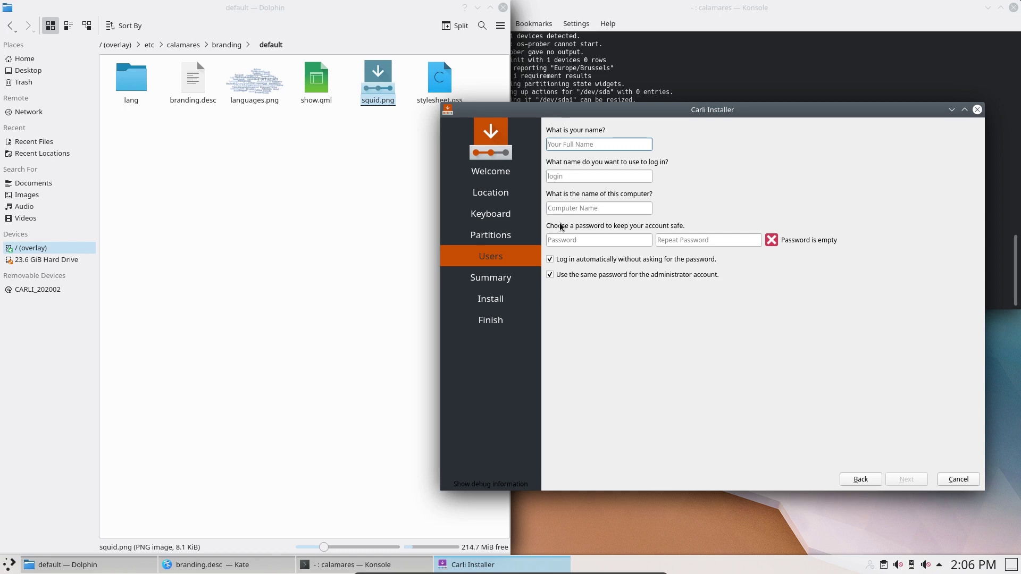
# - Keep auto-login and the shared administrator password on, then enter the user's name and password twice
pyautogui.click(550, 259)
pyautogui.click(550, 275)
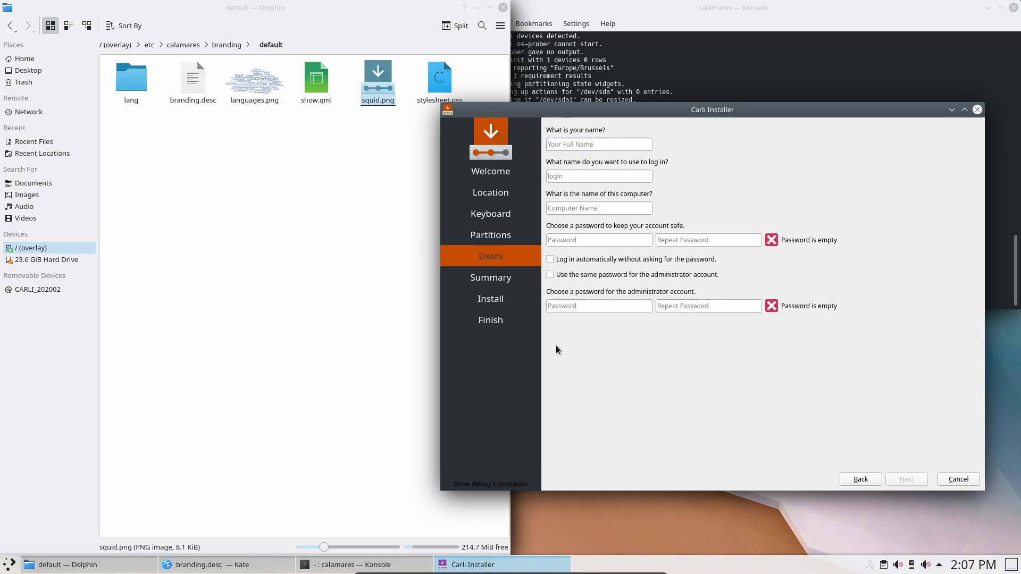
pyautogui.click(558, 260)
pyautogui.click(573, 275)
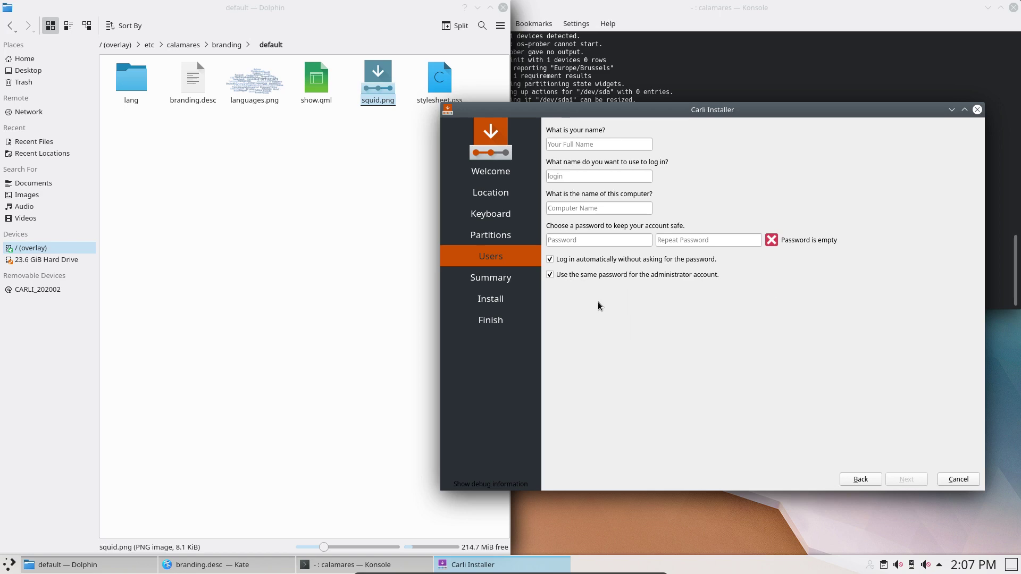
pyautogui.click(566, 143)
pyautogui.press('Tab')
pyautogui.press('Tab')
pyautogui.press('Tab')
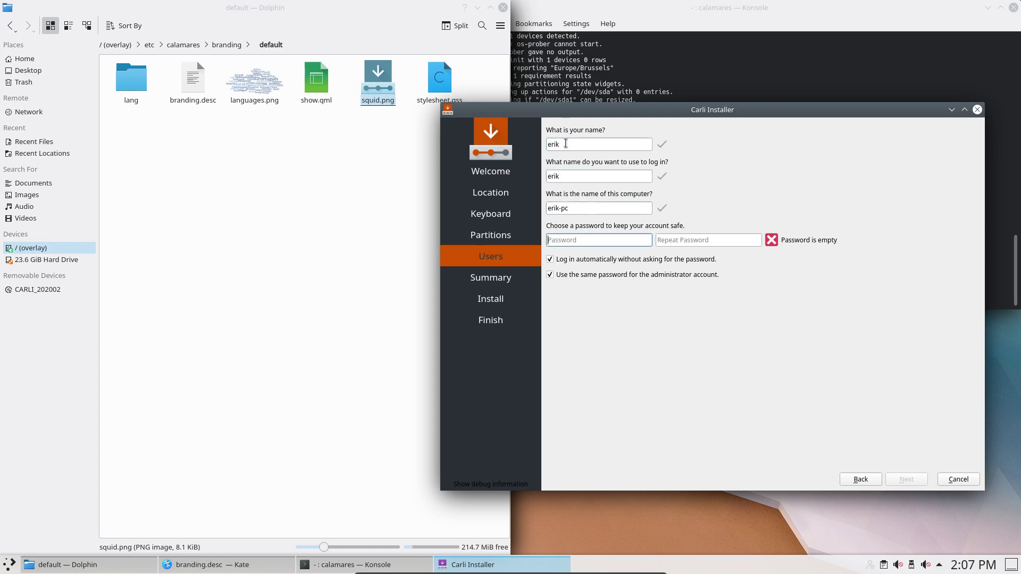
pyautogui.press('Tab')
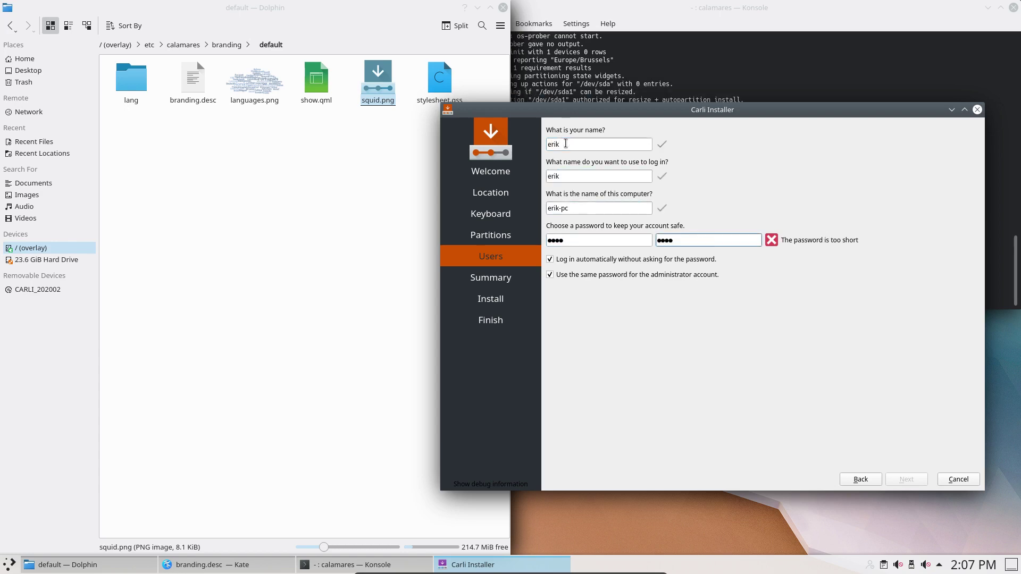
# - Replace both passwords with a longer matching value, keeping the administrator password shared
pyautogui.click(587, 271)
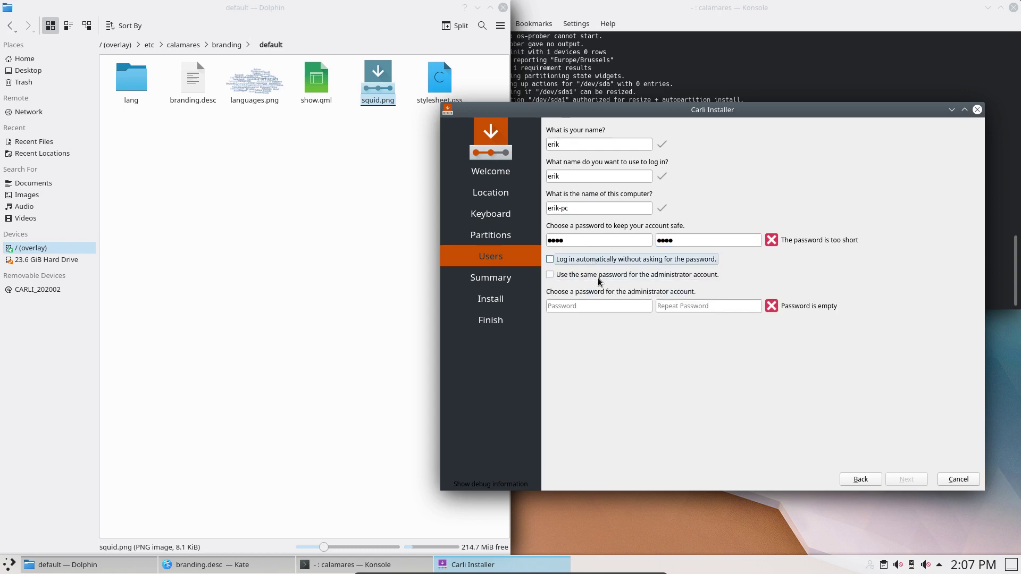
pyautogui.click(598, 277)
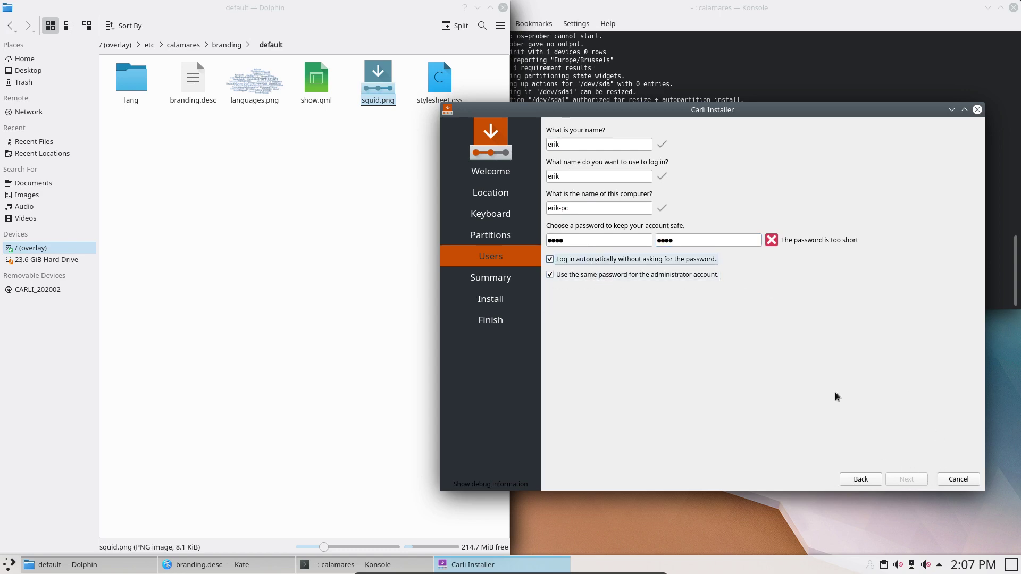
pyautogui.hotkey('shift', 'Tab')
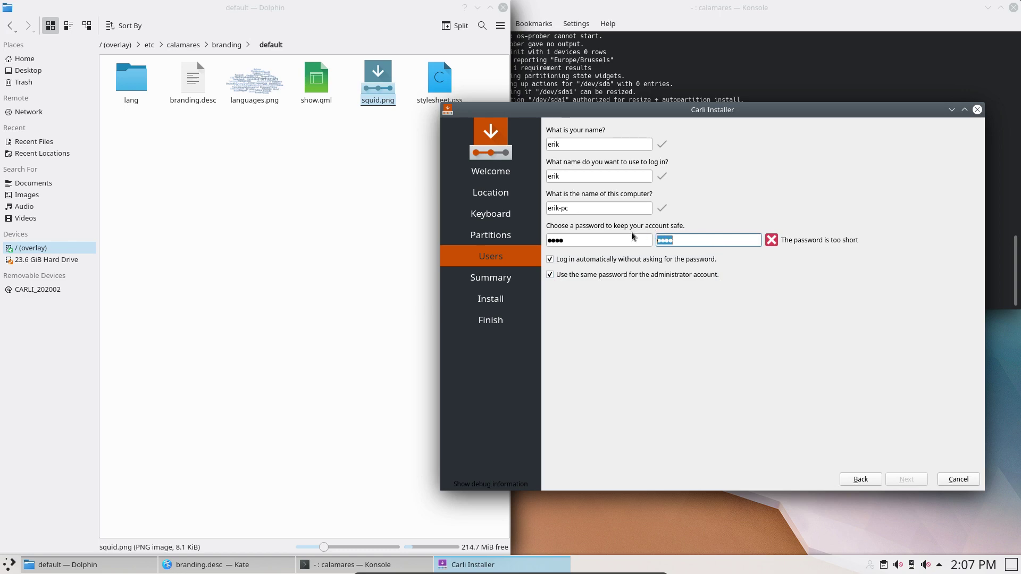
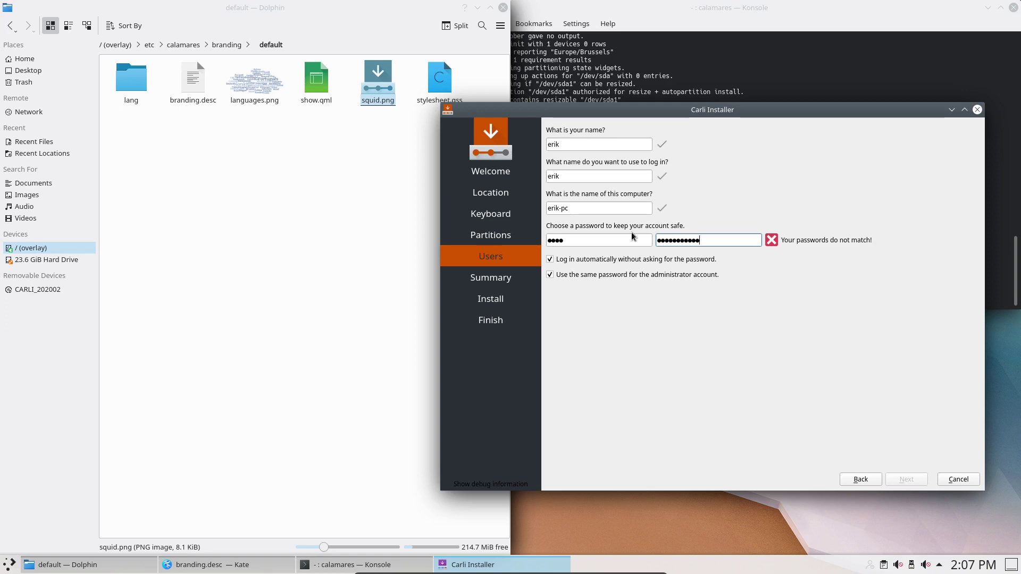
pyautogui.click(613, 243)
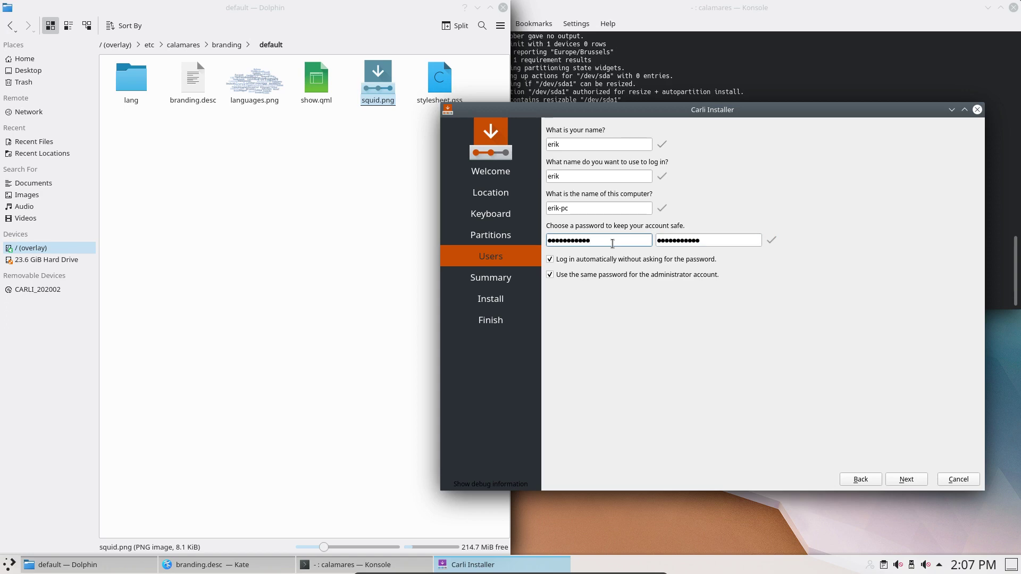
# - Start the install from the summary; it fails with a Bad unsquash configuration error (/CHANGES missing)
pyautogui.click(920, 478)
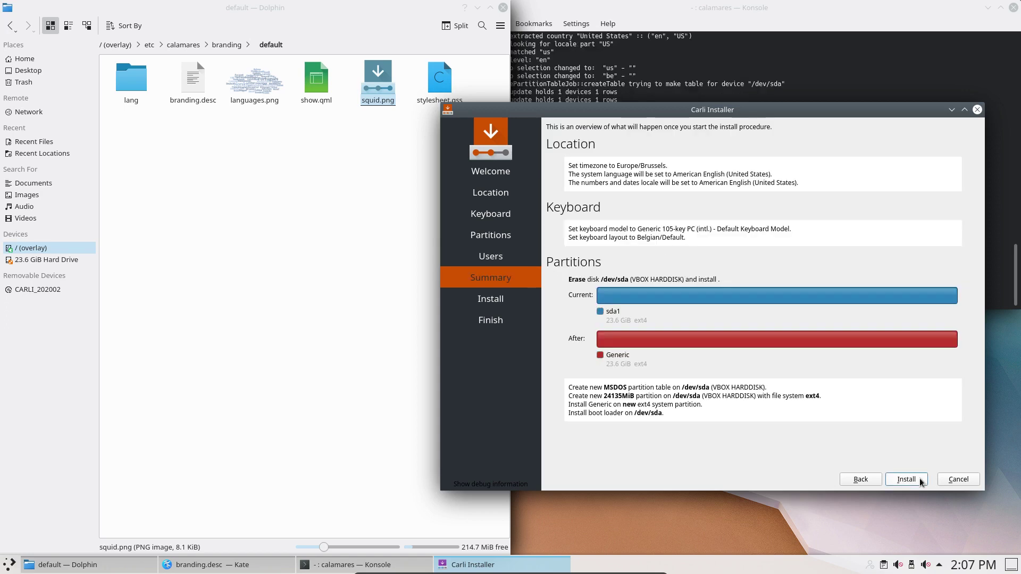
pyautogui.click(920, 477)
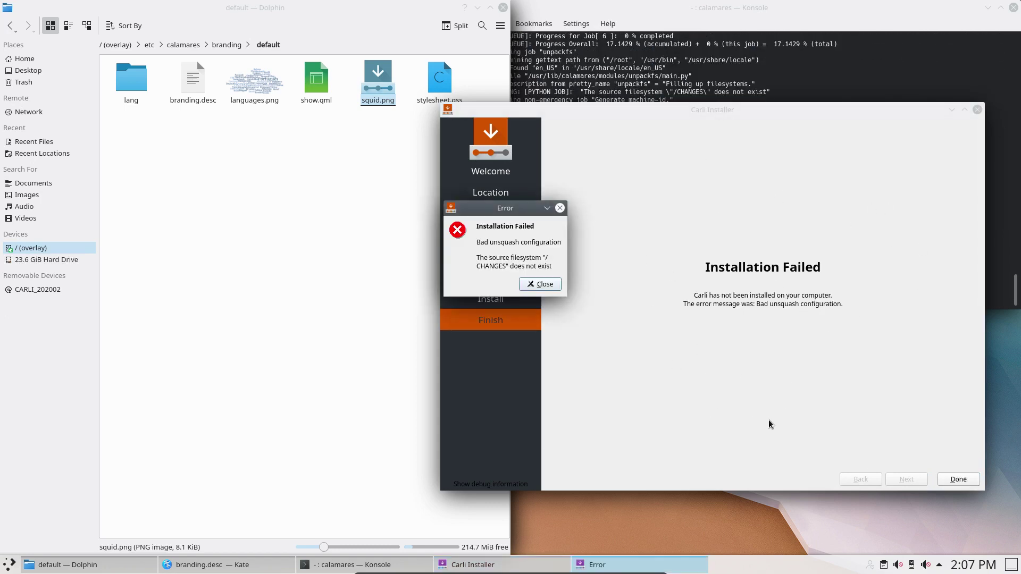
pyautogui.click(315, 110)
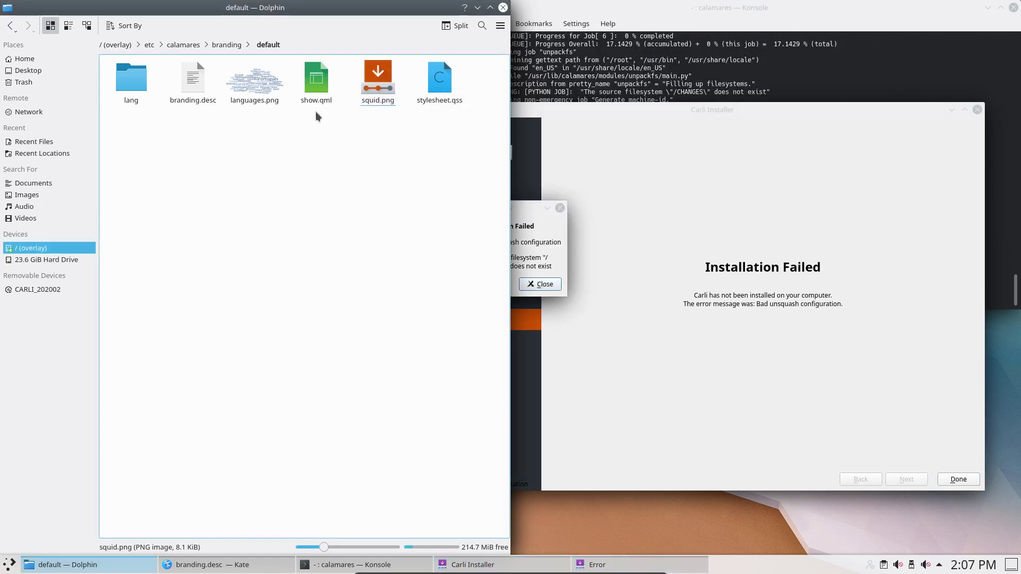
# - Open show.qml in Kate and review the timer's onTriggered line and squid.png image source
pyautogui.click(315, 81)
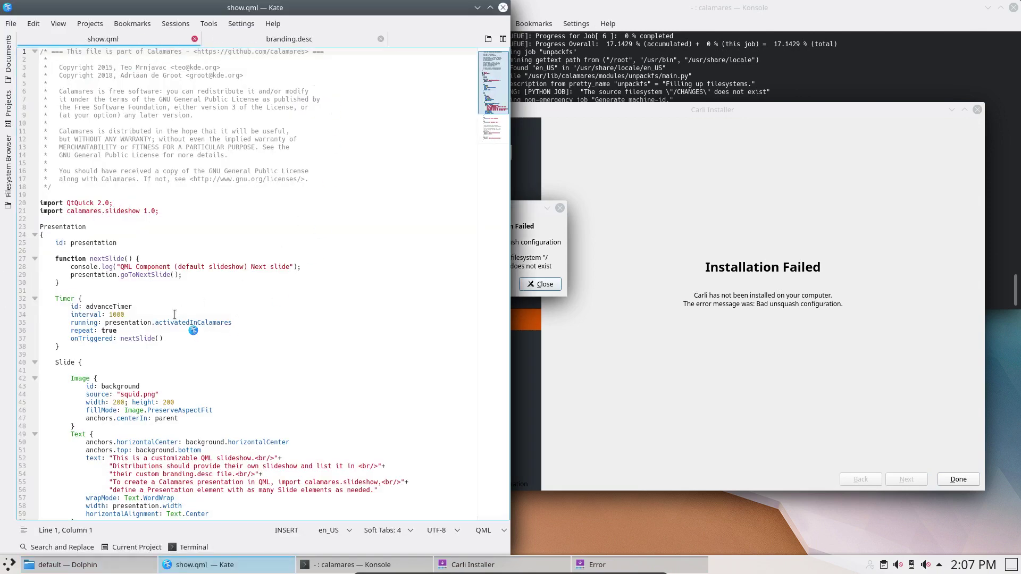
pyautogui.scroll(-5, 174, 315)
pyautogui.click(142, 219)
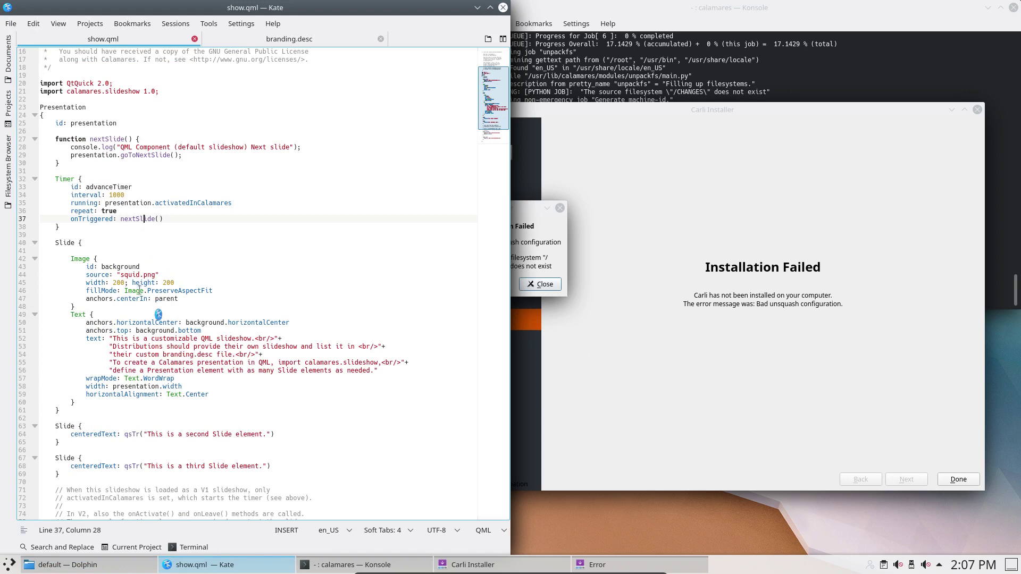
pyautogui.click(132, 274)
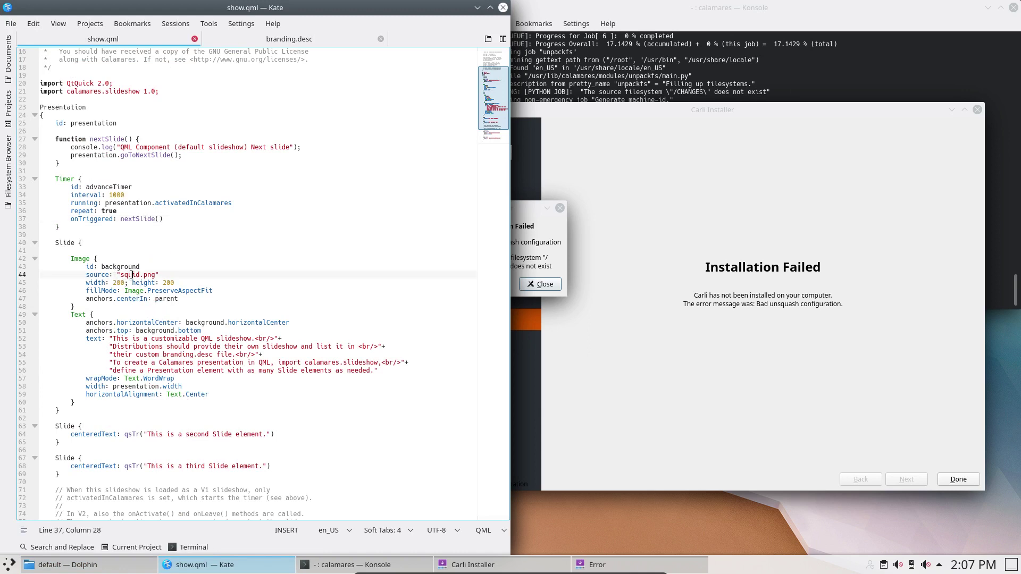
pyautogui.scroll(-1, 126, 301)
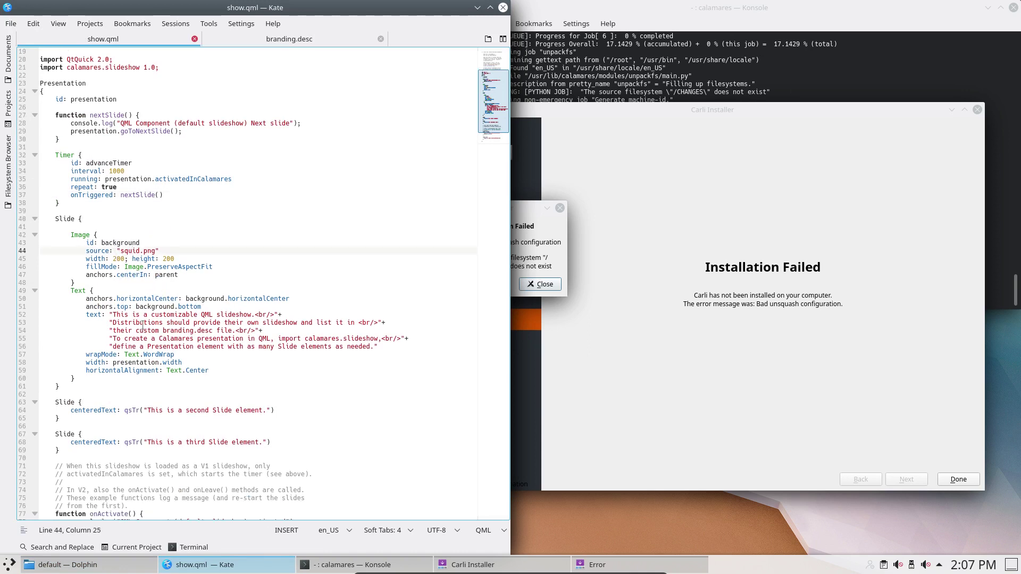
pyautogui.scroll(-4, 160, 376)
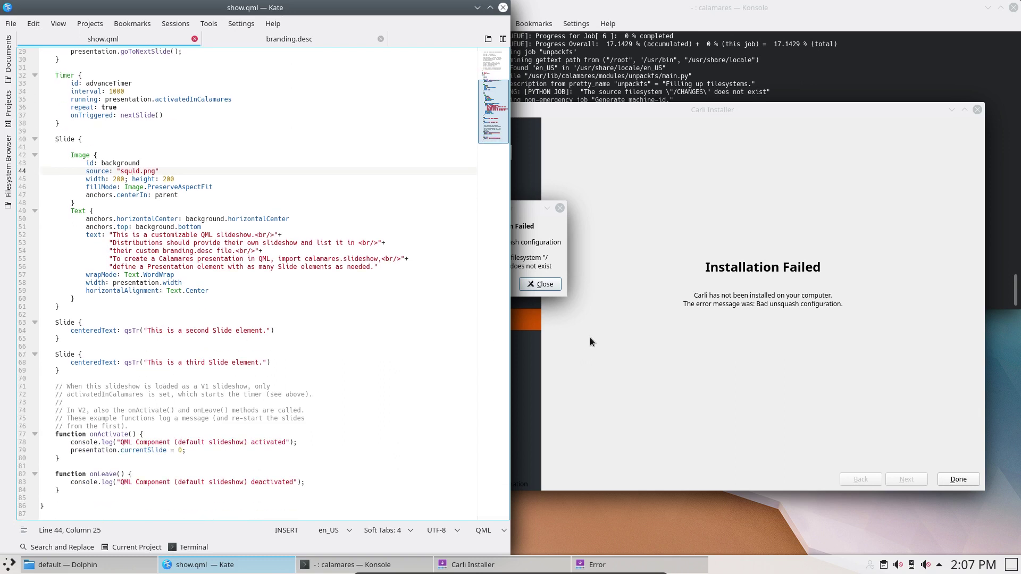
# - Close branding.desc and Kate, leaving the Installation Failed error in view
pyautogui.click(381, 39)
pyautogui.click(503, 7)
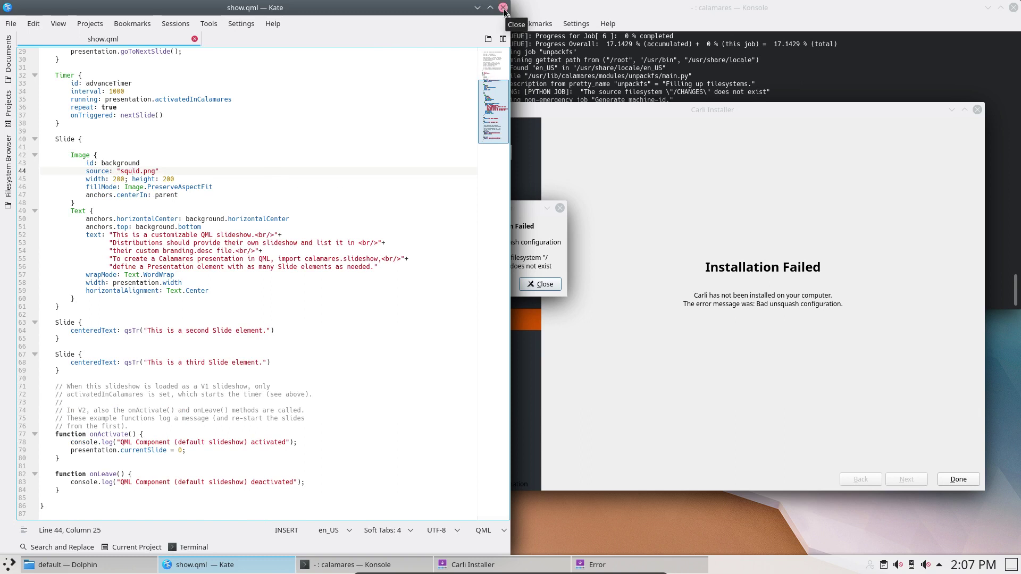
pyautogui.click(525, 273)
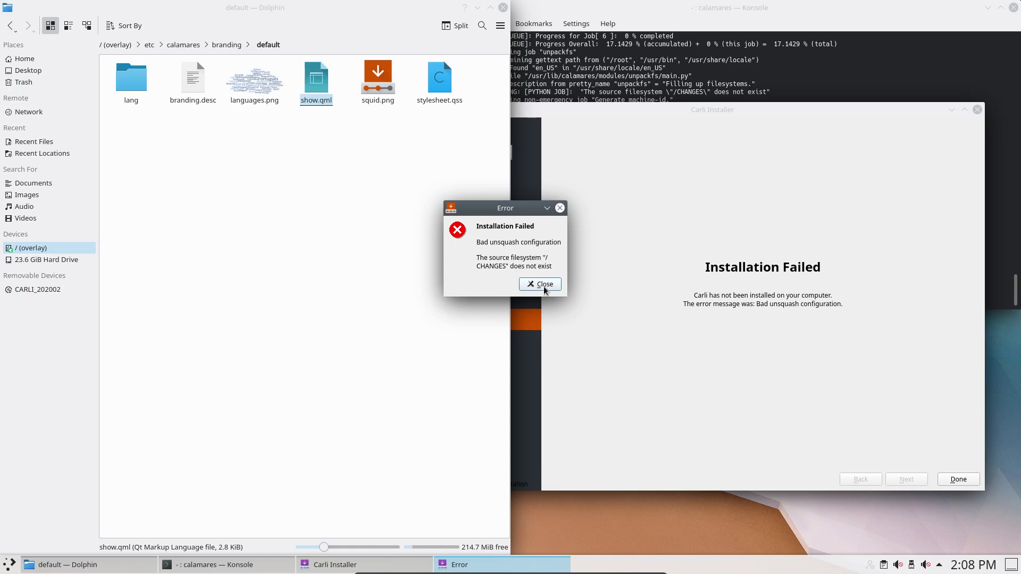
# - Dismiss the installation error and browse to /etc/calamares/modules/unpackfs
pyautogui.click(543, 284)
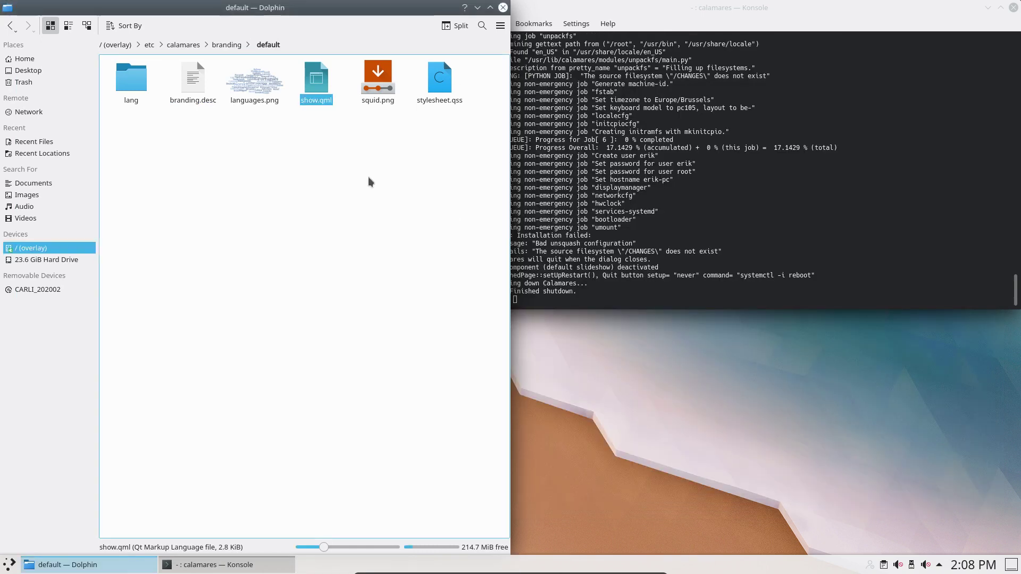
pyautogui.click(217, 47)
pyautogui.click(190, 46)
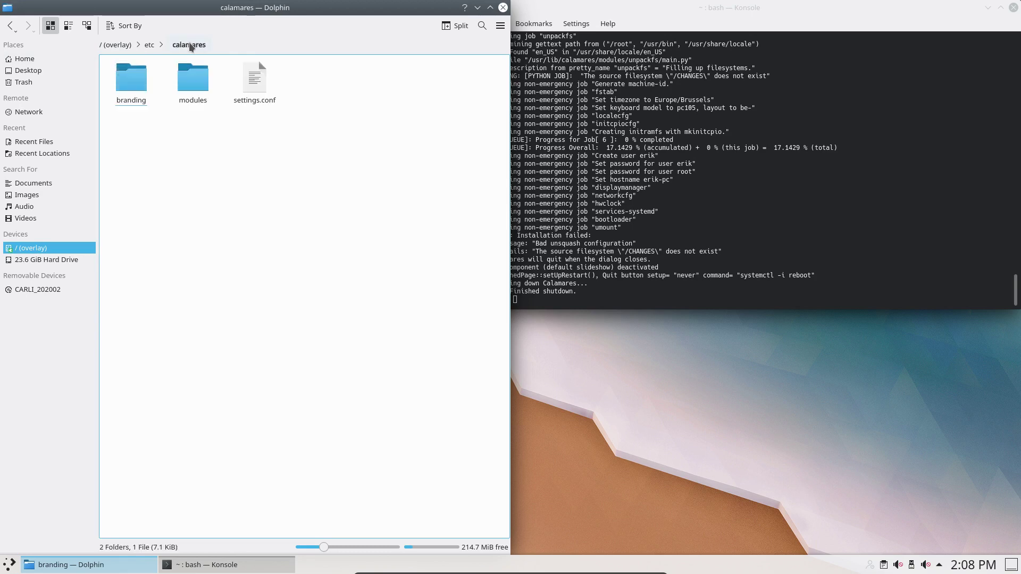
pyautogui.click(194, 84)
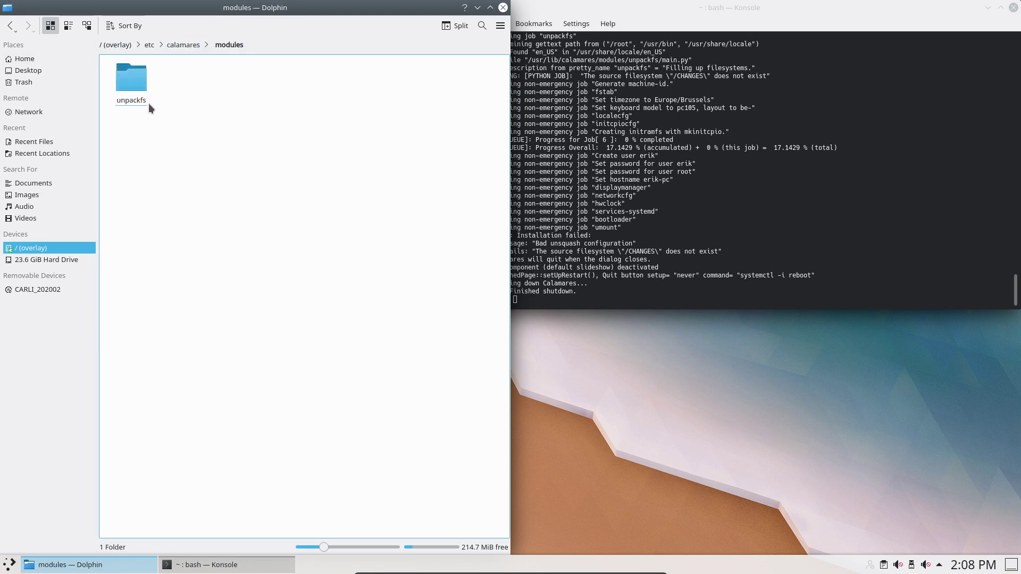
pyautogui.click(138, 83)
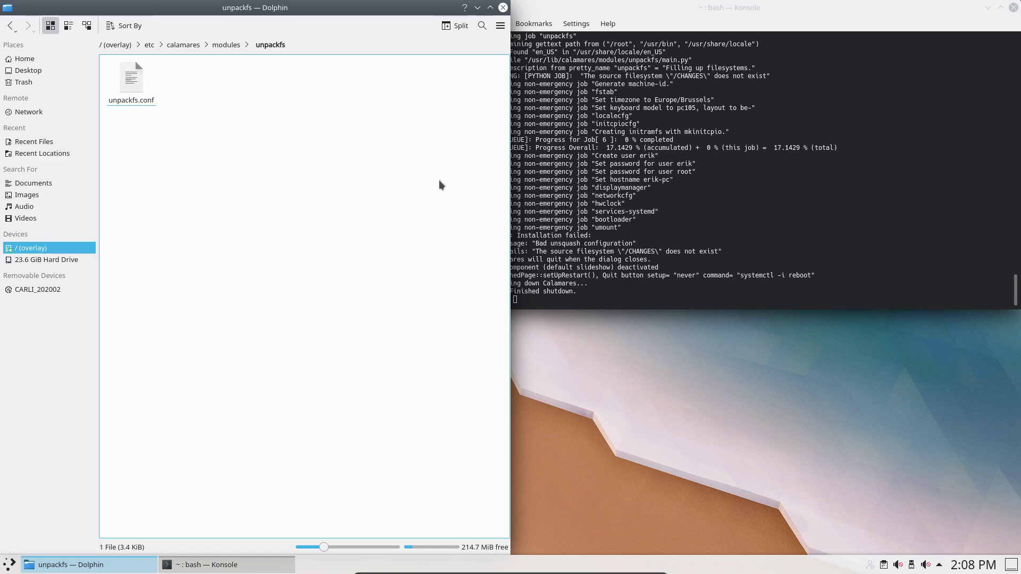
# - Return Dolphin to /etc/calamares/branding/default and check the Calamares log in Konsole
pyautogui.click(228, 49)
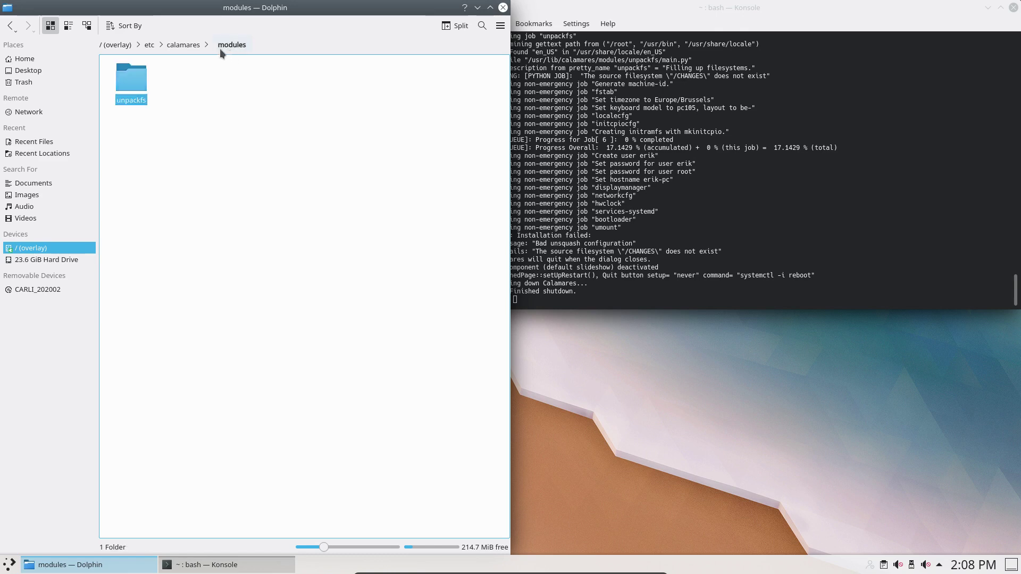
pyautogui.click(188, 49)
pyautogui.click(134, 80)
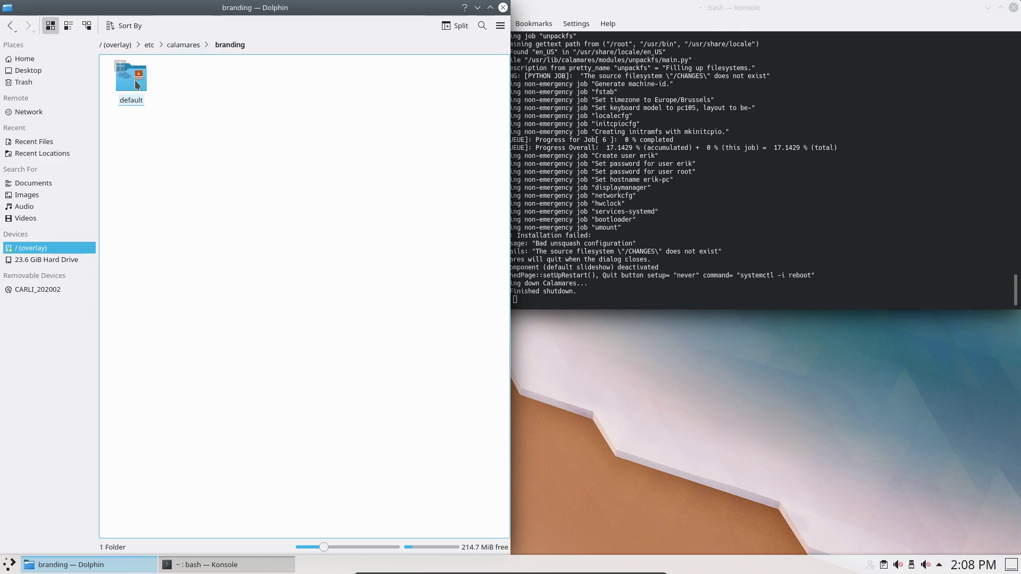
pyautogui.click(137, 82)
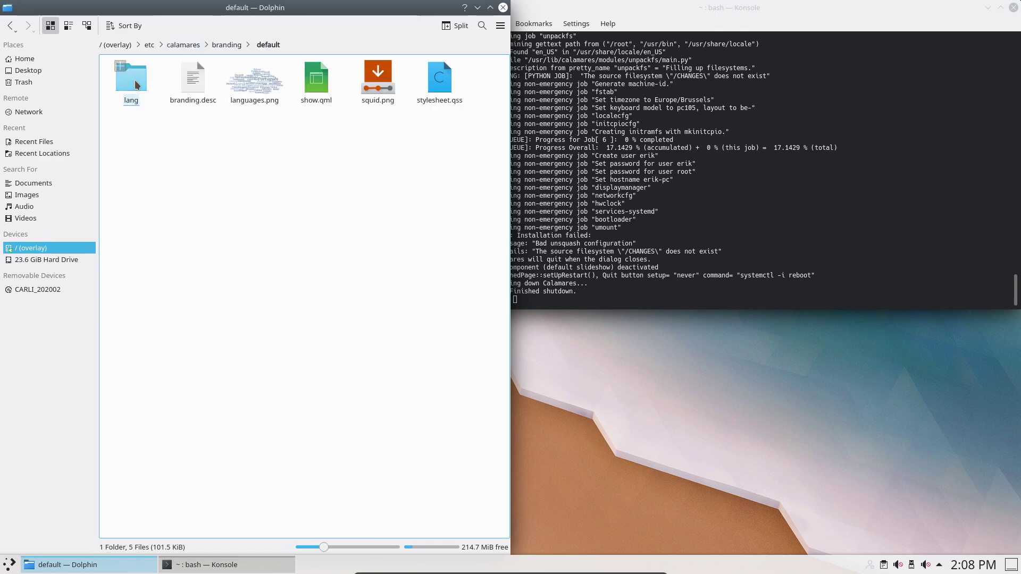
pyautogui.click(584, 210)
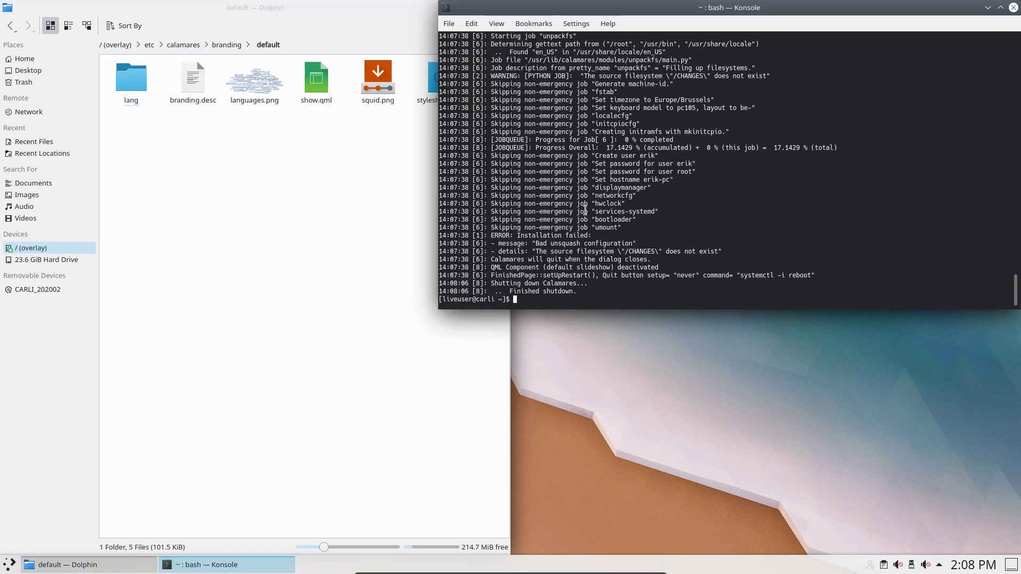
pyautogui.scroll(11, 629, 244)
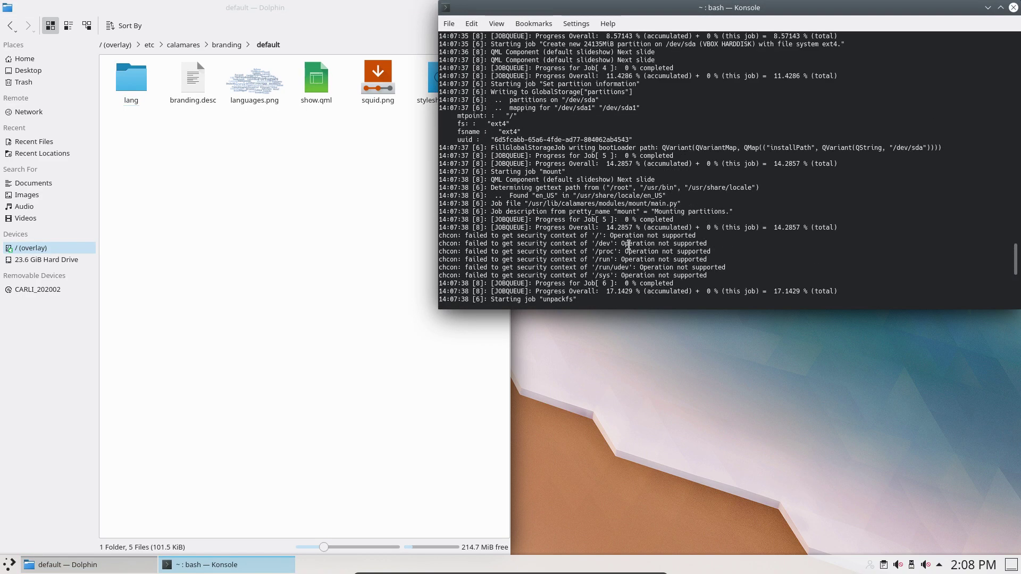
pyautogui.scroll(5, 629, 244)
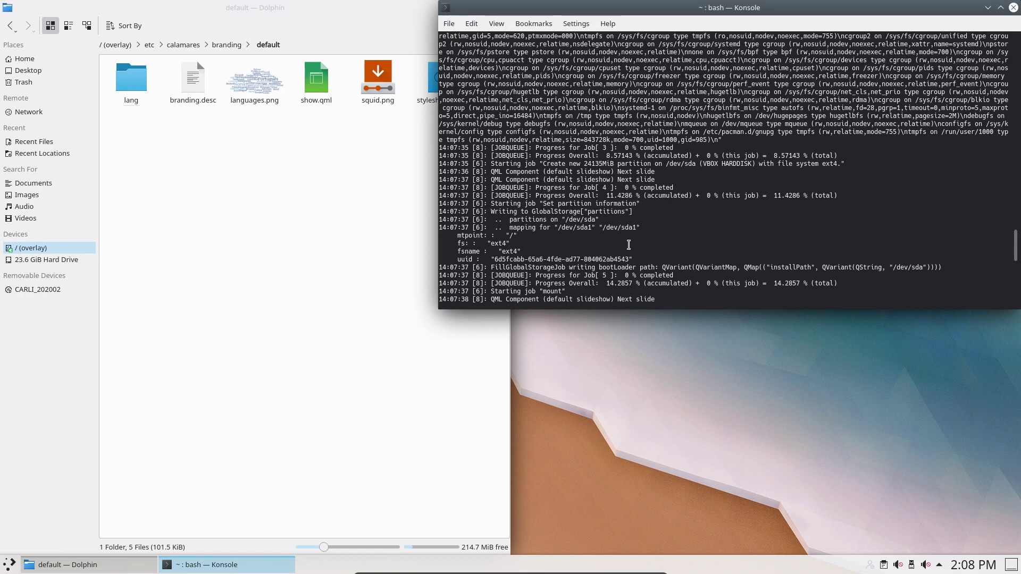
pyautogui.scroll(10, 629, 244)
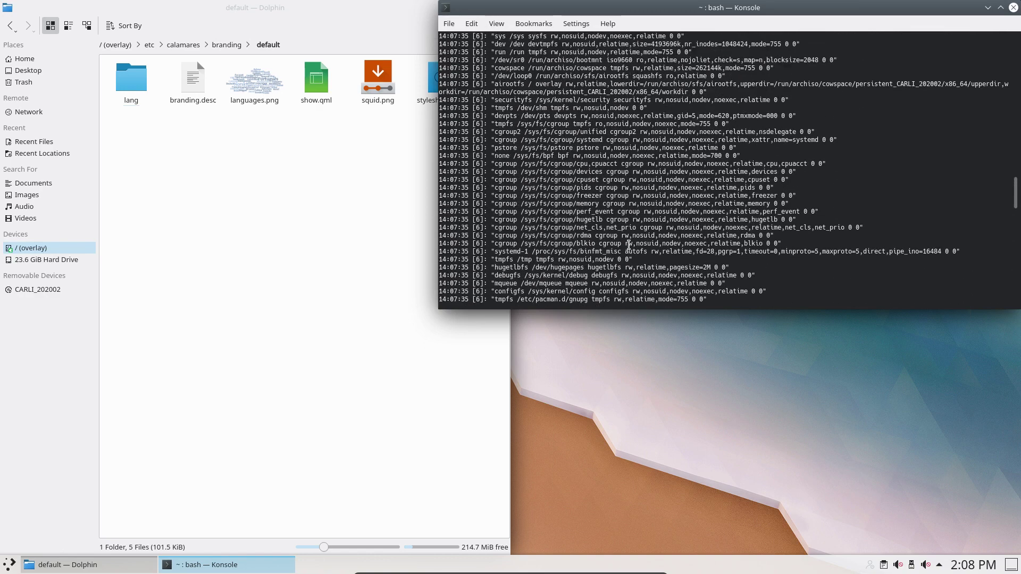
pyautogui.scroll(20, 629, 245)
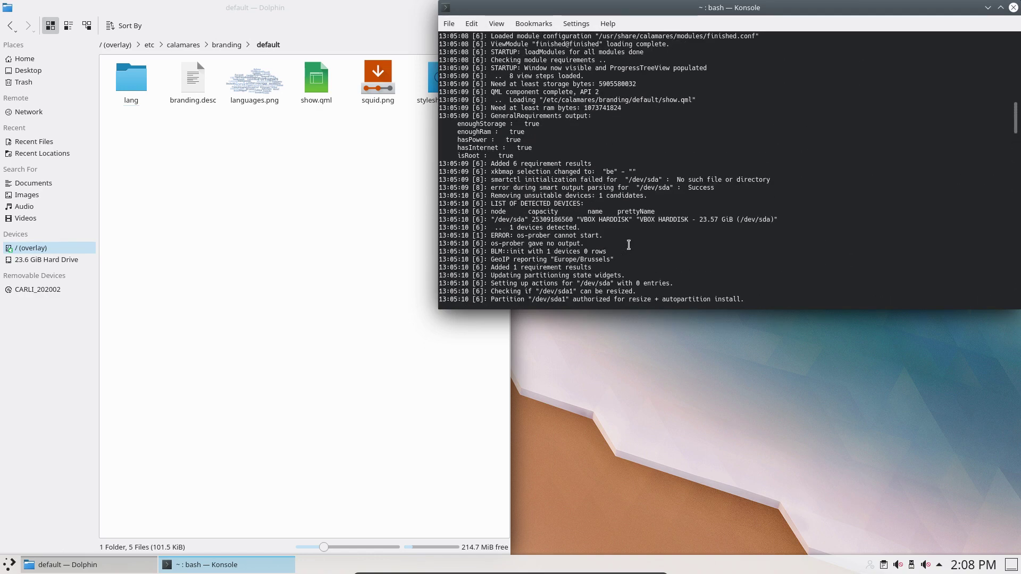
pyautogui.scroll(12, 629, 244)
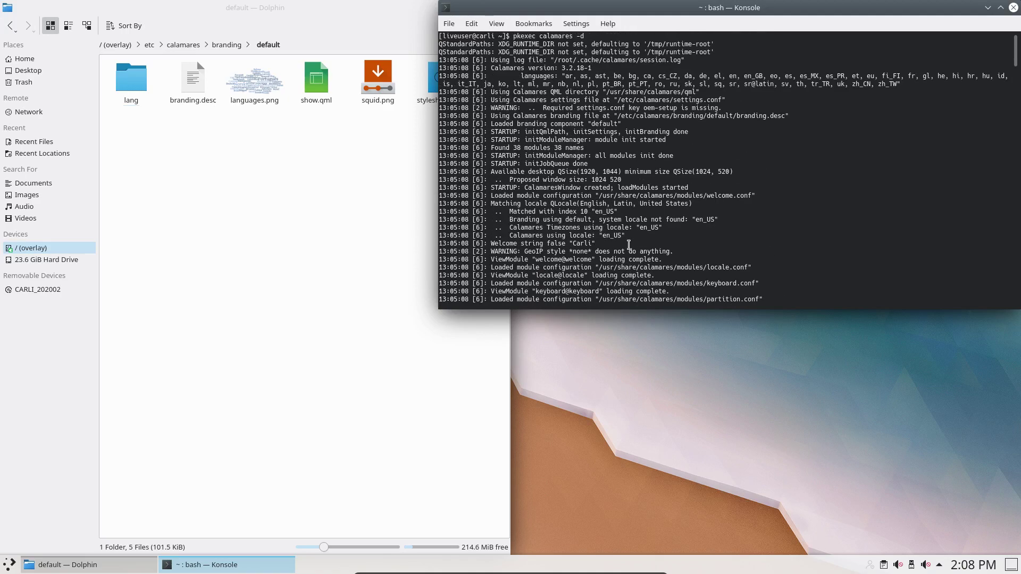
pyautogui.scroll(-20, 629, 245)
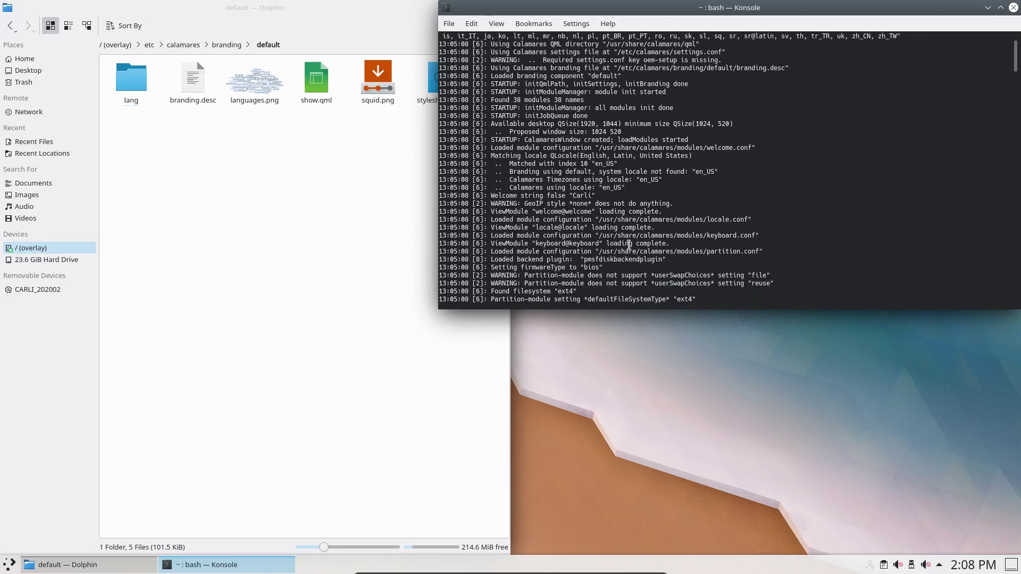
pyautogui.scroll(-15, 628, 244)
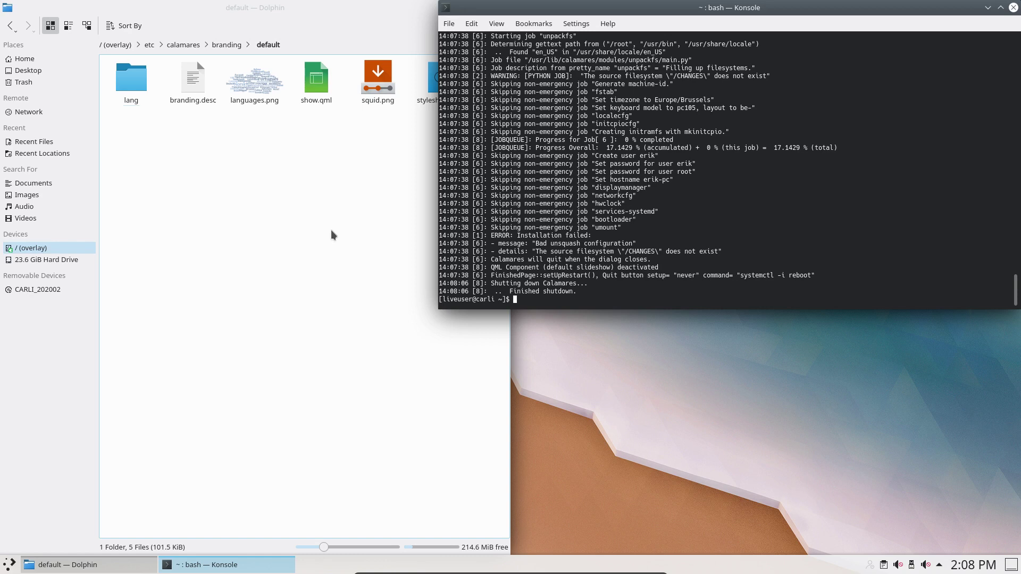
# - Navigate Dolphin from the branding folder to calamares/modules/unpackfs
pyautogui.click(227, 45)
pyautogui.click(132, 76)
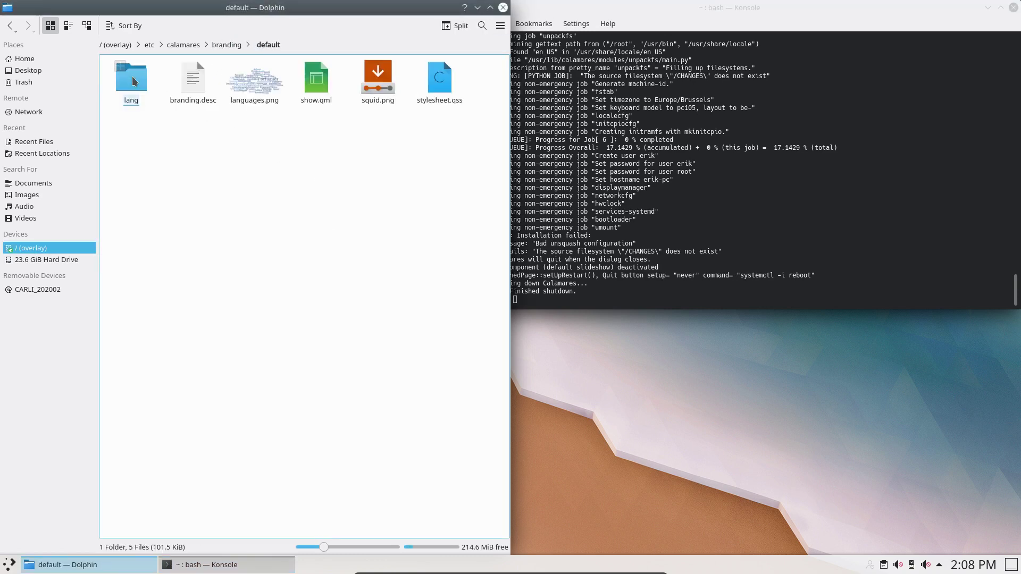
pyautogui.click(226, 44)
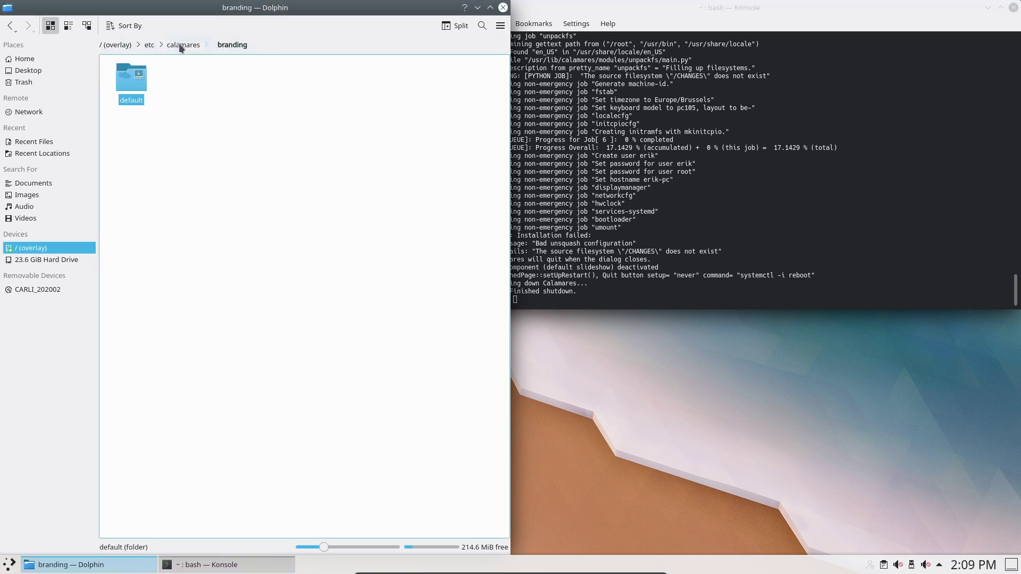
pyautogui.click(181, 45)
pyautogui.click(191, 79)
pyautogui.click(131, 80)
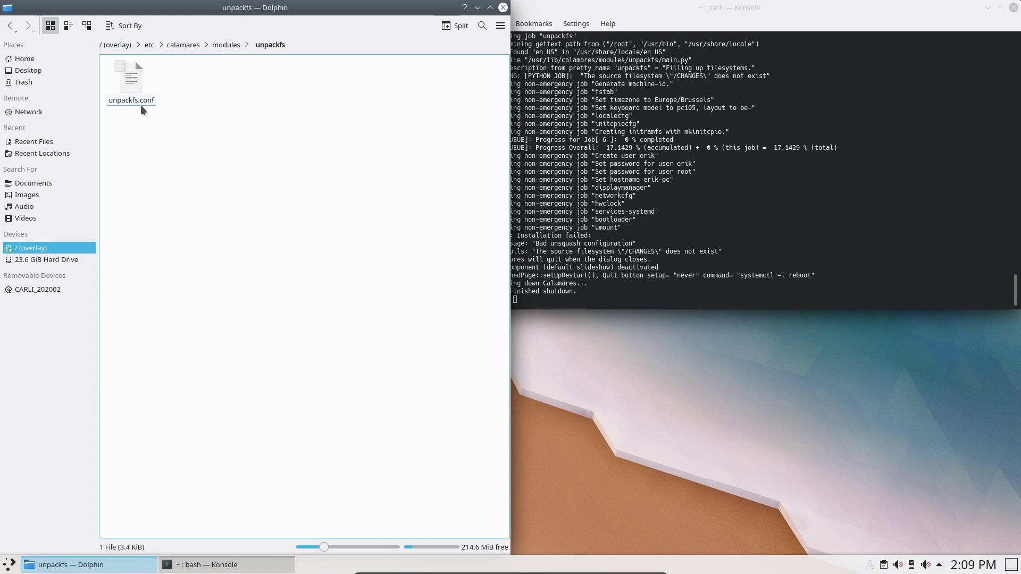
# - Open unpackfs.conf in Kate and select the unpack entries on lines 82–88
pyautogui.click(141, 106)
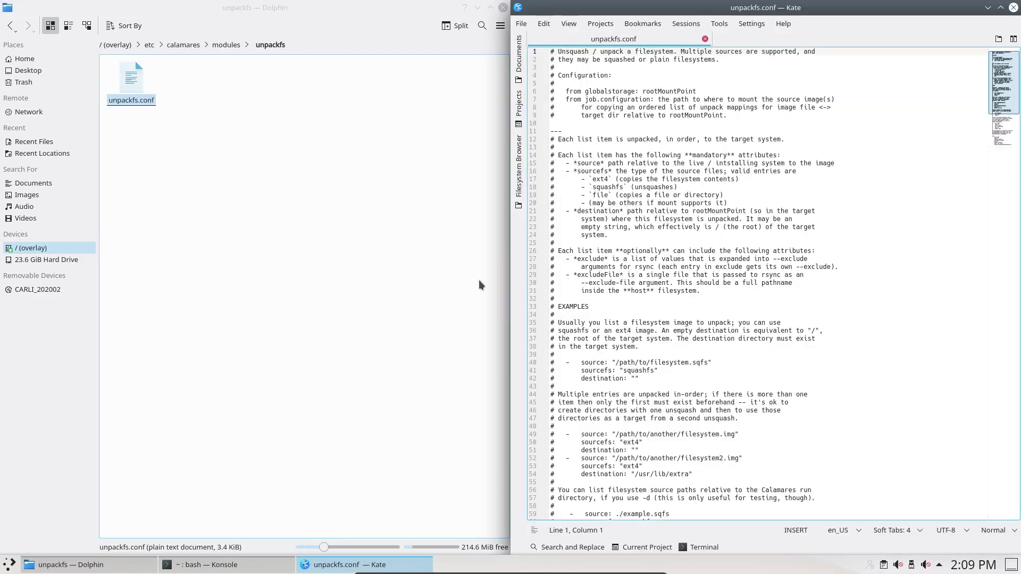
pyautogui.scroll(-10, 598, 337)
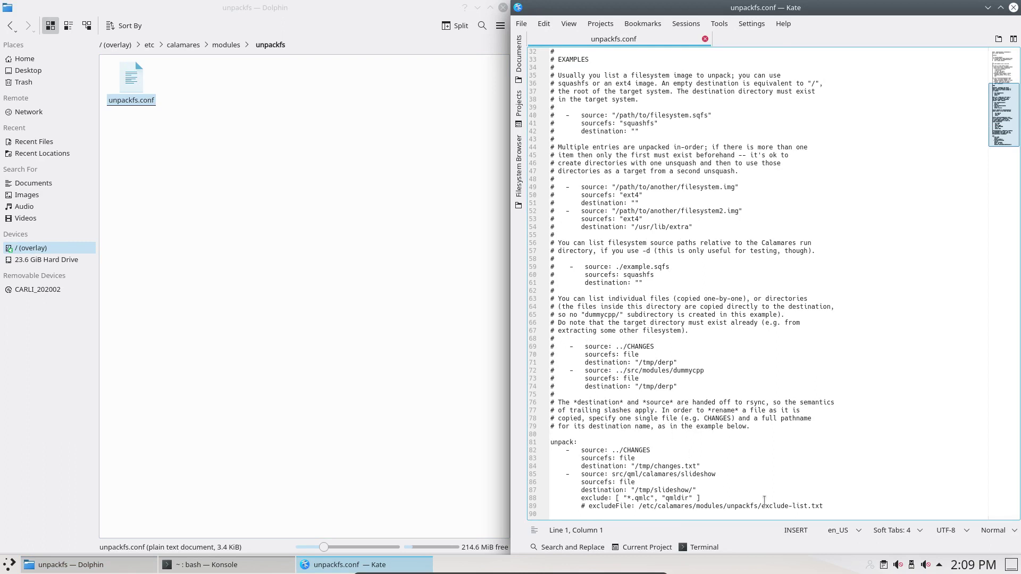
pyautogui.moveTo(846, 500); pyautogui.dragTo(558, 450)
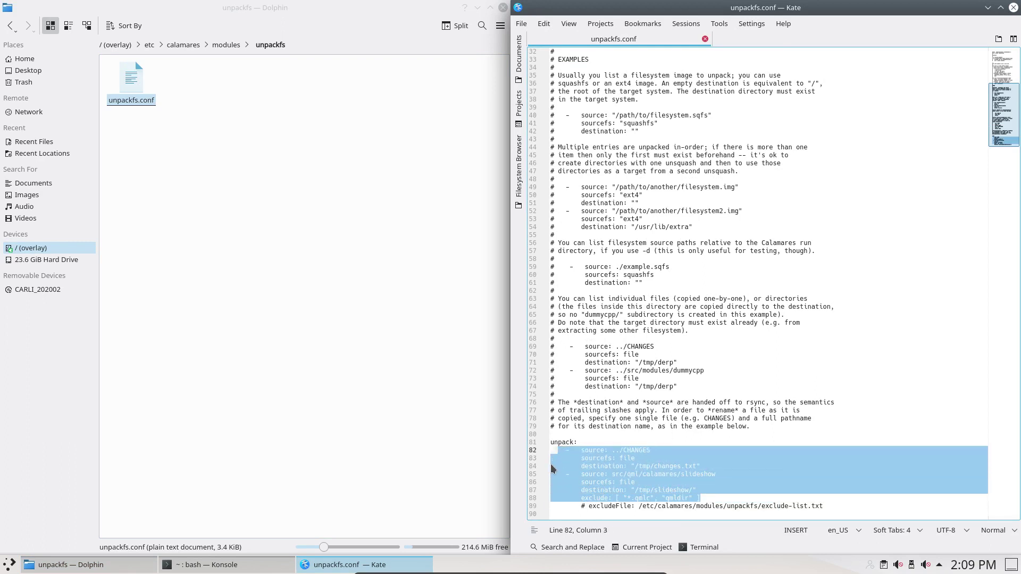